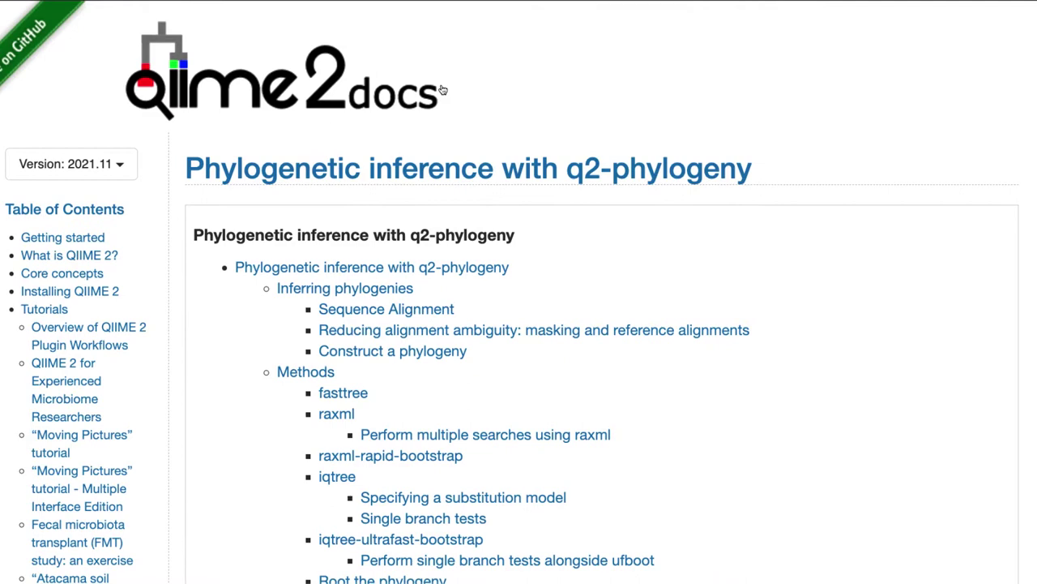
# Step: Open the align-to-tree-mafft-fasttree tool from the QIIME 2 phylogeny tool group
pyautogui.scroll(-2, 443, 90)
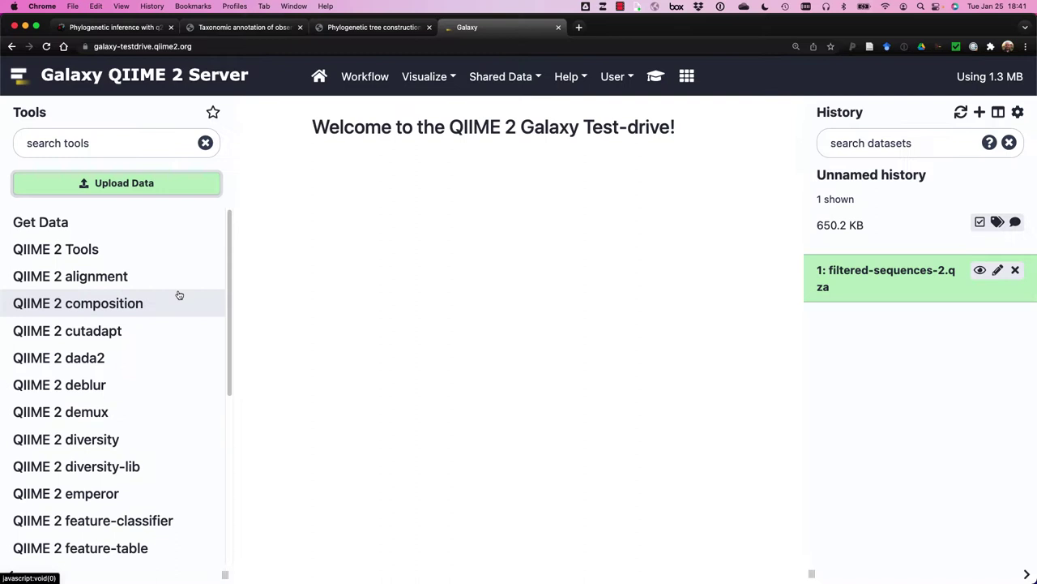
pyautogui.scroll(-8, 110, 270)
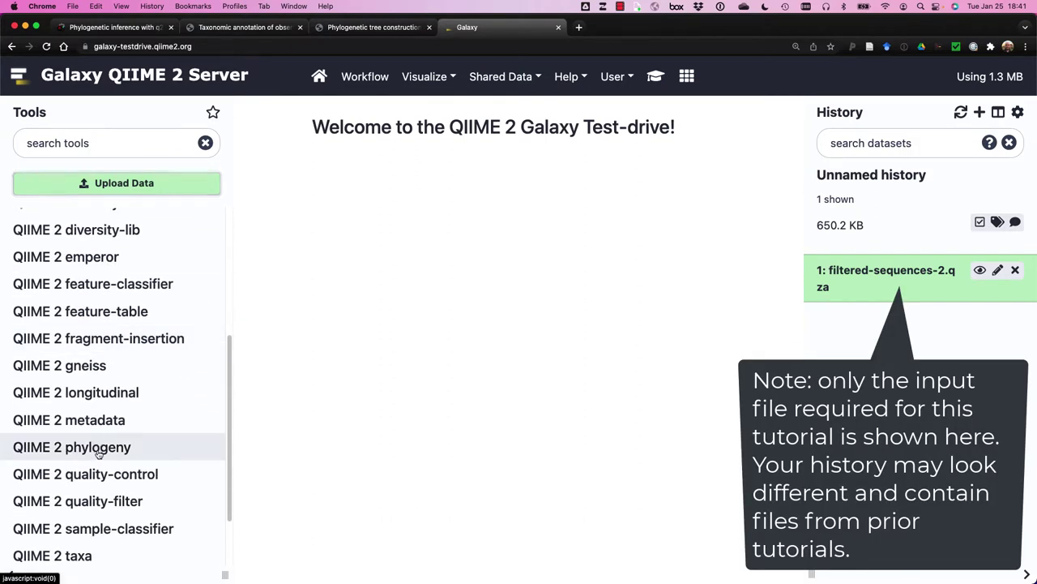
pyautogui.click(98, 452)
pyautogui.scroll(-4, 98, 453)
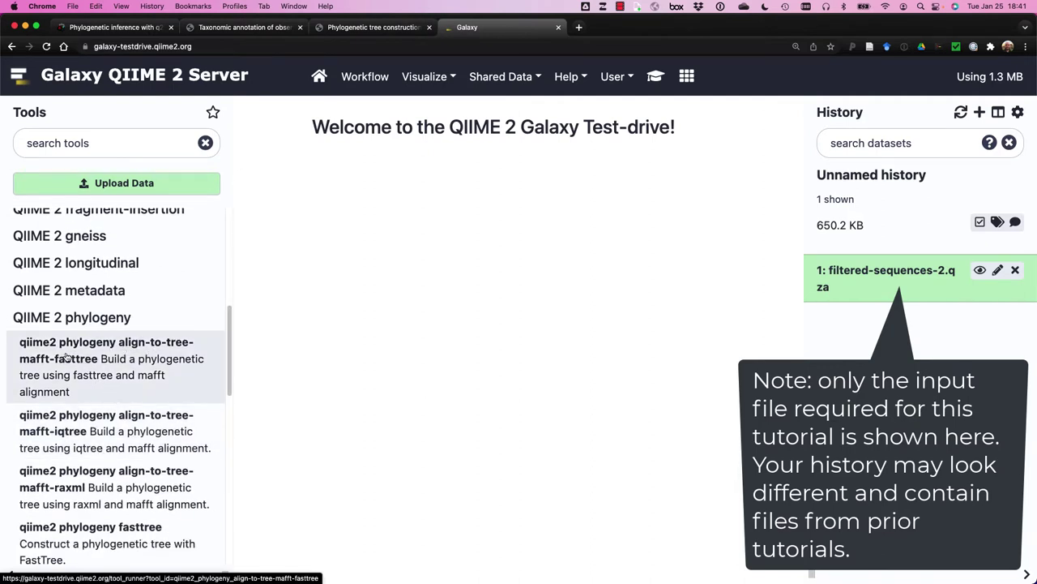
pyautogui.click(67, 357)
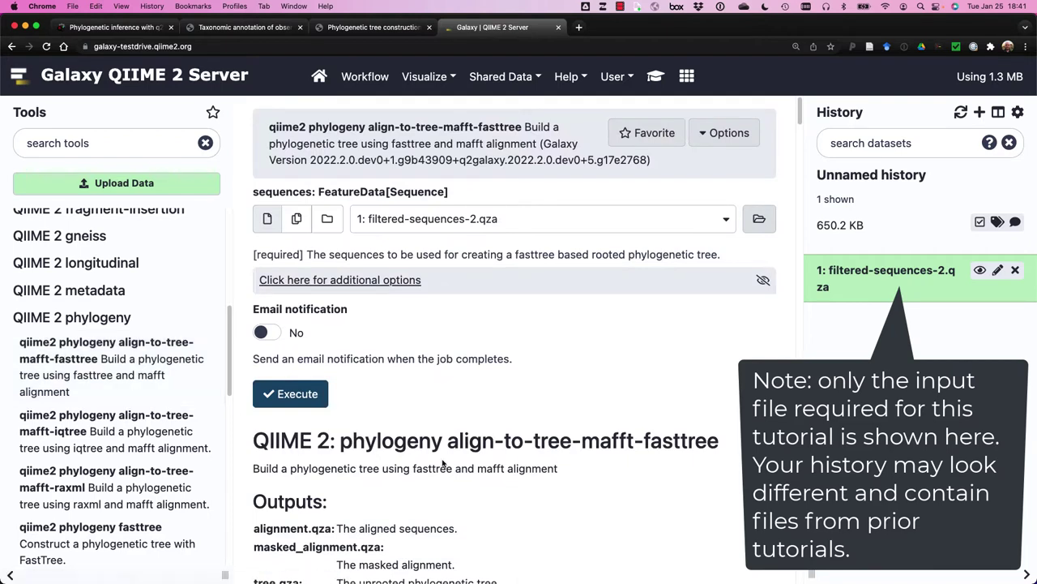
# Step: Point out the tool name's parts and show filtered-sequences-2.qza details, type FeatureData[Sequence]
pyautogui.moveTo(448, 442); pyautogui.dragTo(572, 442)
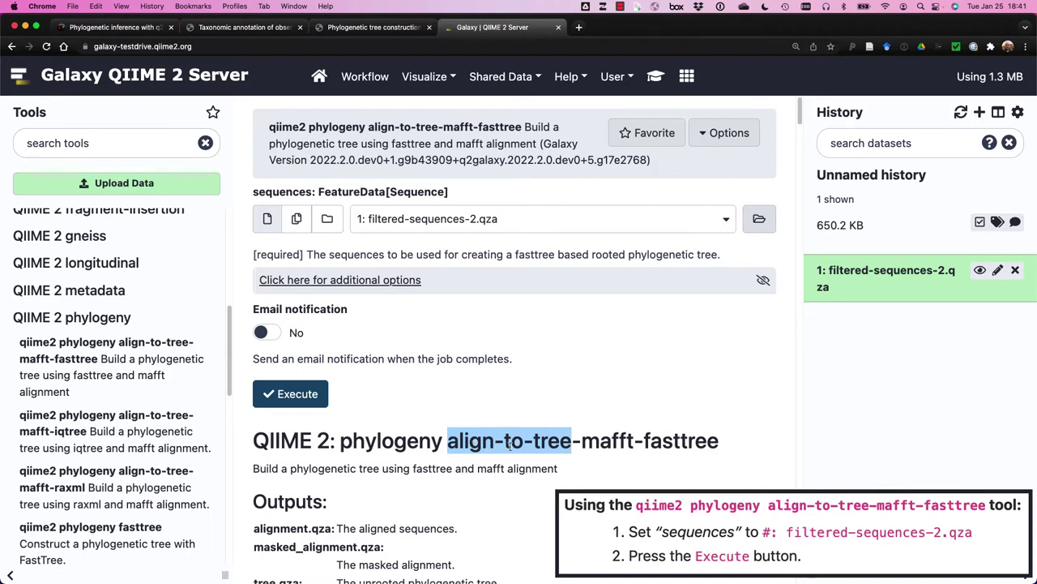
pyautogui.click(583, 442)
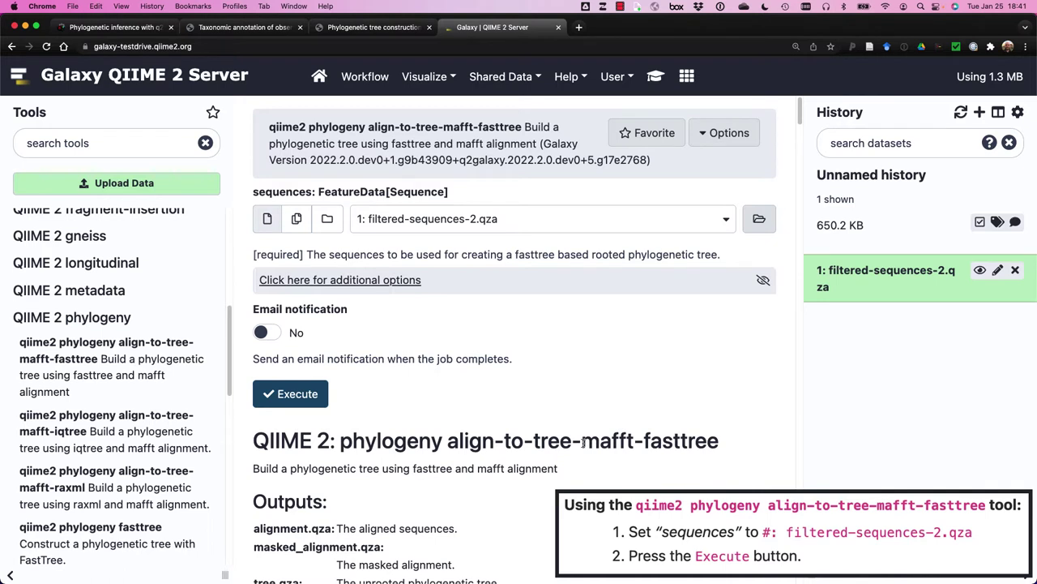
pyautogui.moveTo(584, 443); pyautogui.dragTo(718, 441)
pyautogui.click(643, 441)
pyautogui.click(594, 407)
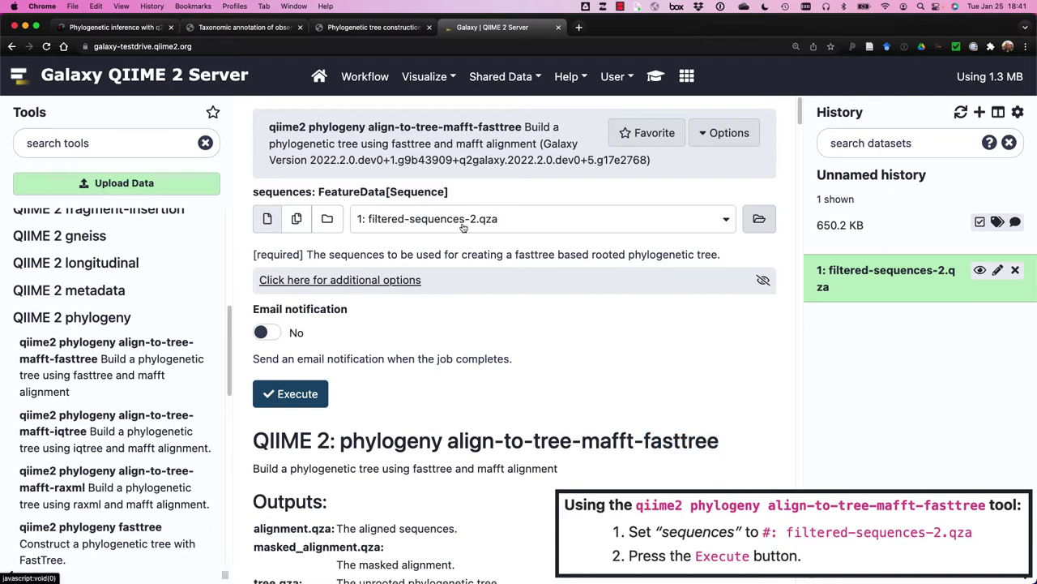
pyautogui.click(865, 277)
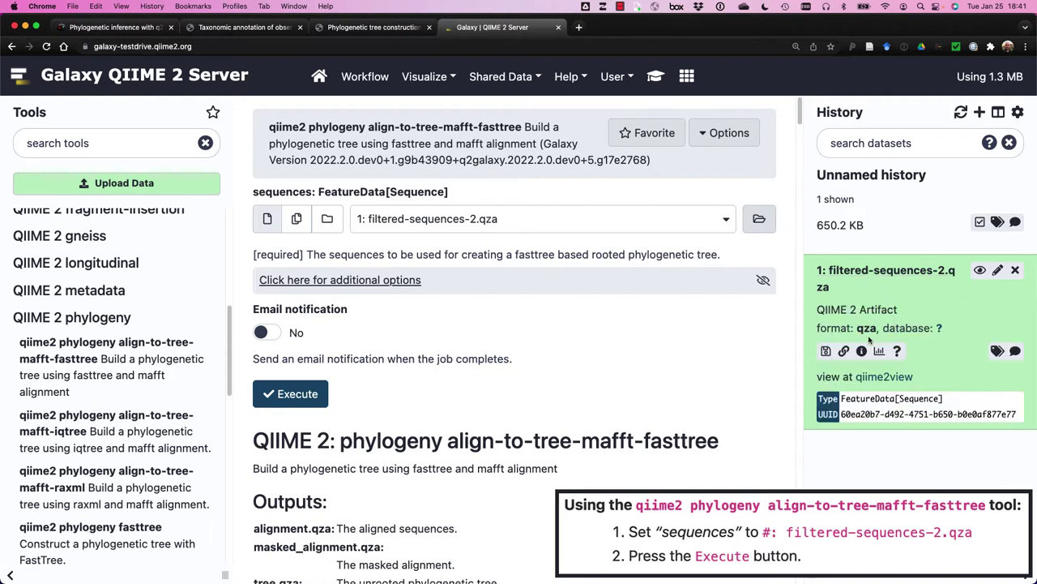
pyautogui.moveTo(841, 398); pyautogui.dragTo(956, 400)
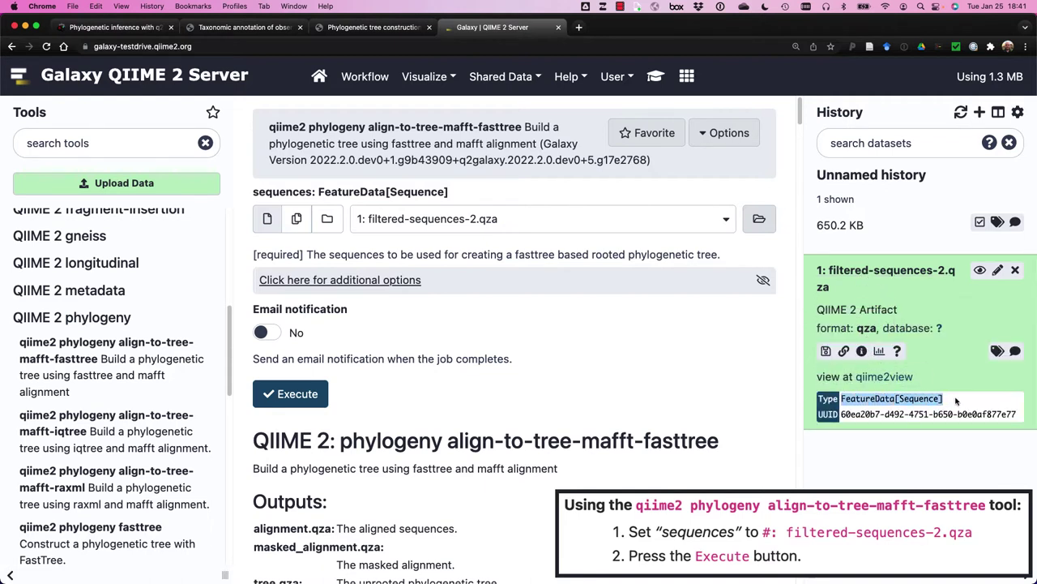
pyautogui.click(656, 377)
pyautogui.click(391, 280)
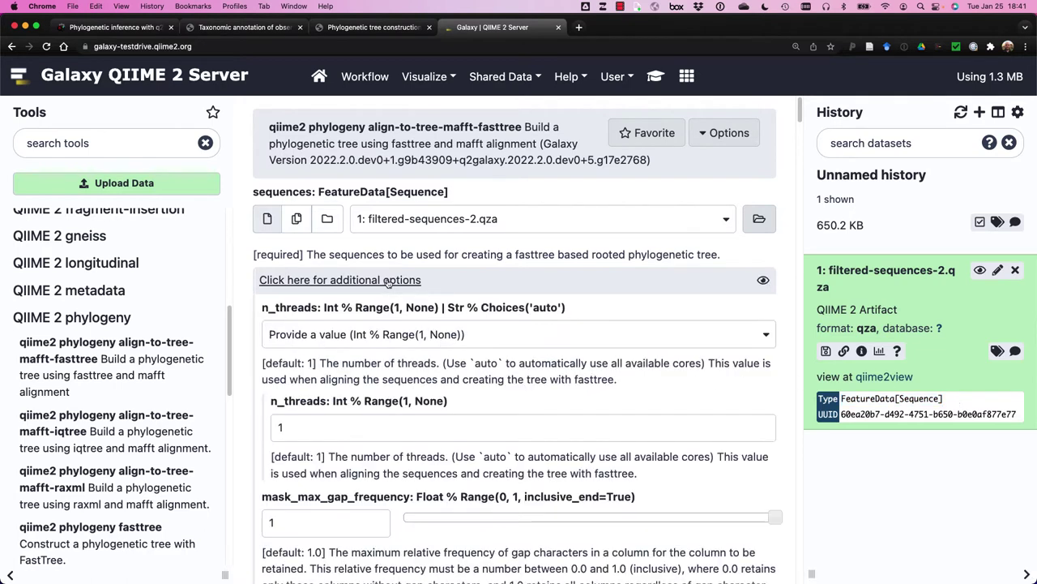
pyautogui.scroll(-2, 398, 309)
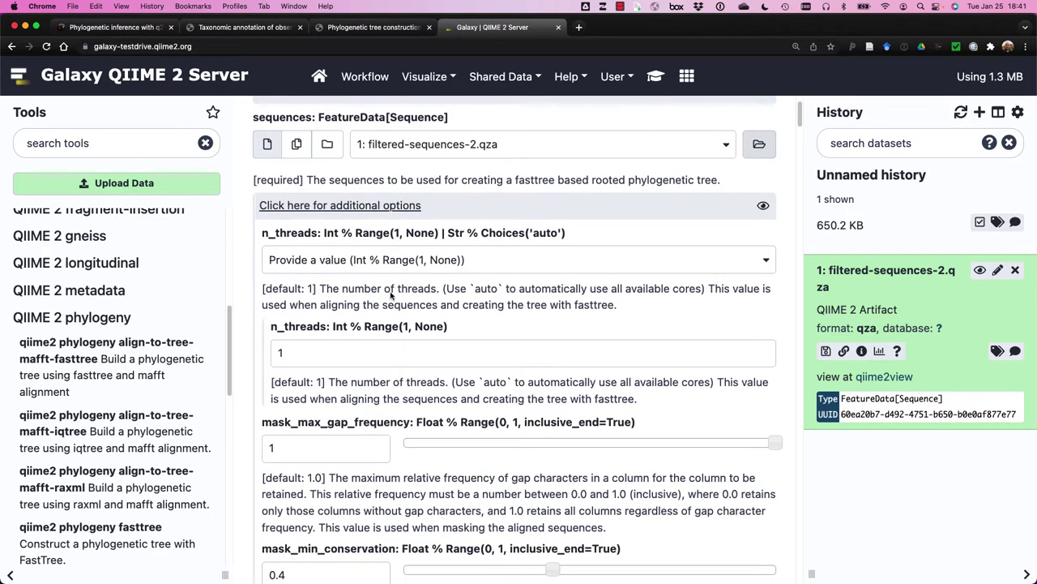
pyautogui.scroll(-2, 334, 289)
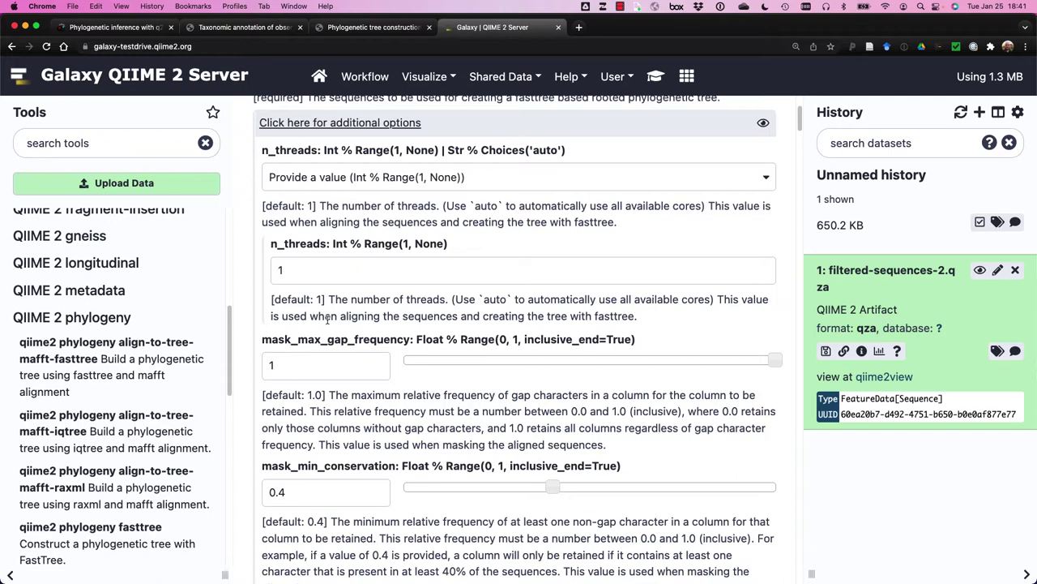
pyautogui.scroll(-3, 322, 319)
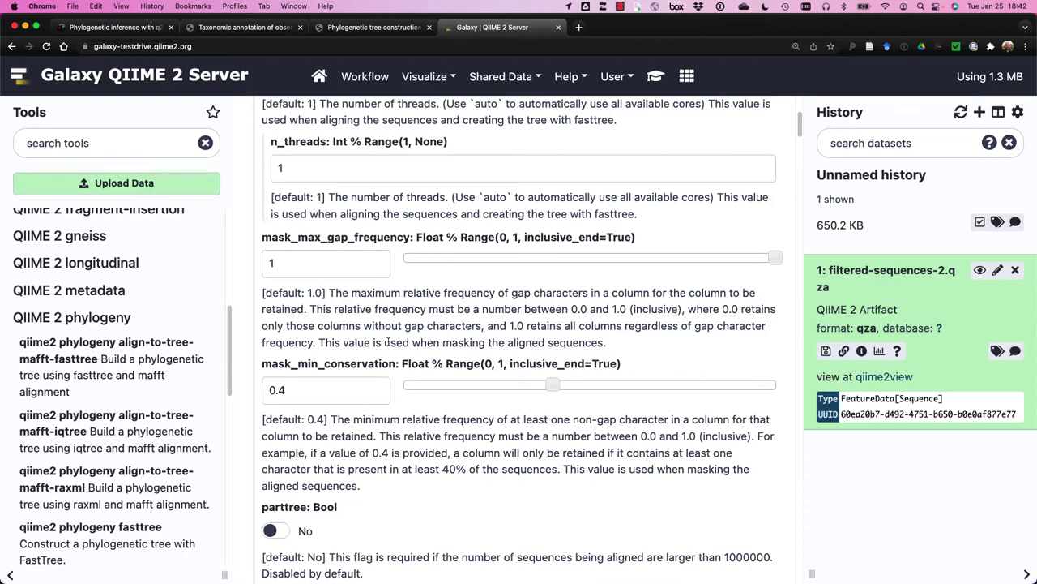
pyautogui.scroll(-2, 387, 342)
pyautogui.scroll(5, 388, 342)
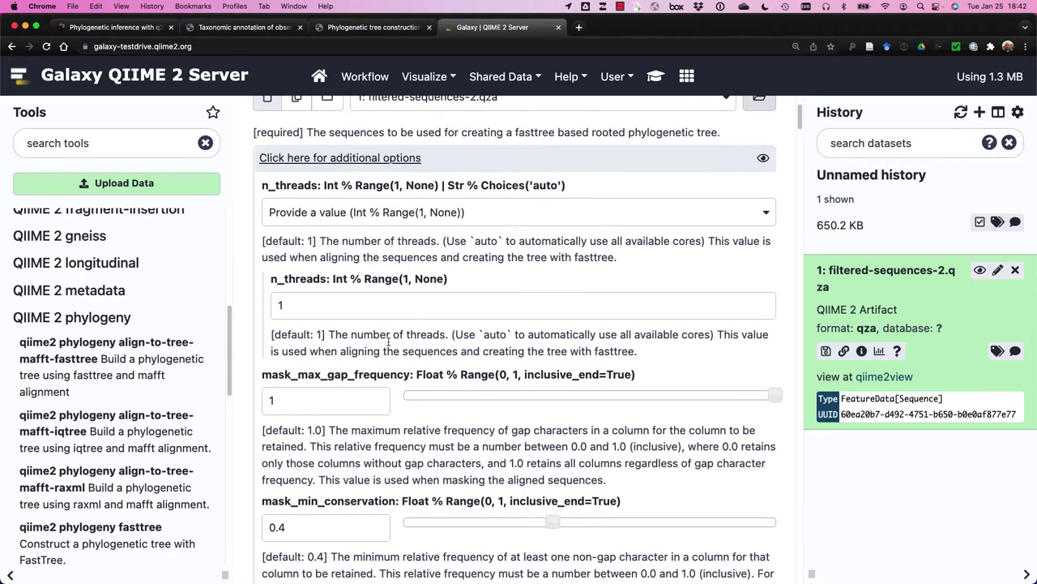
pyautogui.click(322, 160)
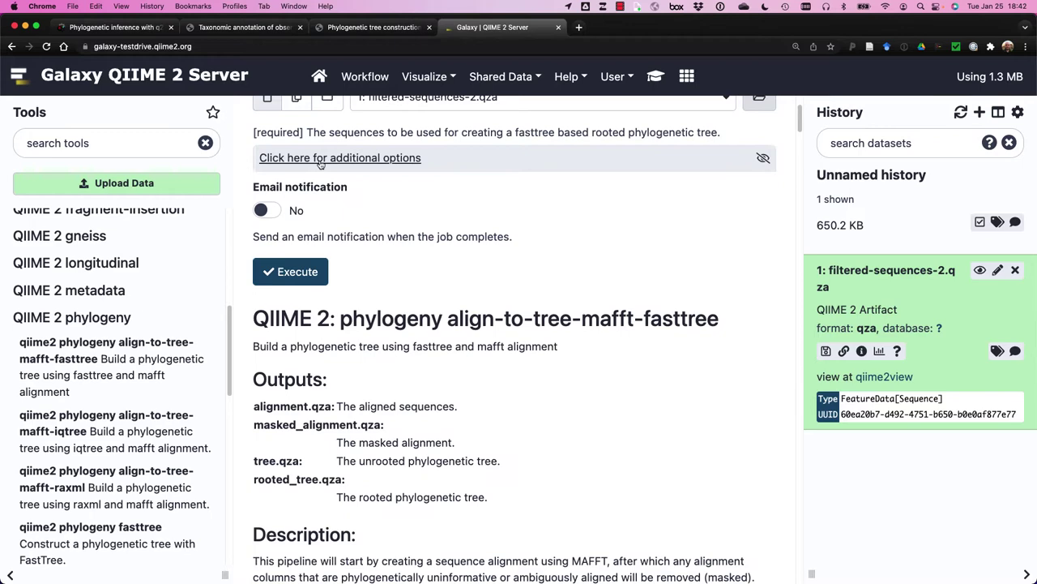
pyautogui.scroll(3, 462, 306)
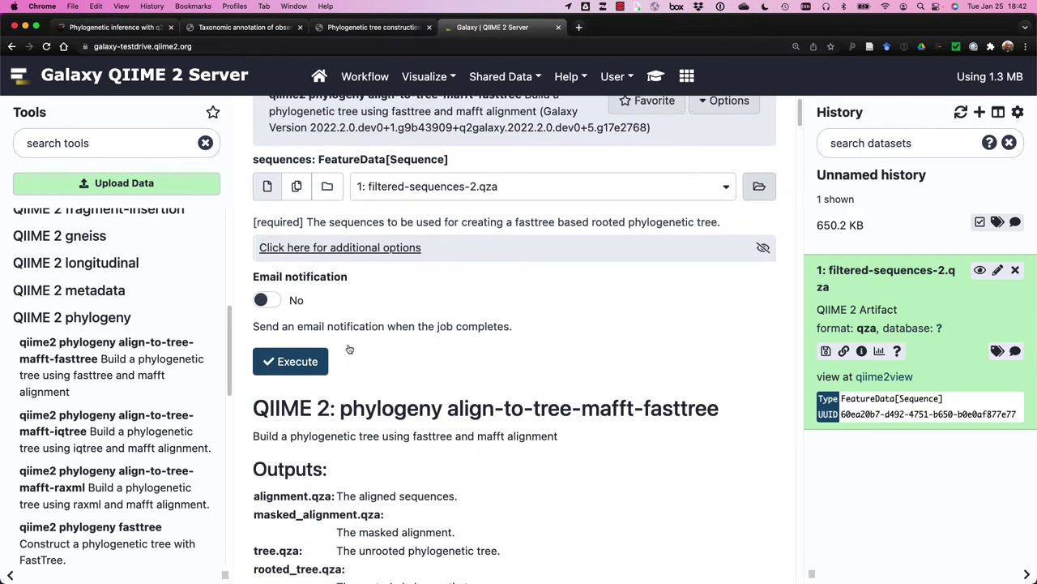
# Step: Execute align-to-tree-mafft-fasttree on filtered-sequences-2.qza
pyautogui.click(292, 362)
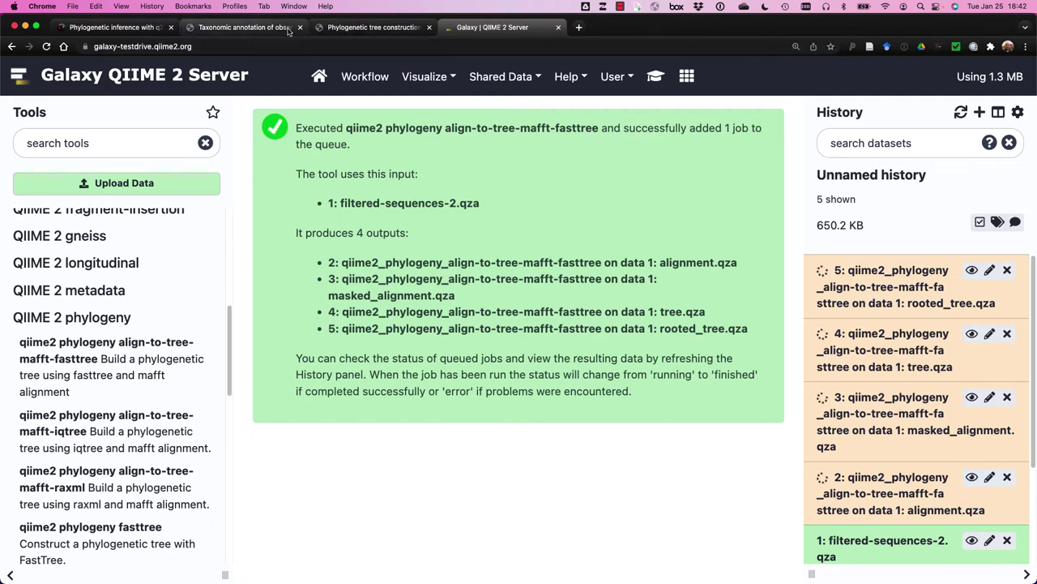
# Step: Scroll the Phylogenetic tree construction tutorial to the table of new output names
pyautogui.click(354, 31)
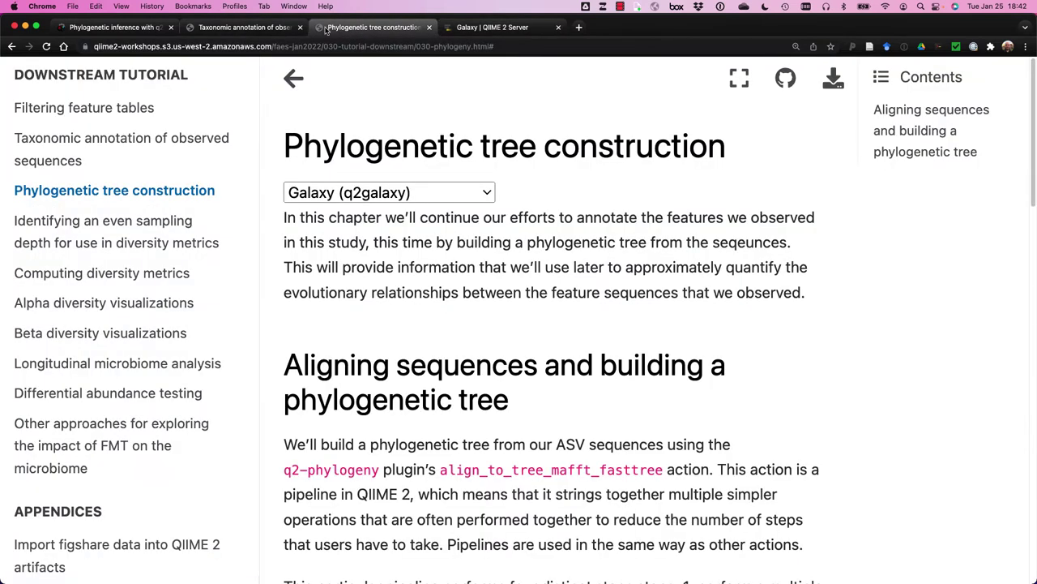
pyautogui.scroll(-2, 324, 201)
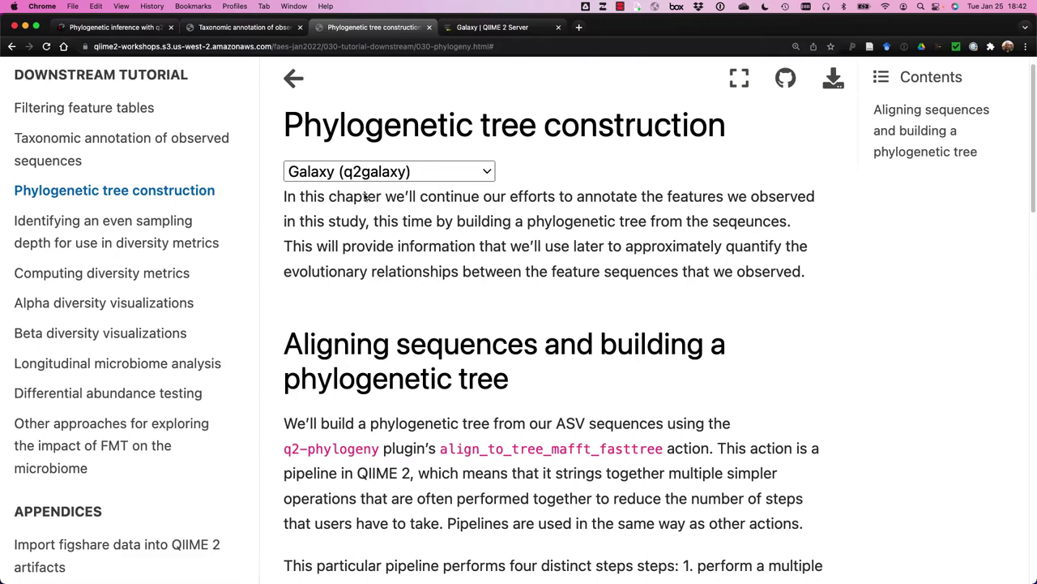
pyautogui.scroll(1, 292, 195)
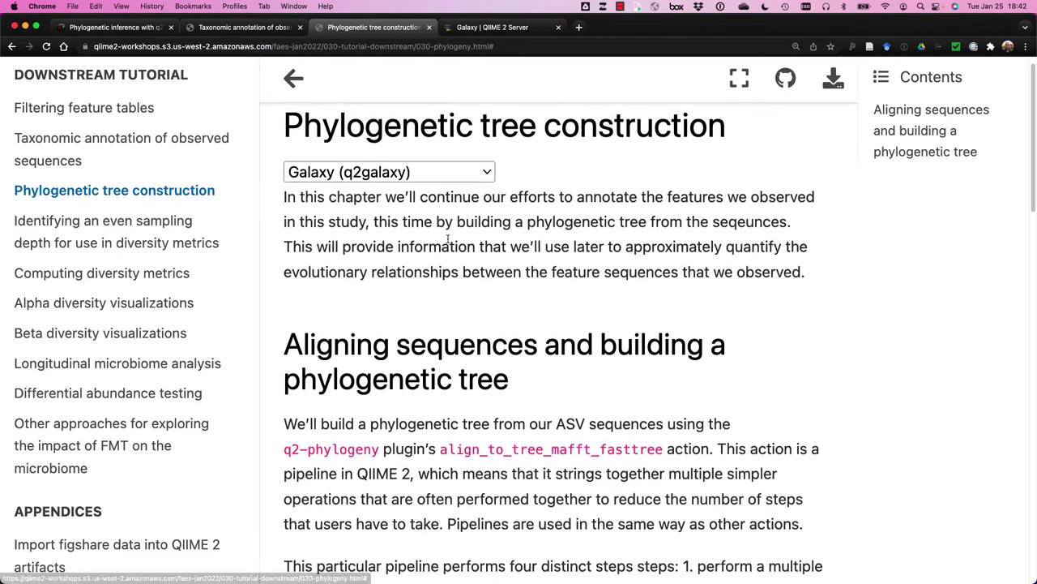
pyautogui.scroll(-5, 381, 235)
pyautogui.scroll(-10, 444, 235)
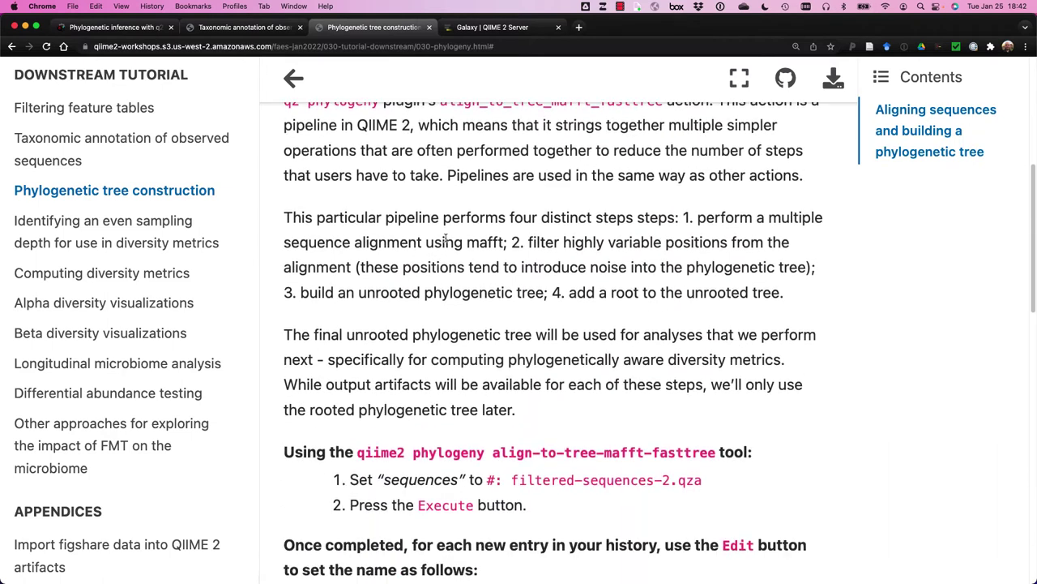
pyautogui.scroll(-6, 449, 235)
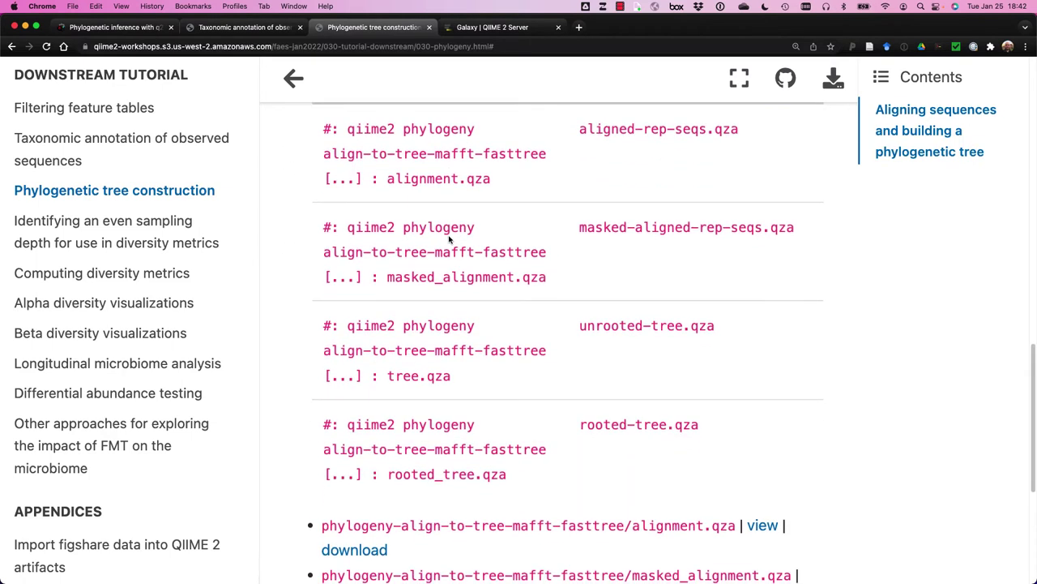
pyautogui.scroll(1, 449, 238)
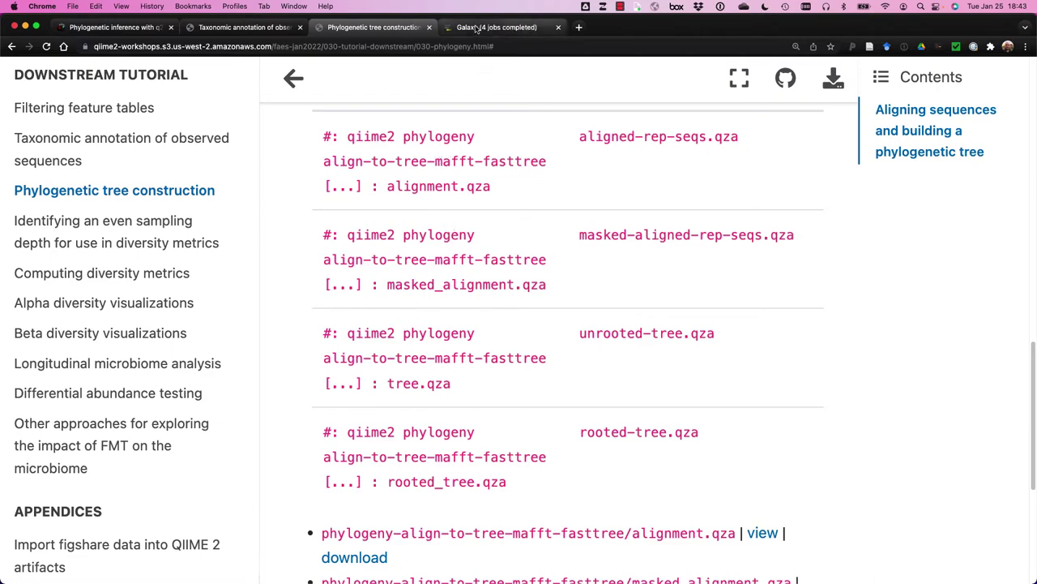
# Step: Back in Galaxy, open the attribute editor for the alignment.qza output (dataset 2)
pyautogui.click(477, 28)
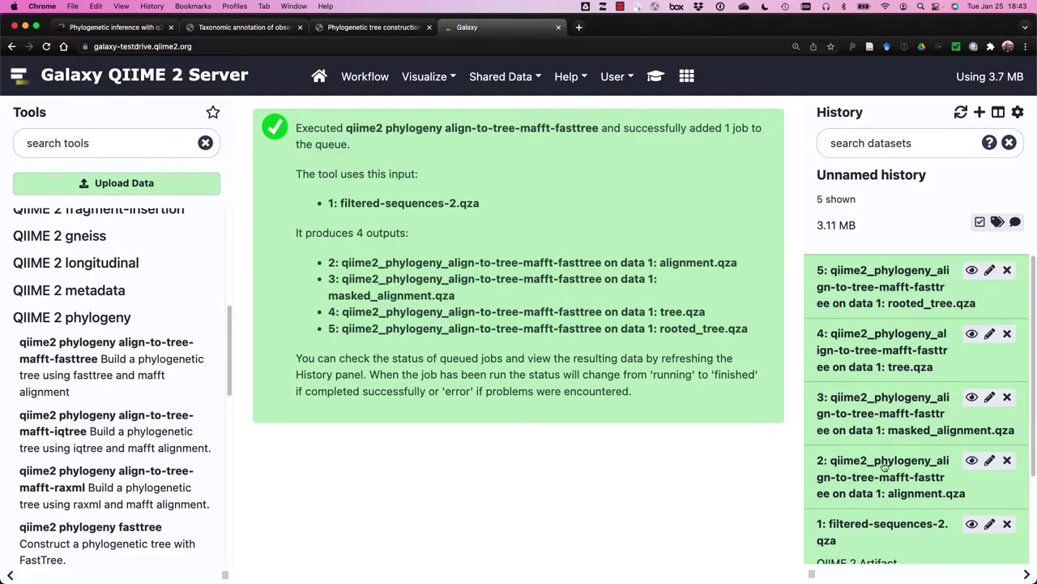
pyautogui.scroll(-1, 873, 446)
pyautogui.scroll(-2, 873, 446)
pyautogui.scroll(1, 867, 436)
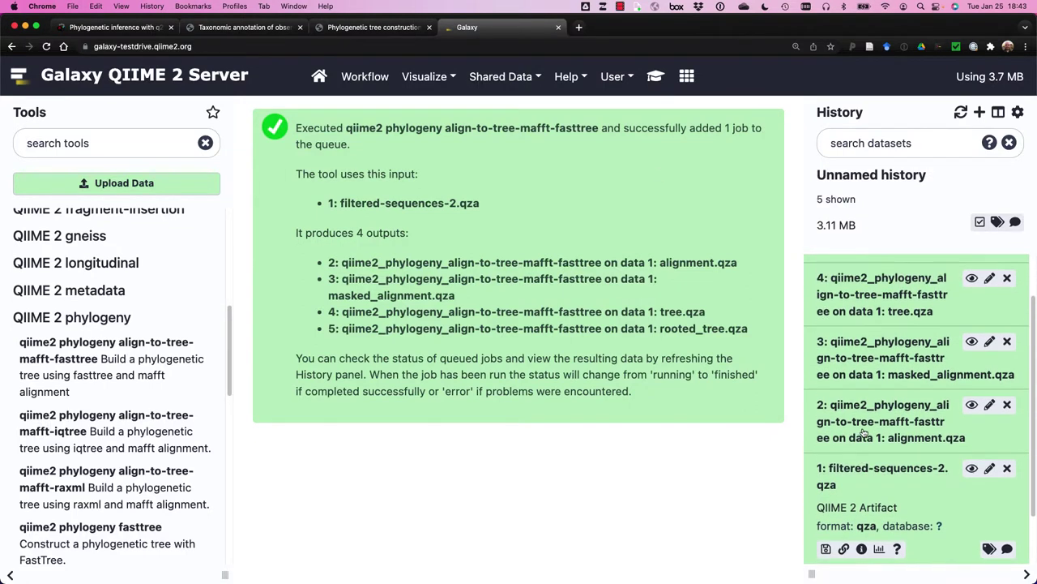
pyautogui.scroll(-3, 875, 432)
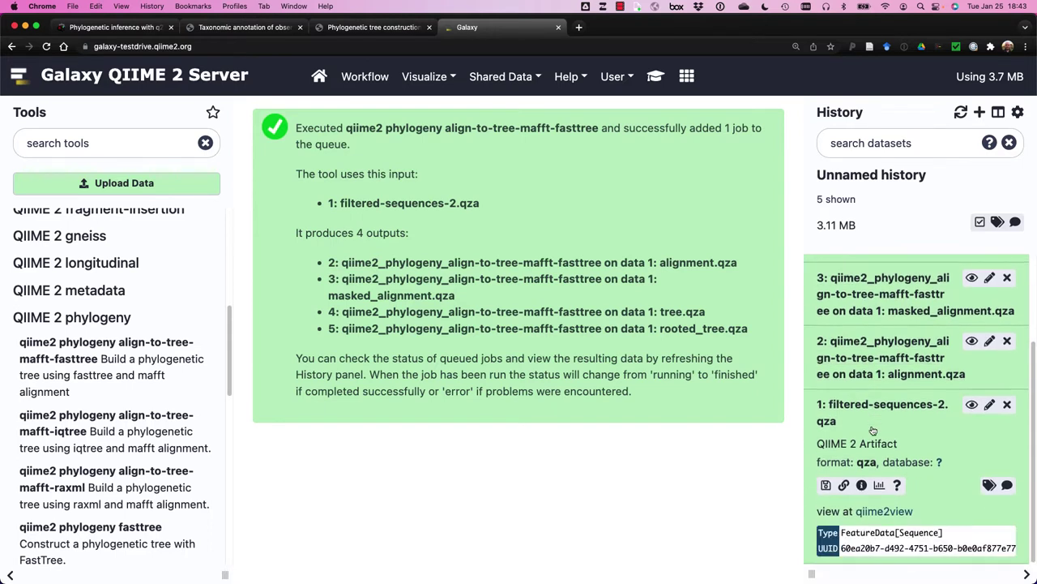
pyautogui.scroll(1, 871, 431)
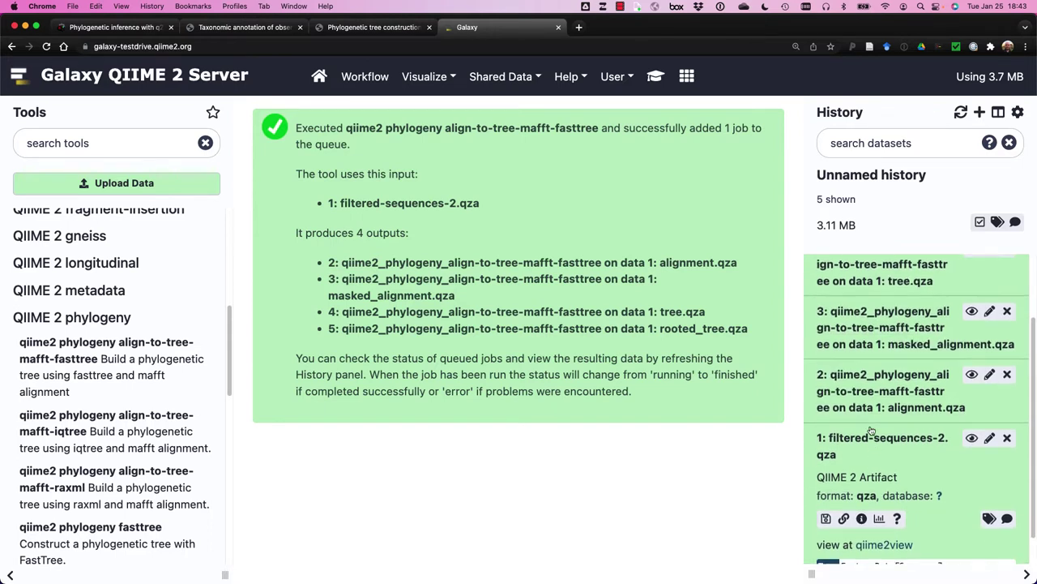
pyautogui.click(989, 377)
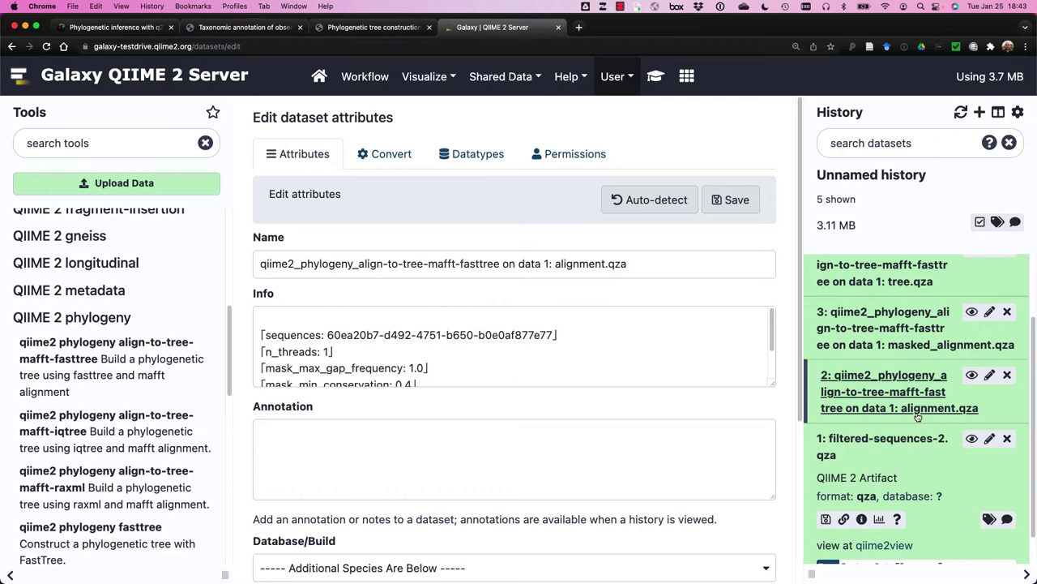
# Step: Copy 'aligned-rep-seqs.qza' from the tutorial, paste it as dataset 2's name, and save
pyautogui.click(370, 28)
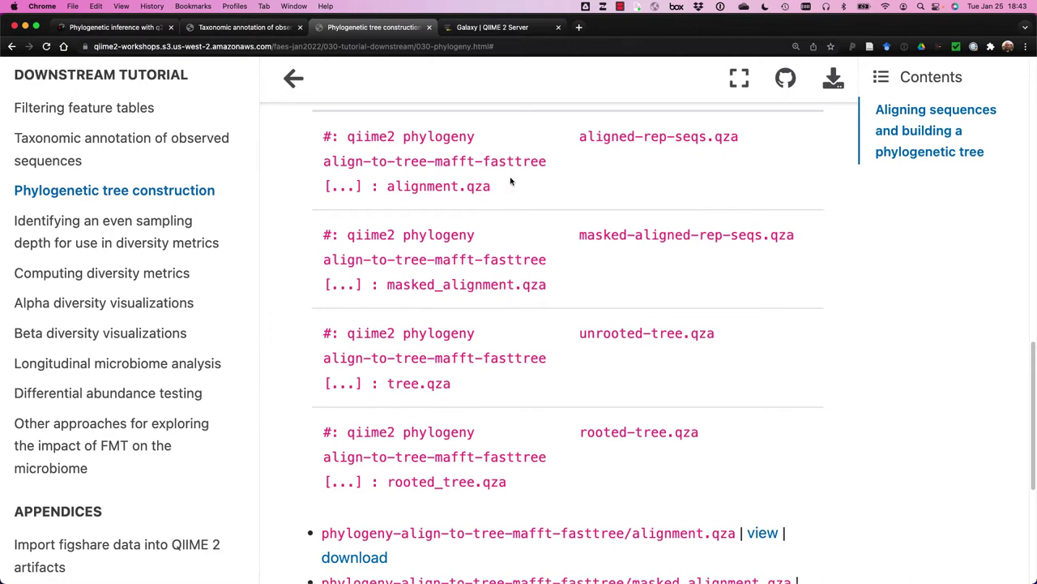
pyautogui.moveTo(579, 137); pyautogui.dragTo(742, 143)
pyautogui.rightClick(690, 135)
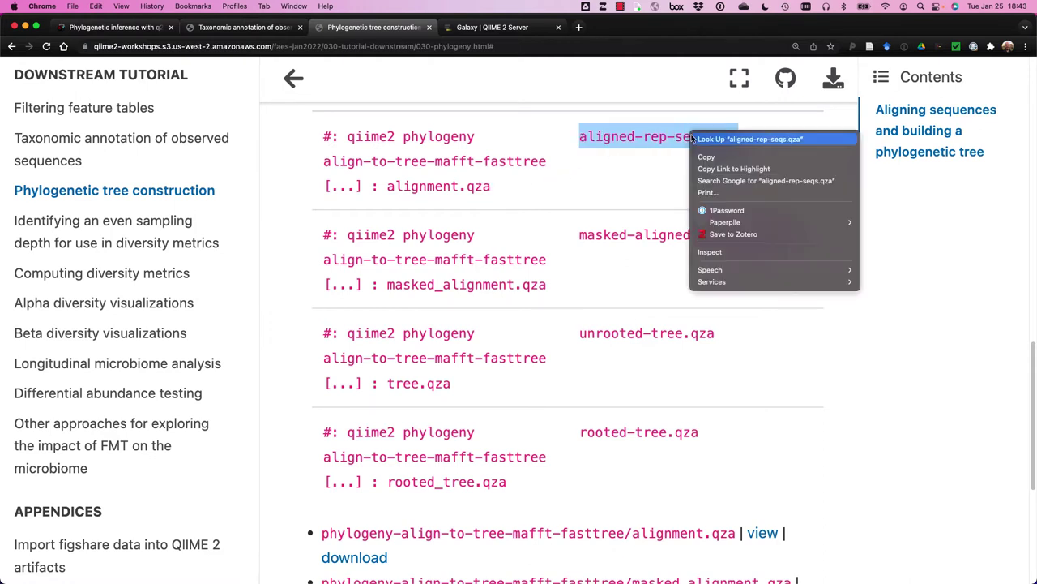
pyautogui.click(704, 156)
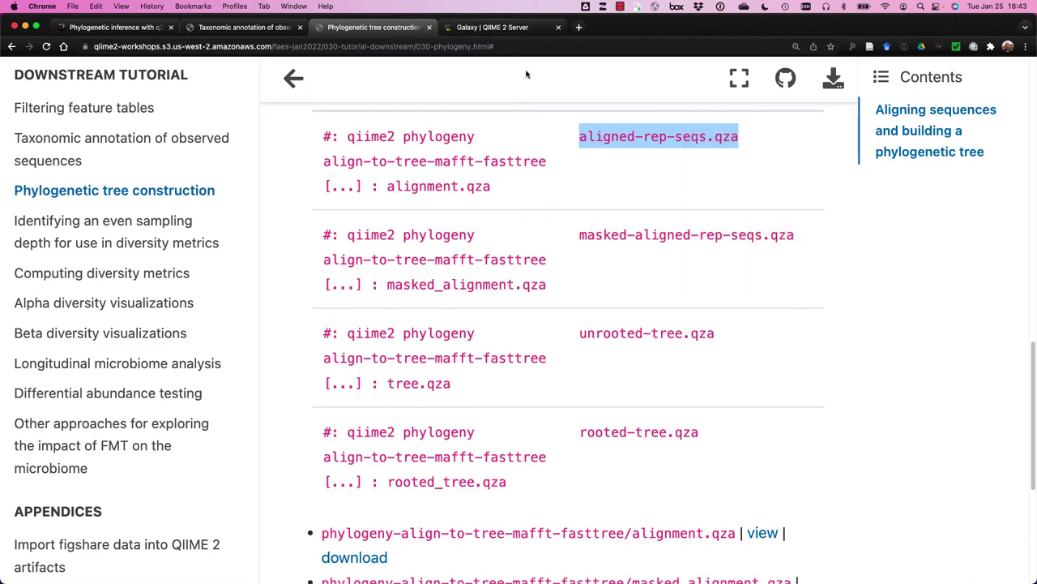
pyautogui.click(496, 30)
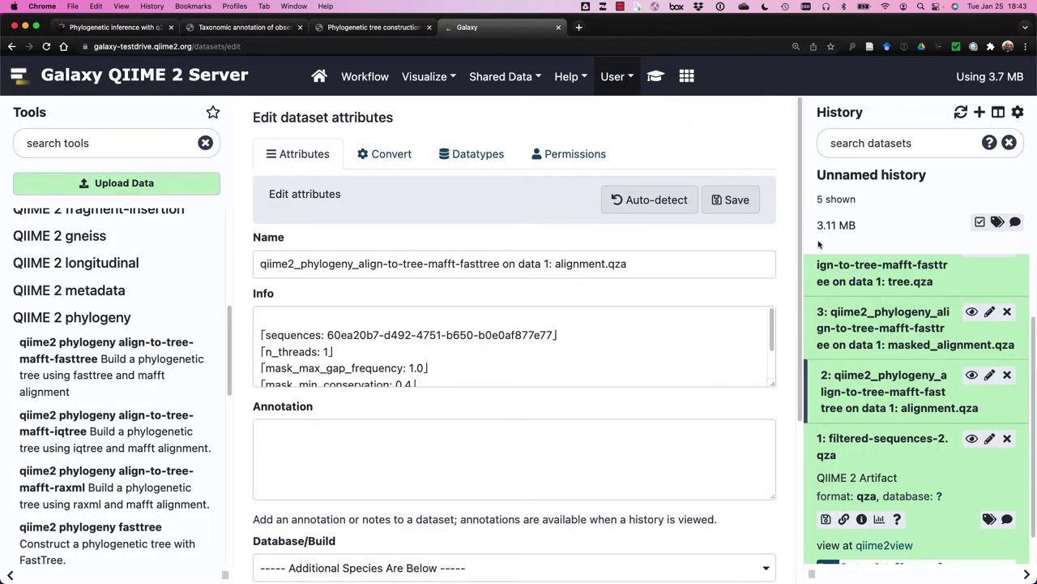
pyautogui.tripleClick(330, 264)
pyautogui.rightClick(330, 265)
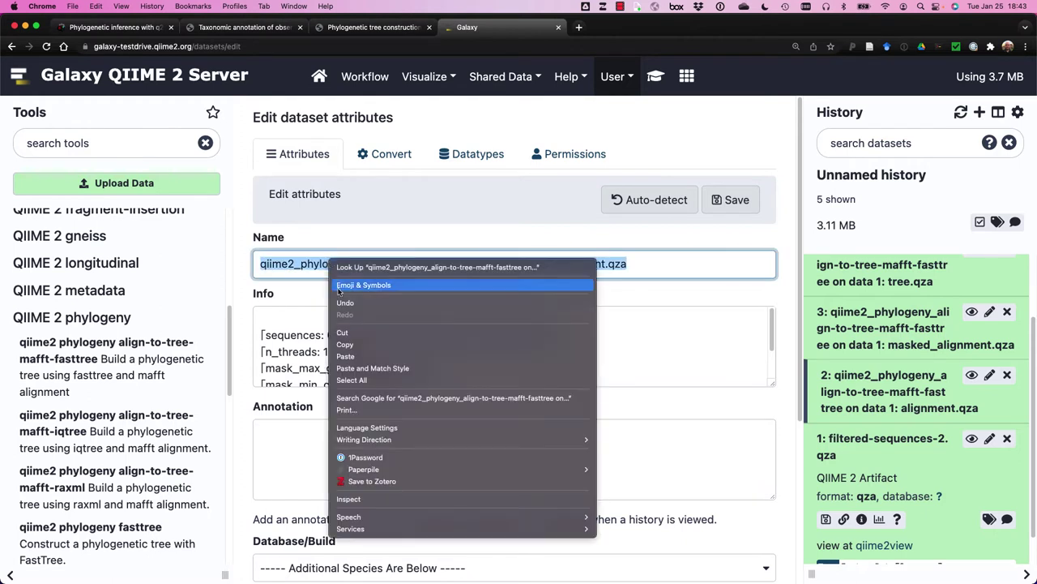
pyautogui.click(356, 357)
pyautogui.scroll(-2, 375, 360)
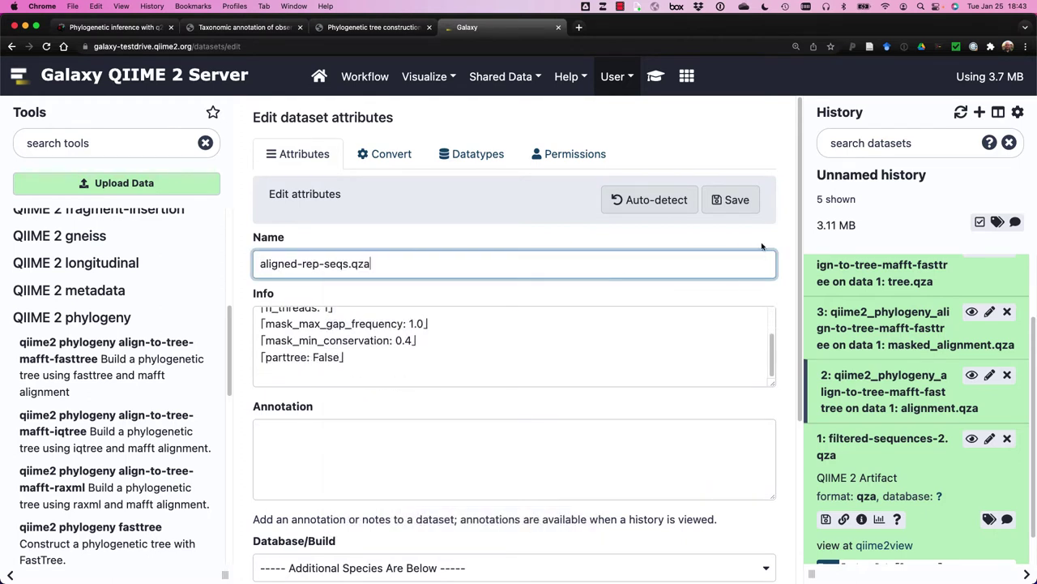
pyautogui.click(733, 200)
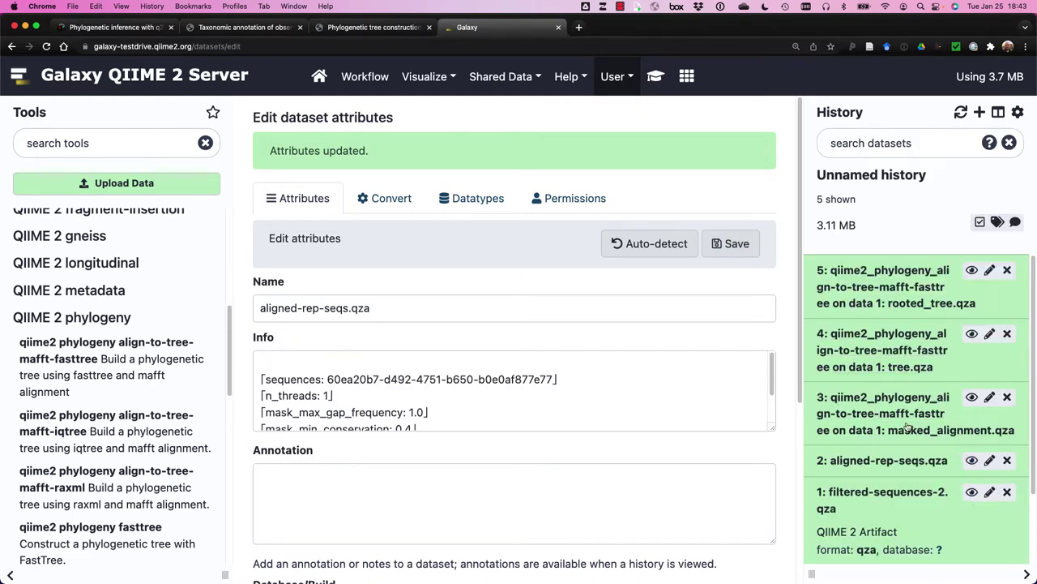
# Step: Open dataset 3's attributes and copy 'masked-aligned-rep-seqs.qza' from the tutorial
pyautogui.click(990, 397)
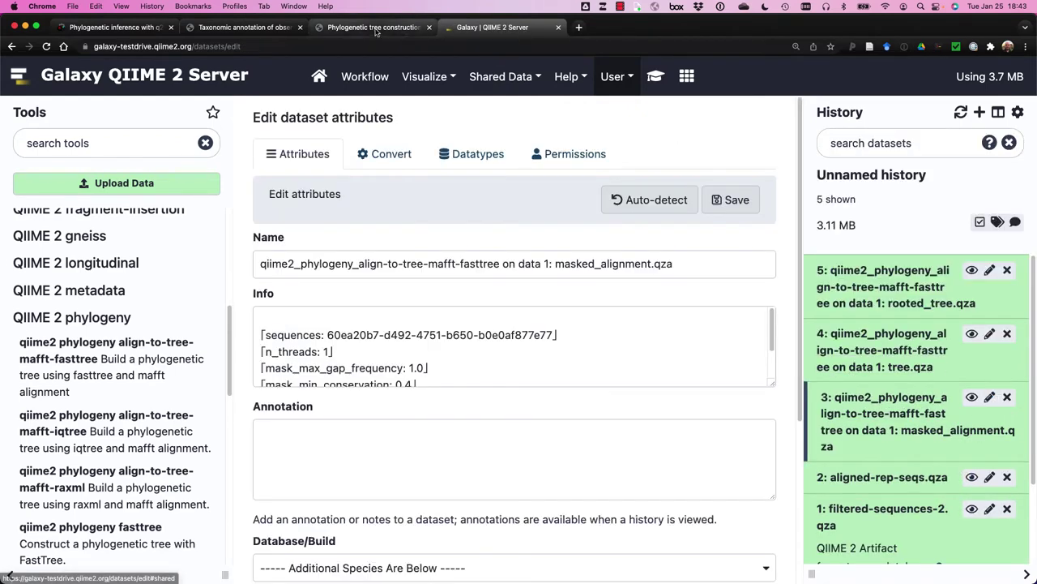
pyautogui.click(376, 29)
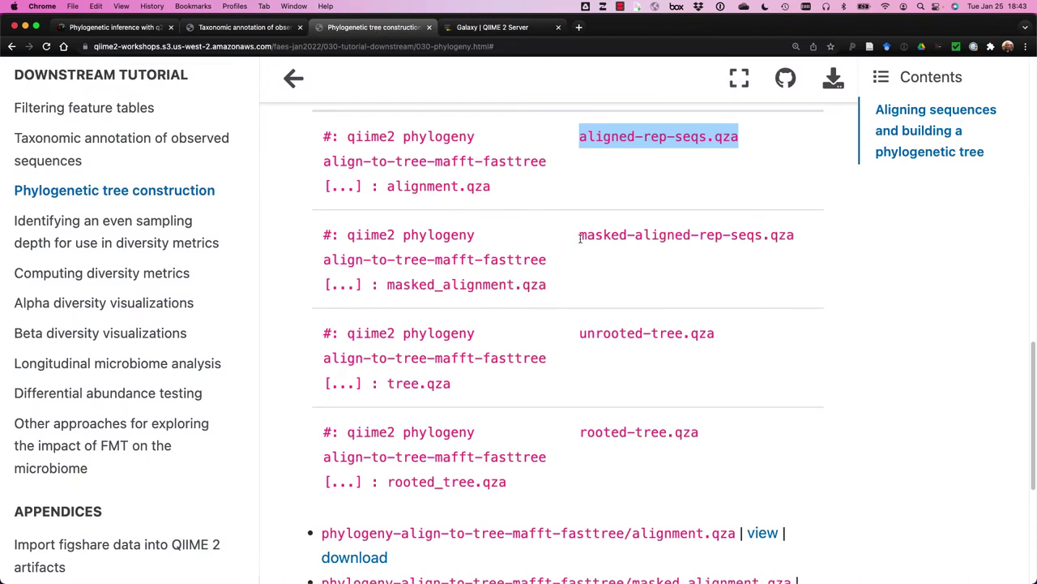
pyautogui.moveTo(580, 237); pyautogui.dragTo(796, 237)
pyautogui.rightClick(671, 241)
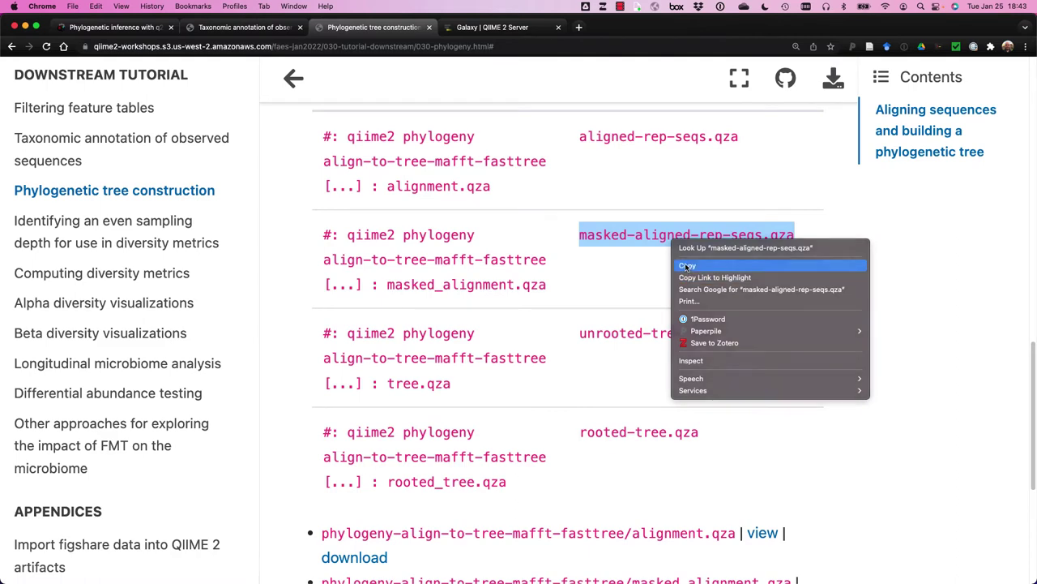
pyautogui.click(688, 266)
# Step: Replace dataset 3's name with masked-aligned-rep-seqs.qza and save it
pyautogui.click(478, 29)
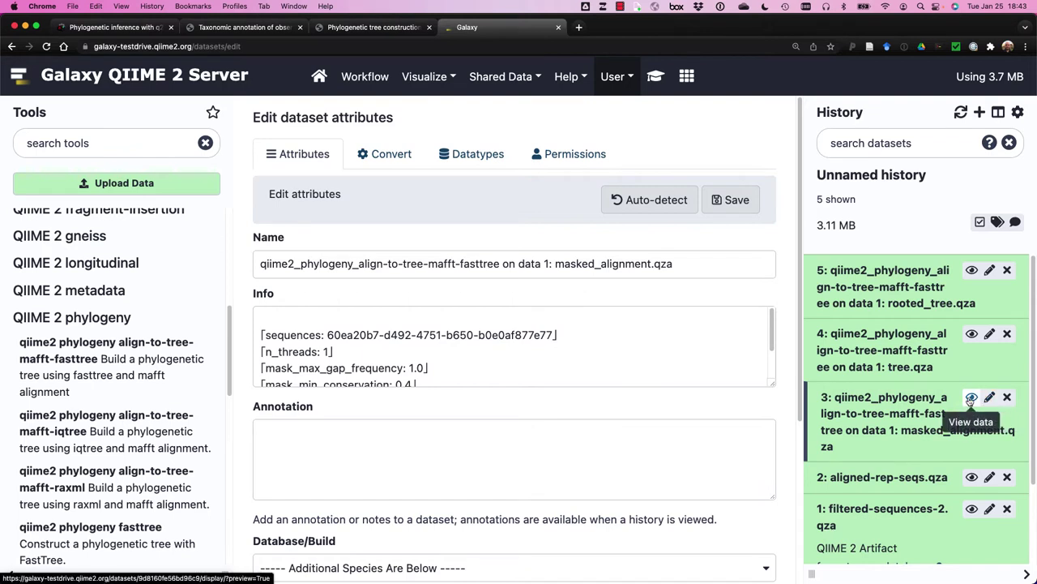
pyautogui.click(912, 409)
pyautogui.scroll(-2, 909, 409)
pyautogui.scroll(-1, 909, 409)
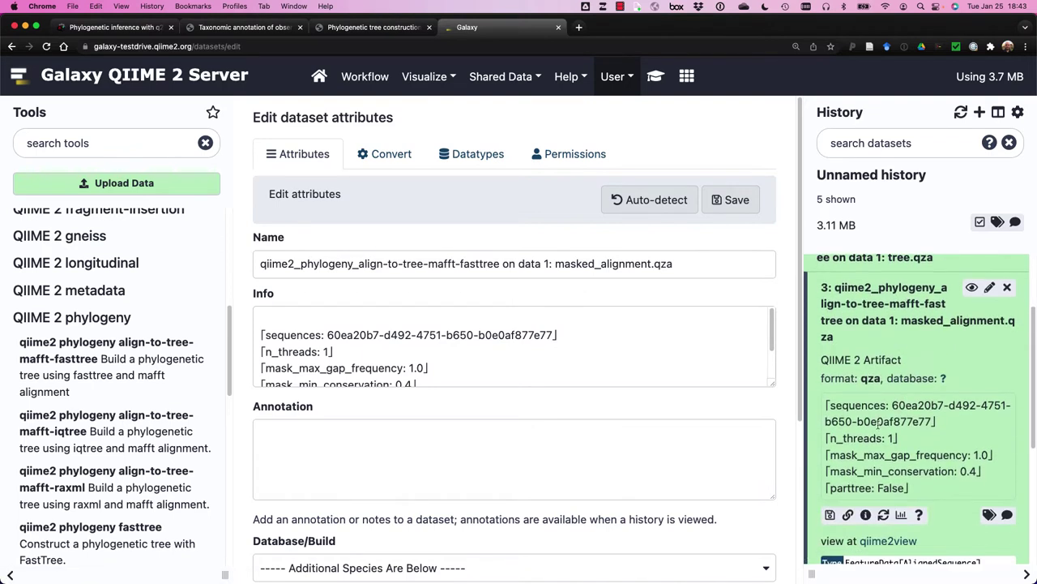
pyautogui.scroll(-1, 874, 438)
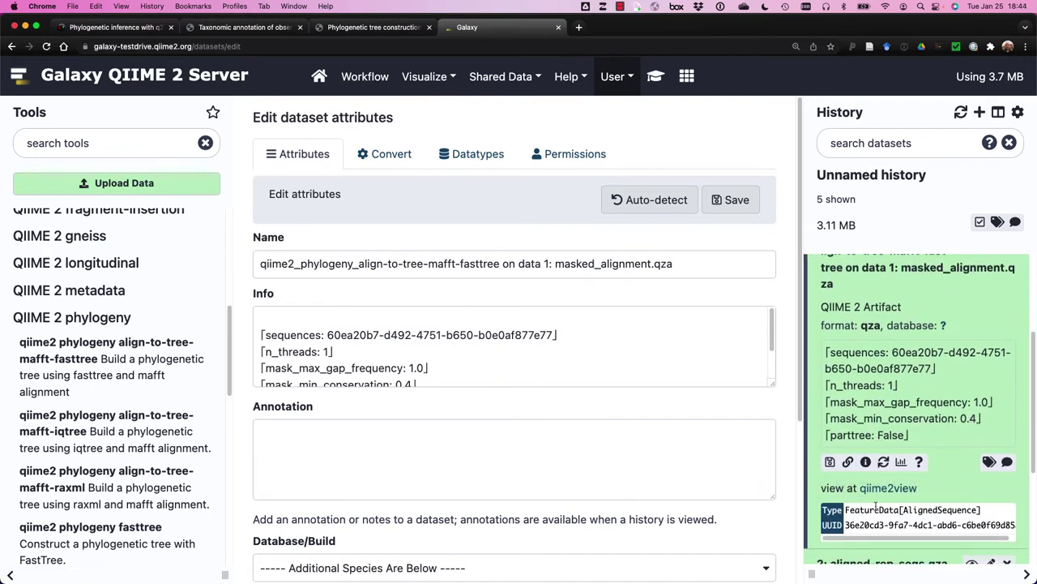
pyautogui.scroll(2, 911, 361)
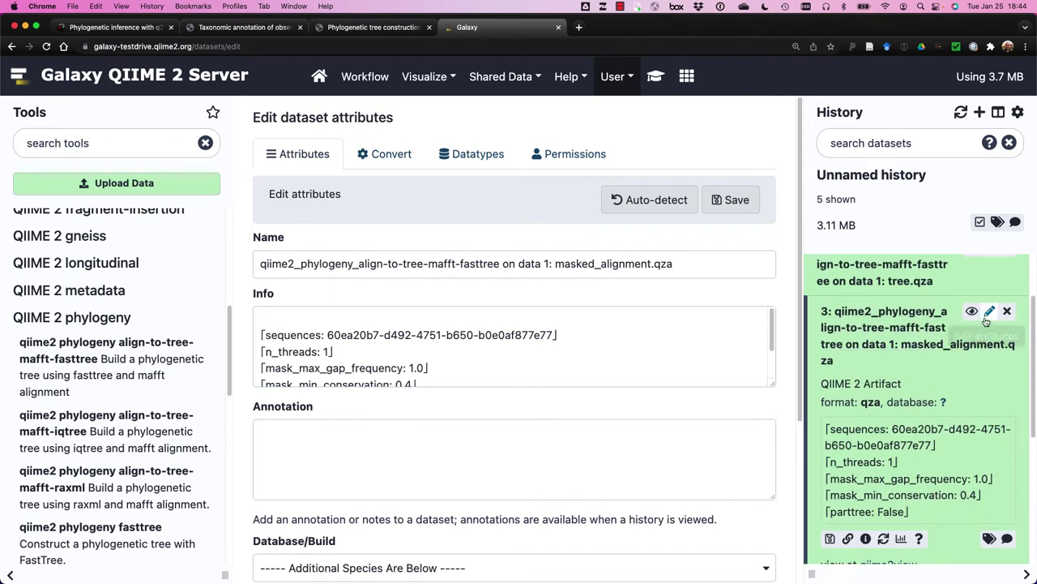
pyautogui.click(383, 263)
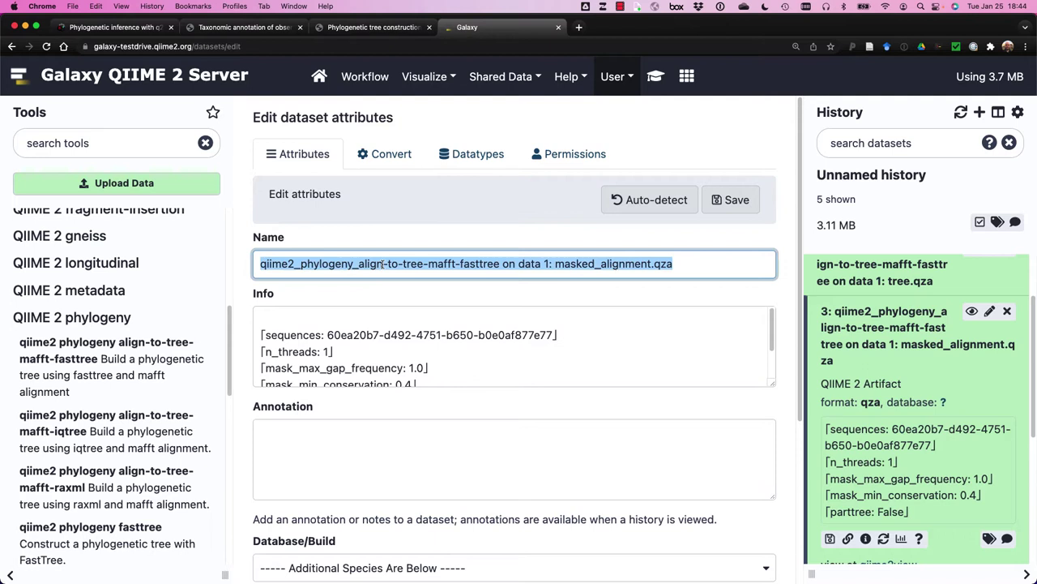
pyautogui.press('BackSpace')
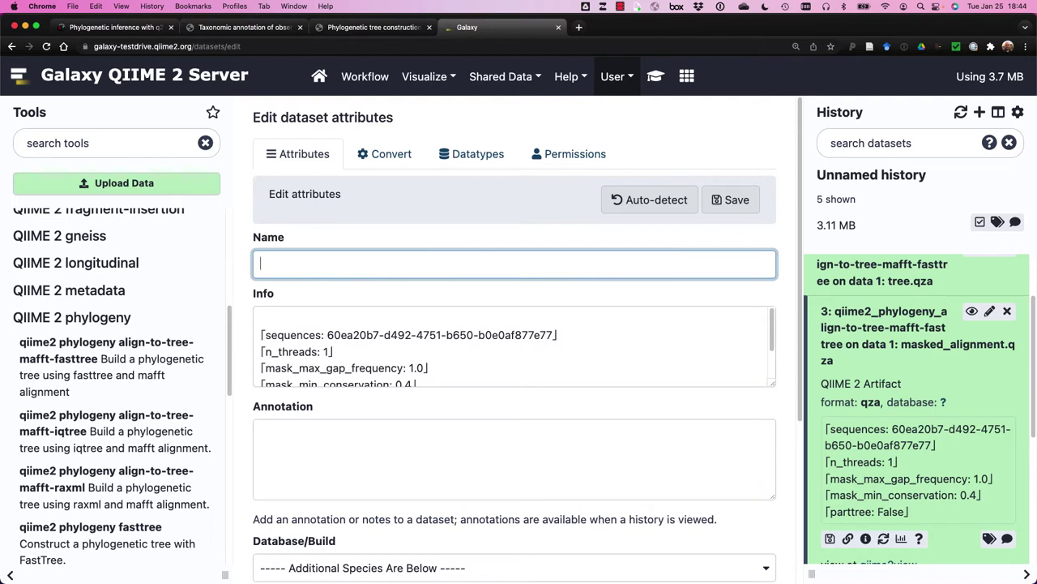
pyautogui.rightClick(375, 269)
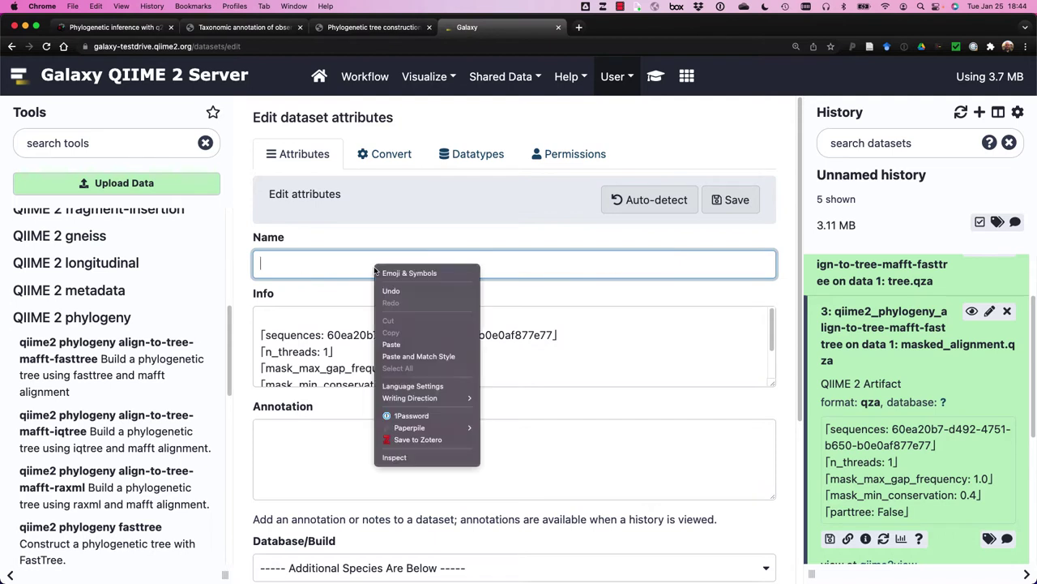
pyautogui.click(386, 342)
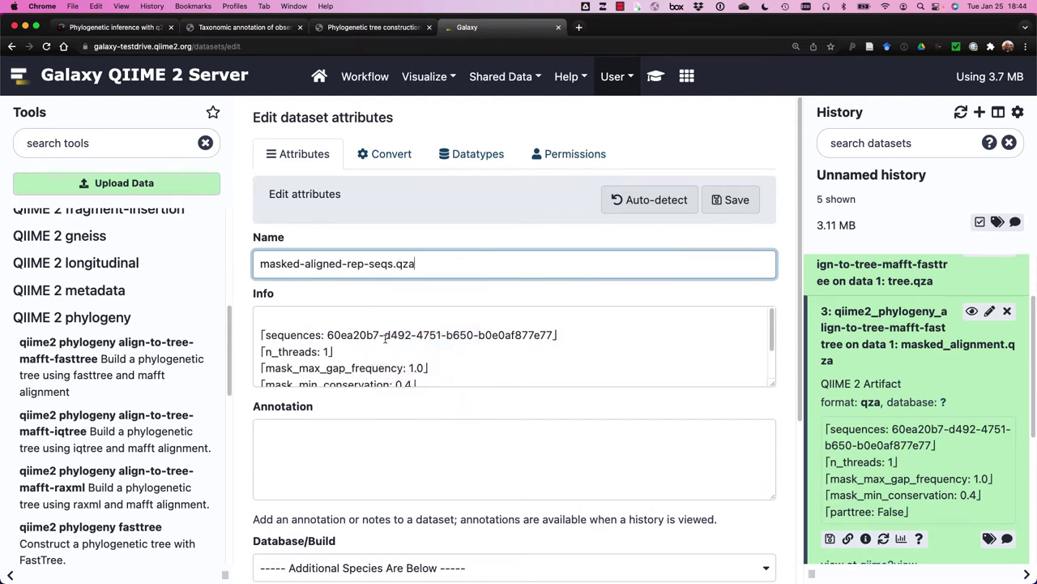
pyautogui.click(731, 200)
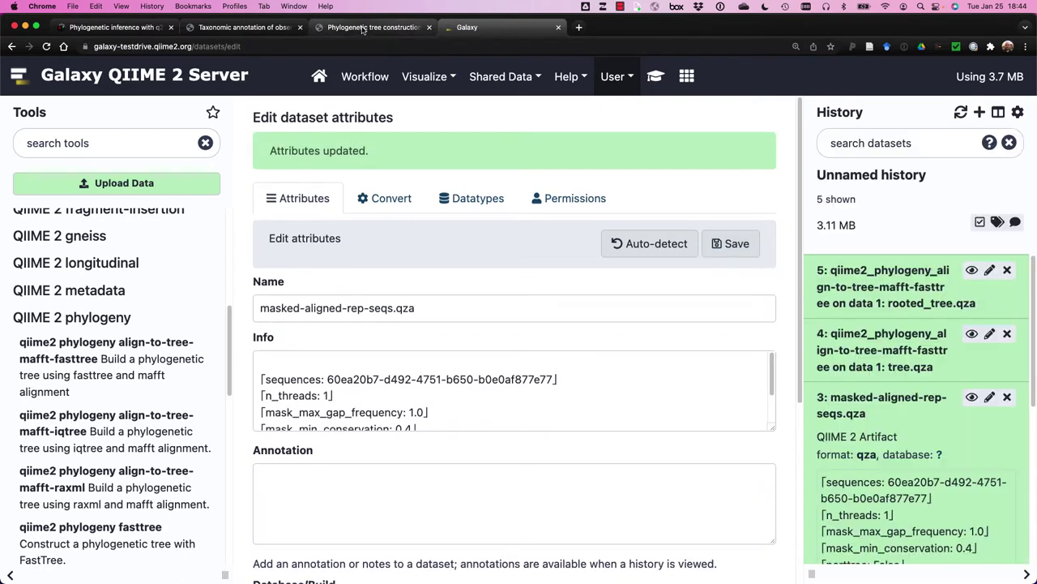
# Step: Copy the name 'unrooted-tree.qza' from the tutorial's rename table
pyautogui.click(362, 30)
pyautogui.click(580, 300)
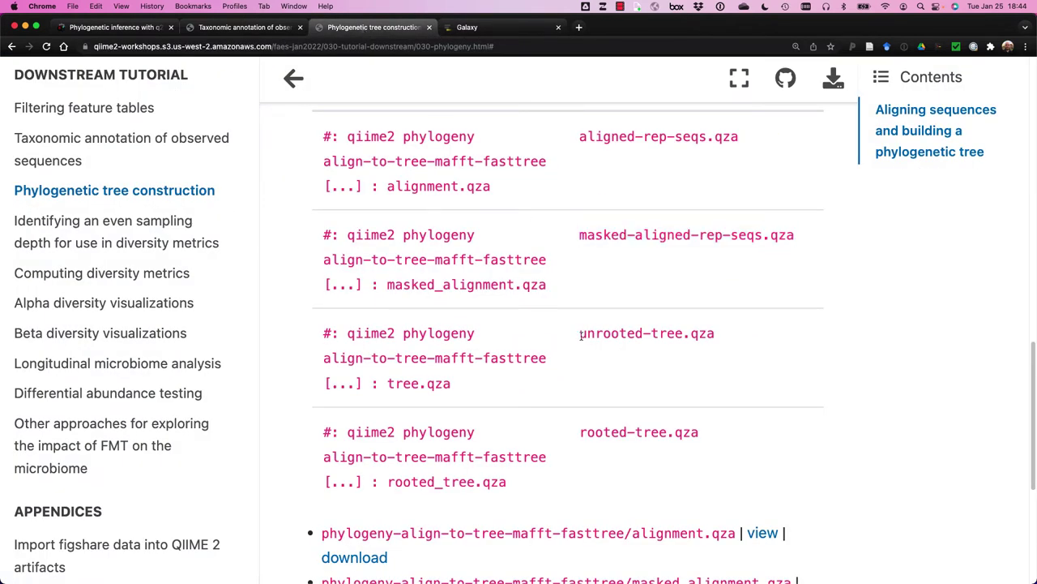
pyautogui.moveTo(580, 335); pyautogui.dragTo(715, 335)
pyautogui.rightClick(677, 336)
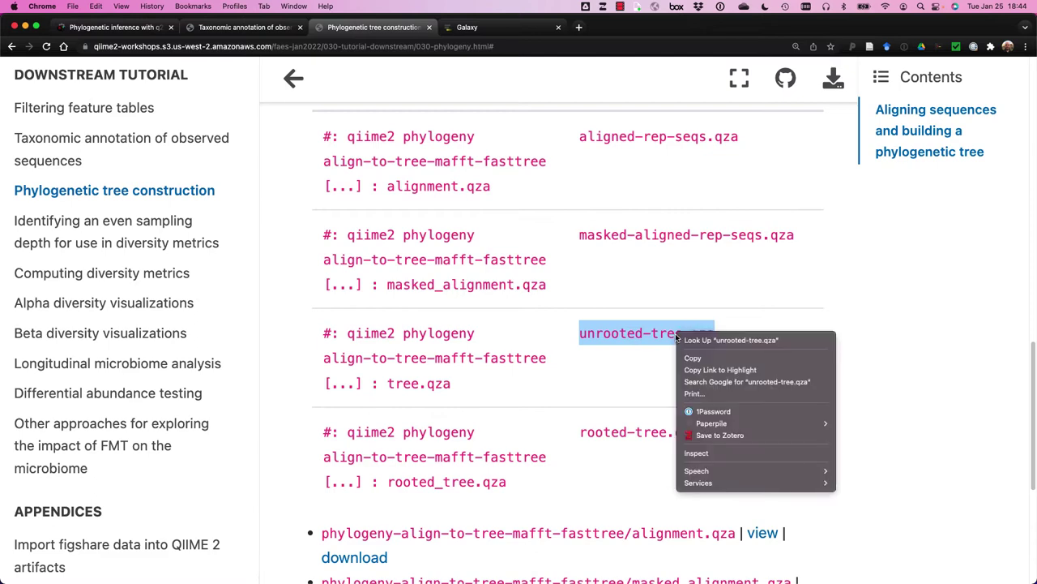
pyautogui.click(691, 358)
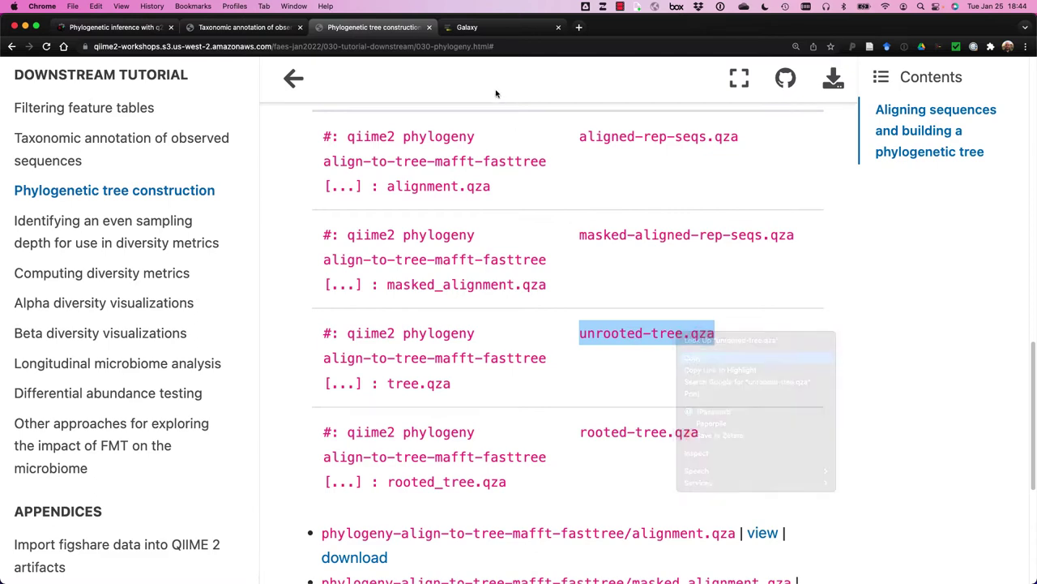
pyautogui.click(471, 32)
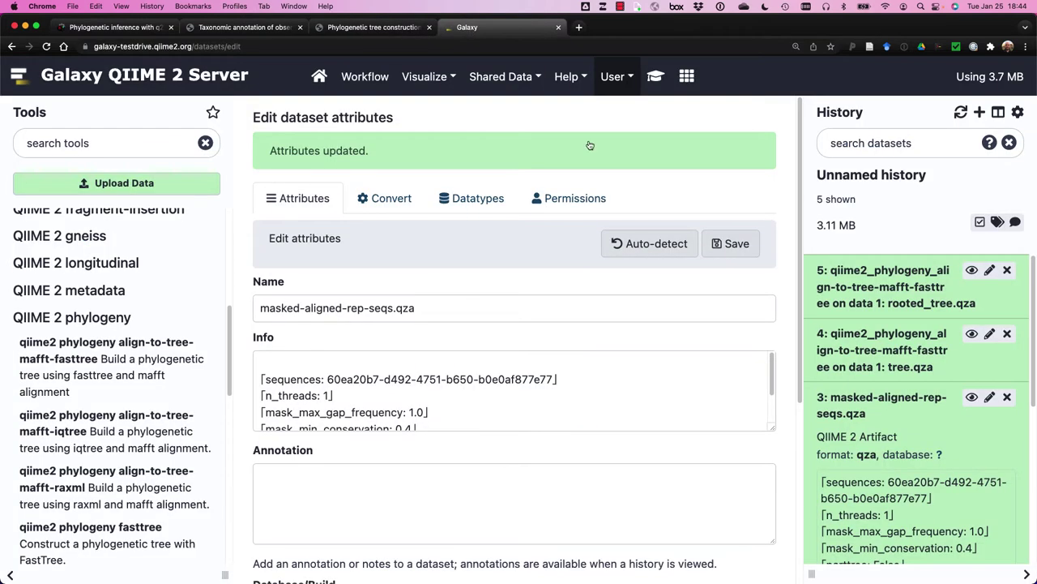
# Step: Paste unrooted-tree.qza over dataset 4's name and save the attributes
pyautogui.click(989, 333)
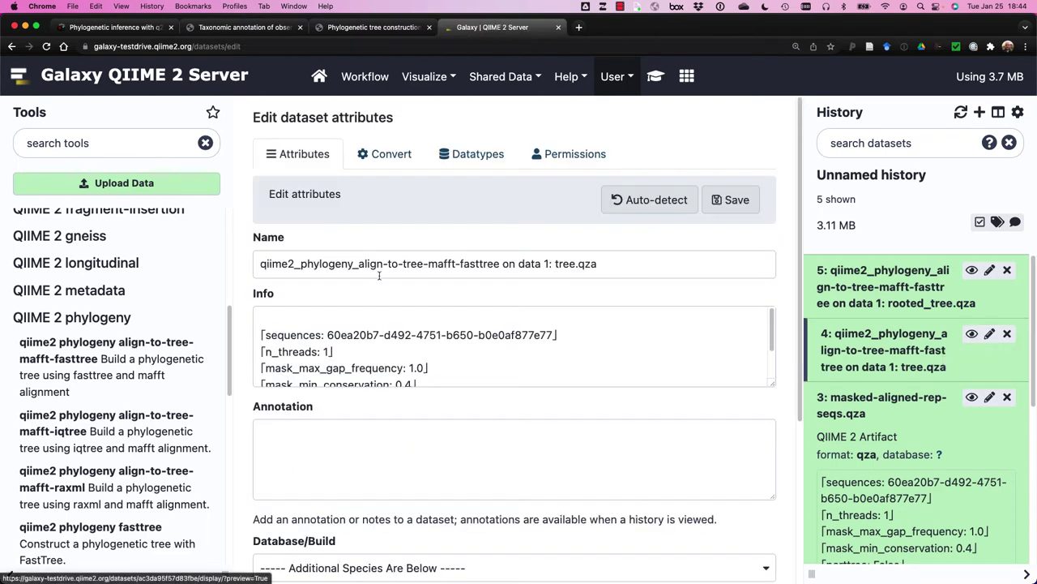
pyautogui.doubleClick(555, 263)
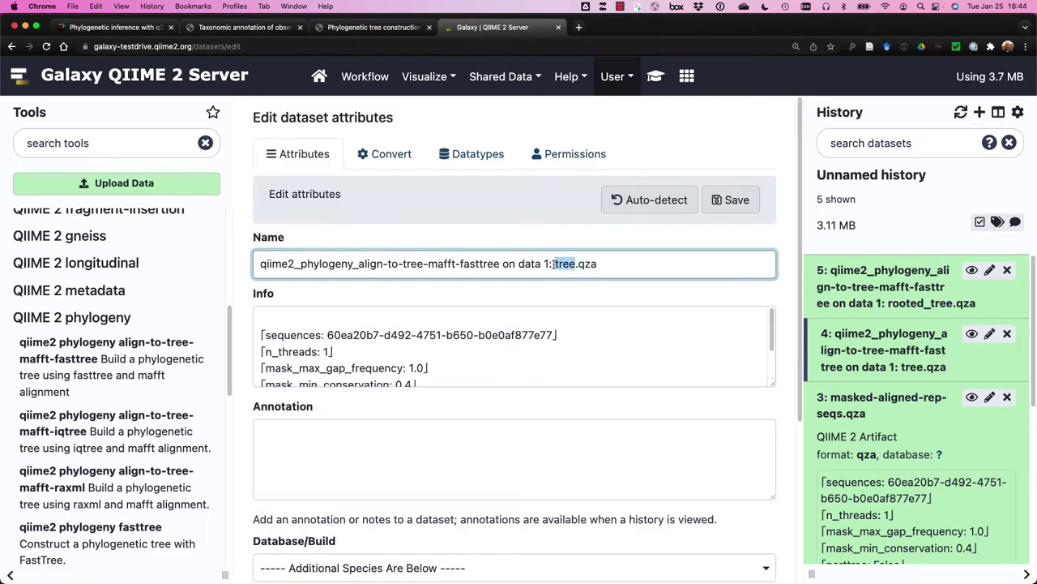
pyautogui.tripleClick(554, 263)
pyautogui.rightClick(500, 263)
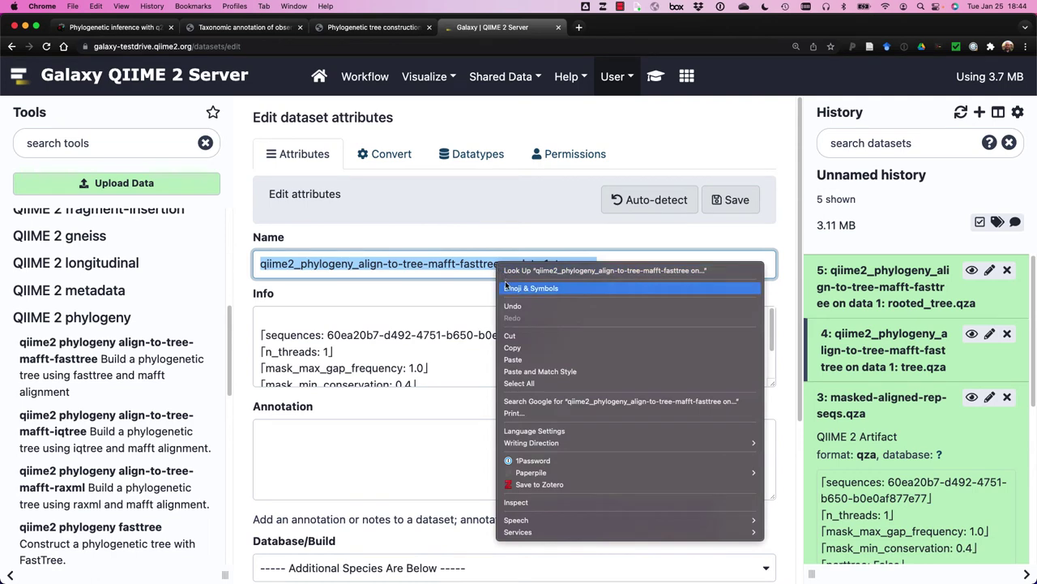
pyautogui.click(518, 359)
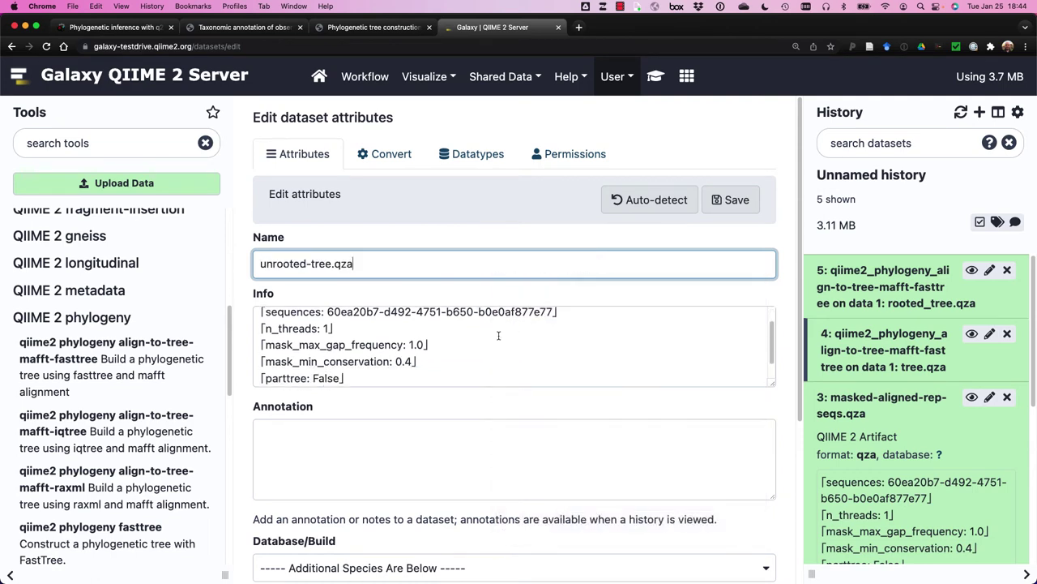
pyautogui.scroll(-1, 499, 335)
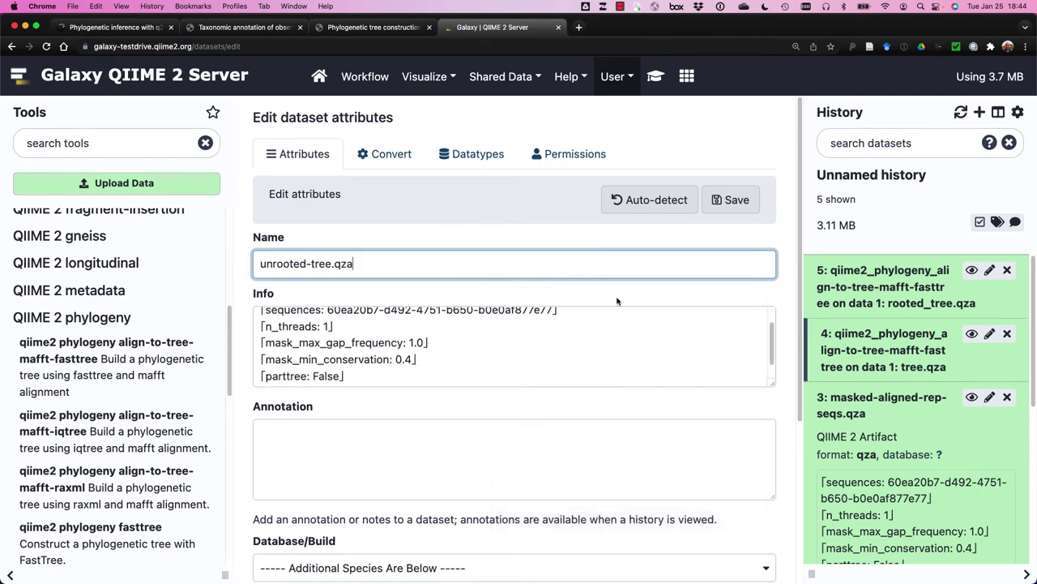
pyautogui.click(726, 200)
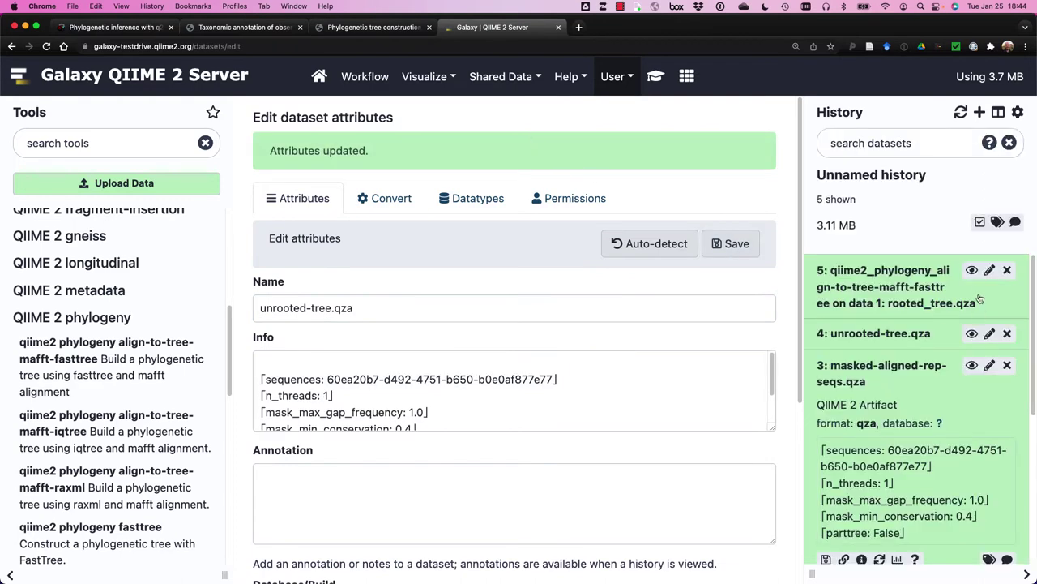
# Step: Open history item 5's editing form and copy 'rooted-tree.qza' from the tutorial
pyautogui.click(990, 270)
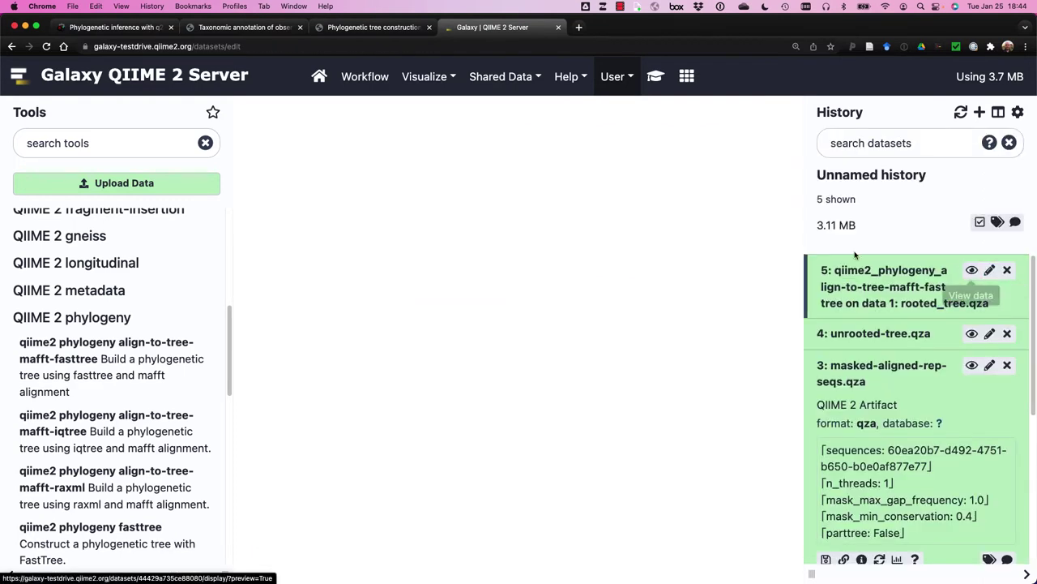
pyautogui.click(380, 30)
pyautogui.moveTo(580, 432); pyautogui.dragTo(697, 432)
pyautogui.rightClick(680, 430)
pyautogui.click(693, 447)
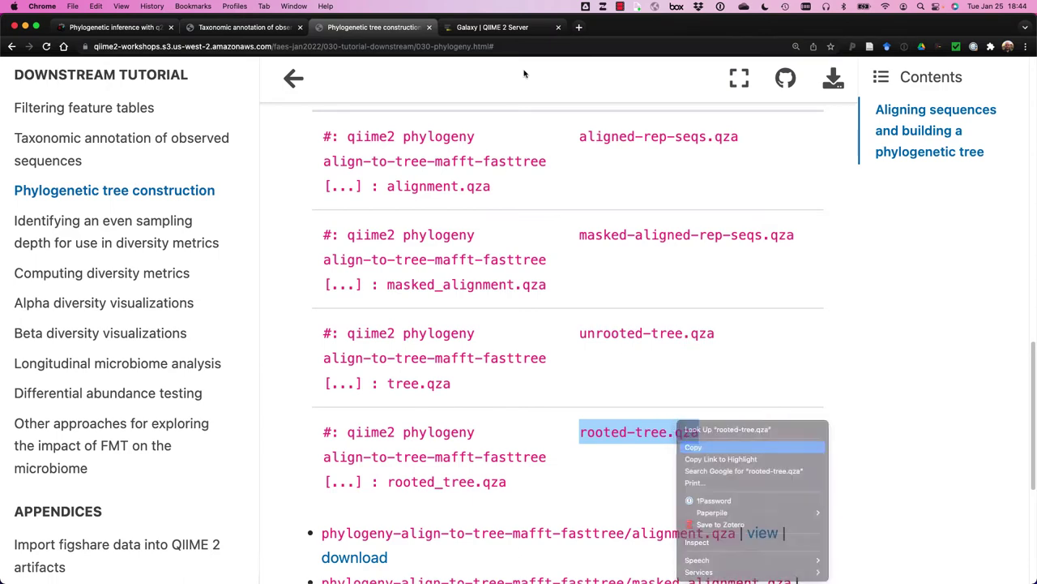
pyautogui.click(491, 27)
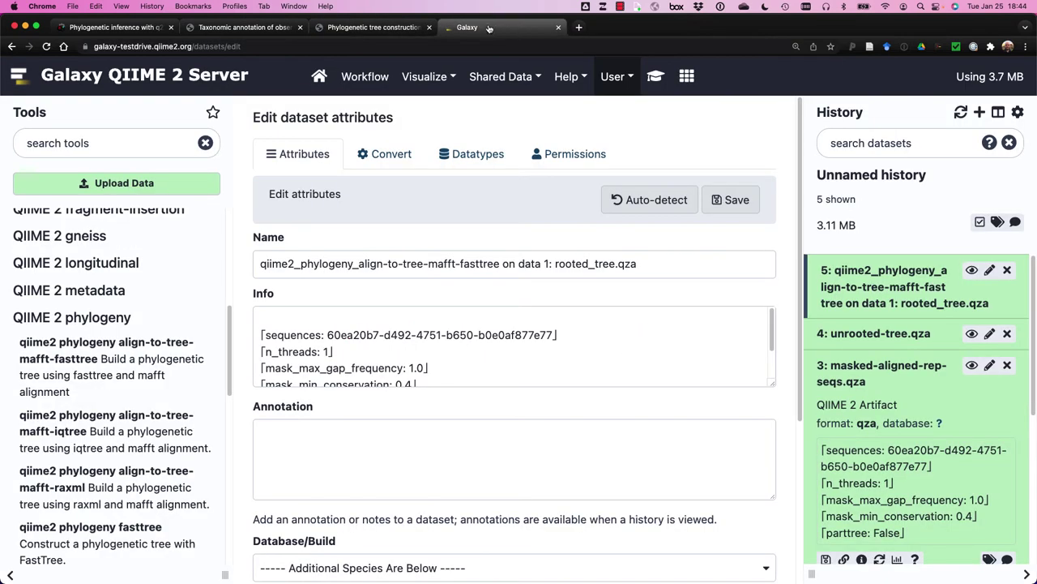
# Step: Paste rooted-tree.qza as item 5's name and save it
pyautogui.click(989, 273)
pyautogui.tripleClick(570, 267)
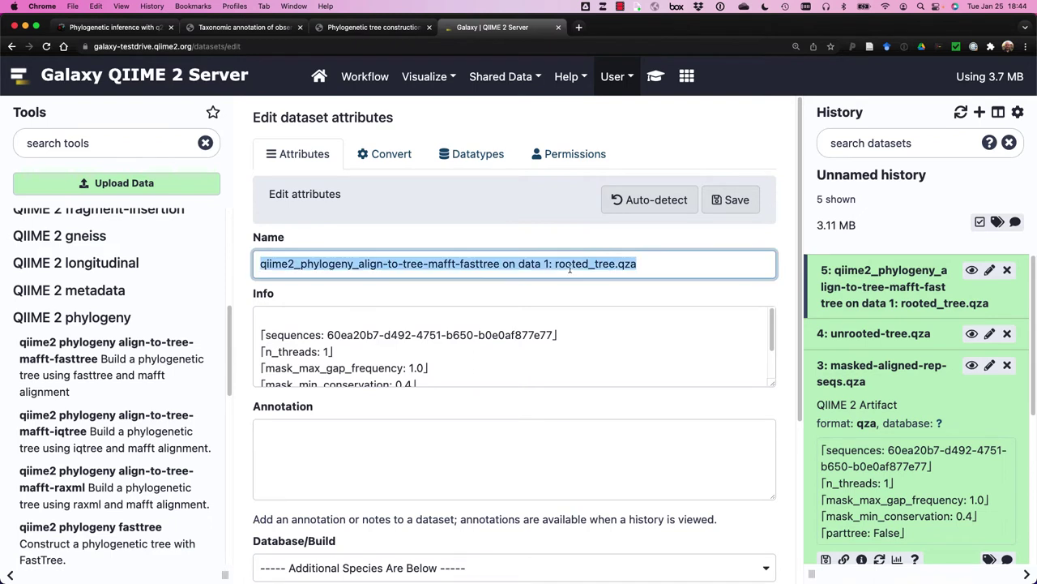
pyautogui.rightClick(555, 267)
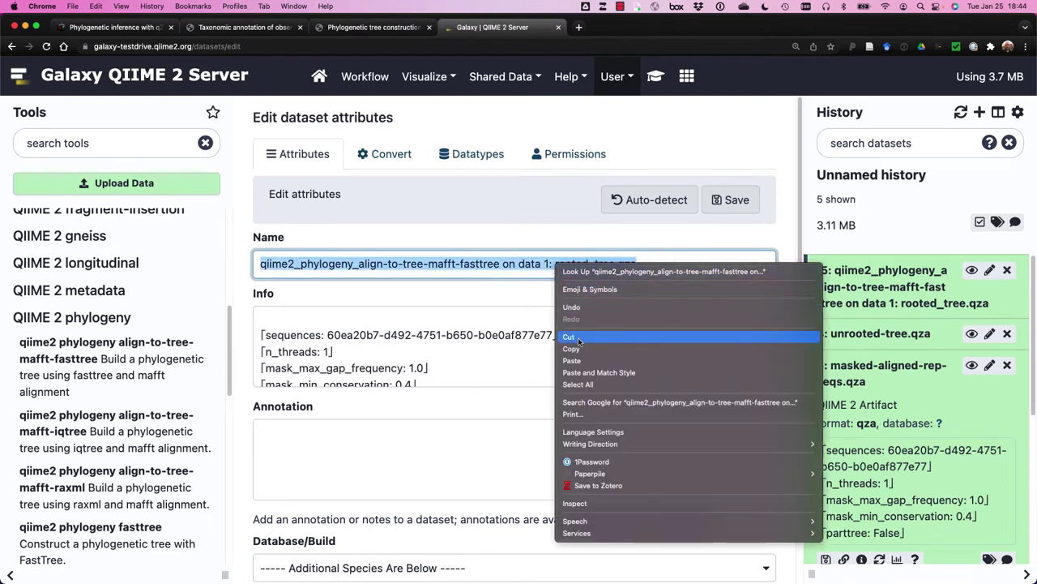
pyautogui.click(577, 358)
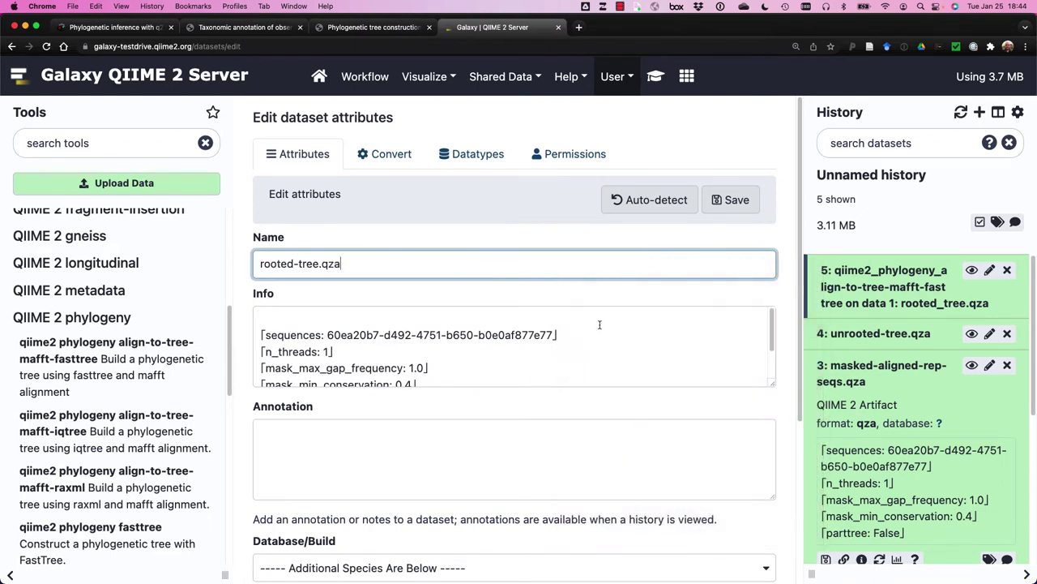
pyautogui.click(727, 199)
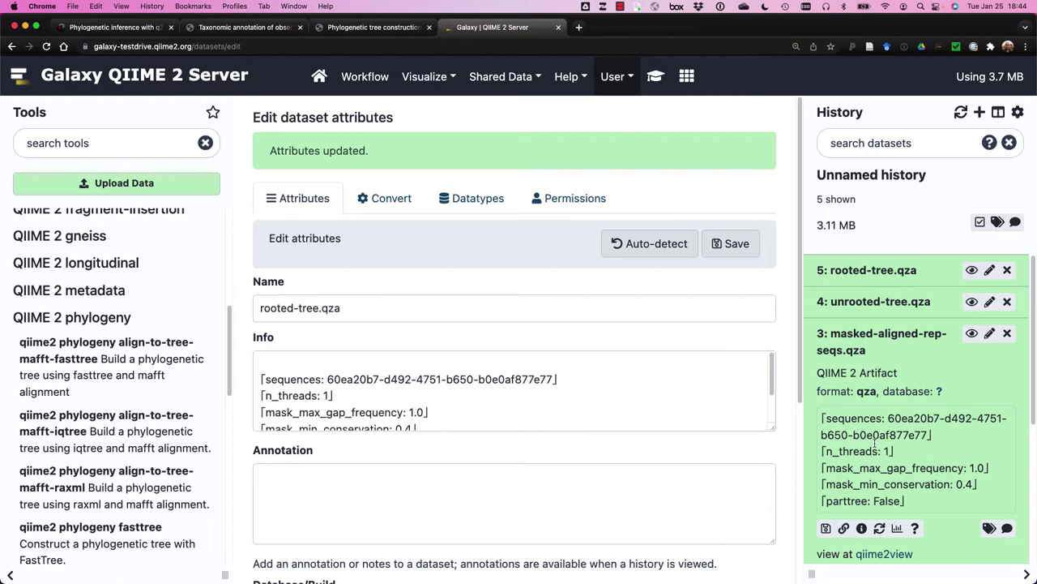
pyautogui.scroll(-3, 875, 442)
pyautogui.scroll(3, 891, 406)
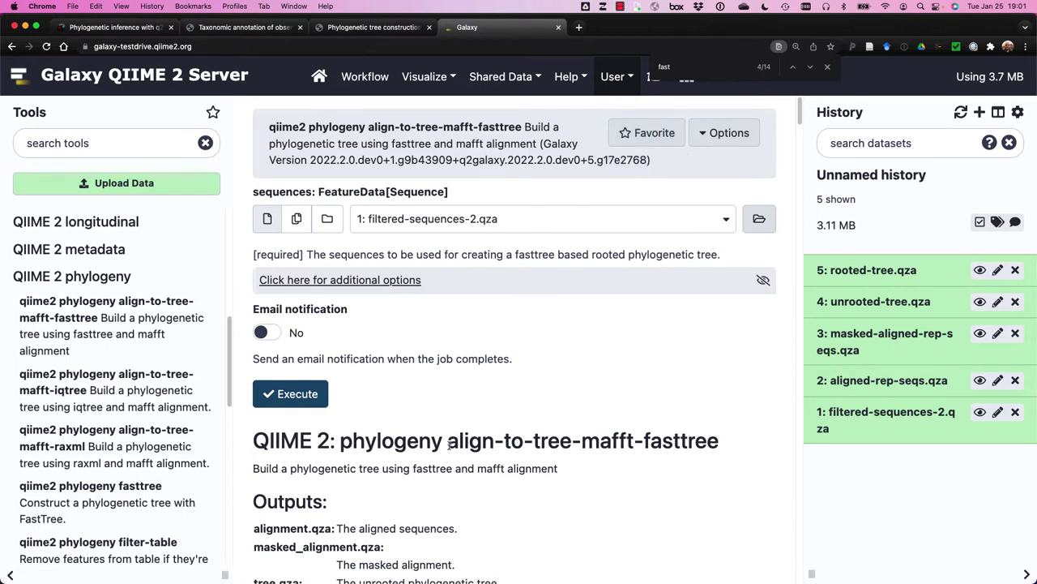
# Step: Compare the align-to-tree-mafft-fasttree, -raxml and -iqtree tool forms
pyautogui.moveTo(453, 444); pyautogui.dragTo(718, 442)
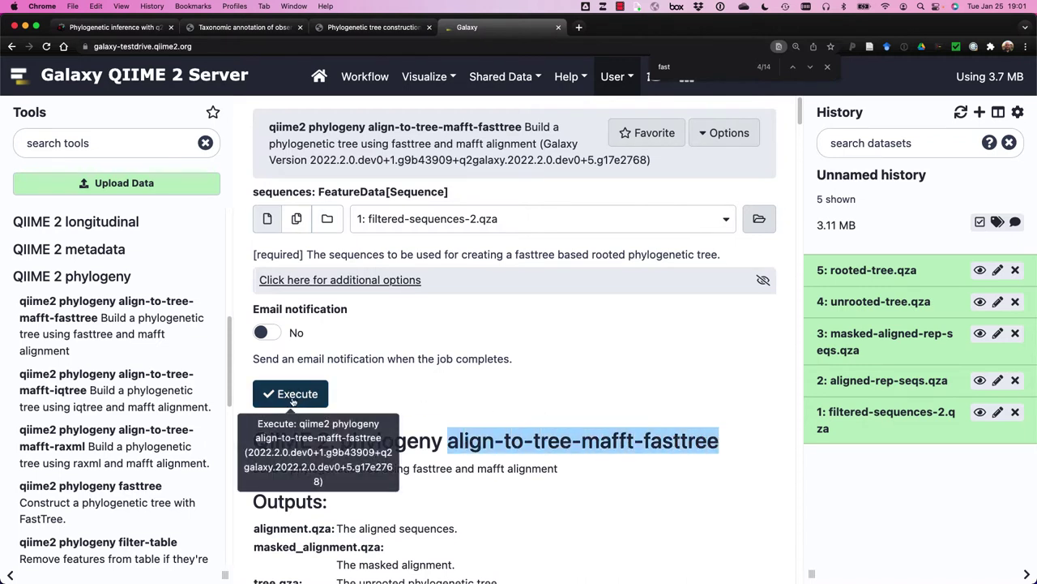
pyautogui.click(147, 433)
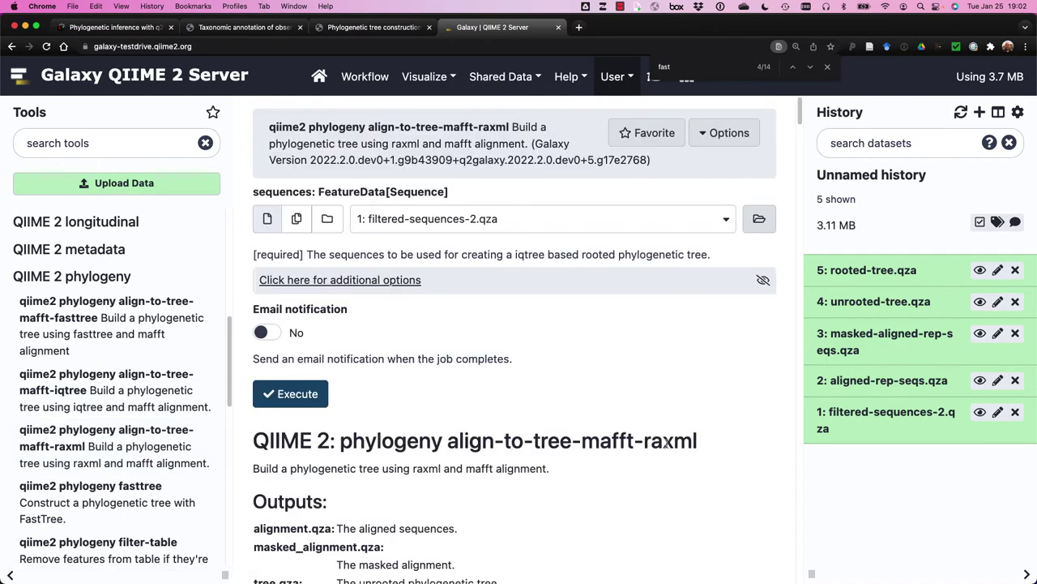
pyautogui.doubleClick(646, 440)
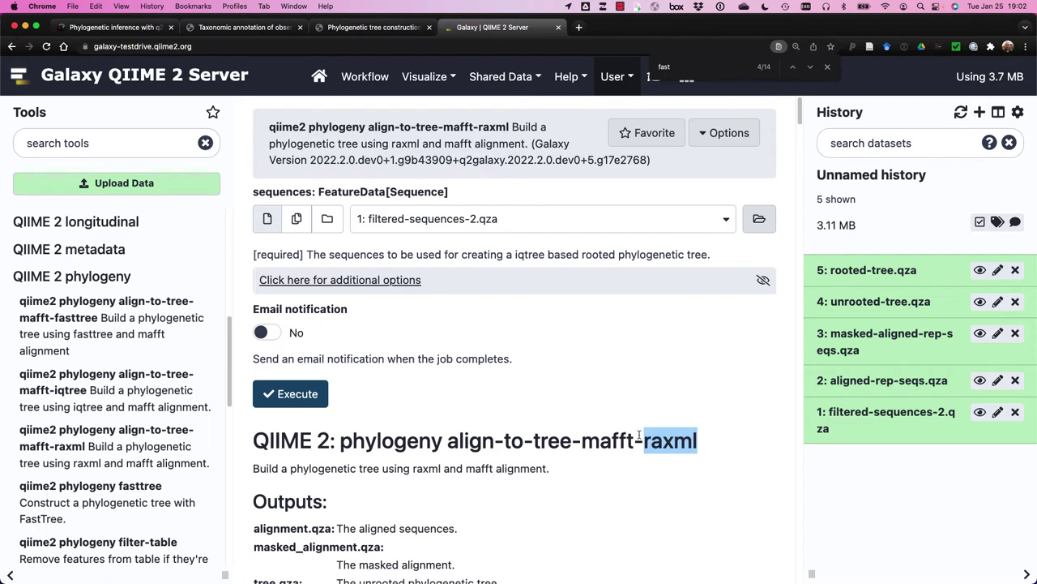
pyautogui.click(129, 390)
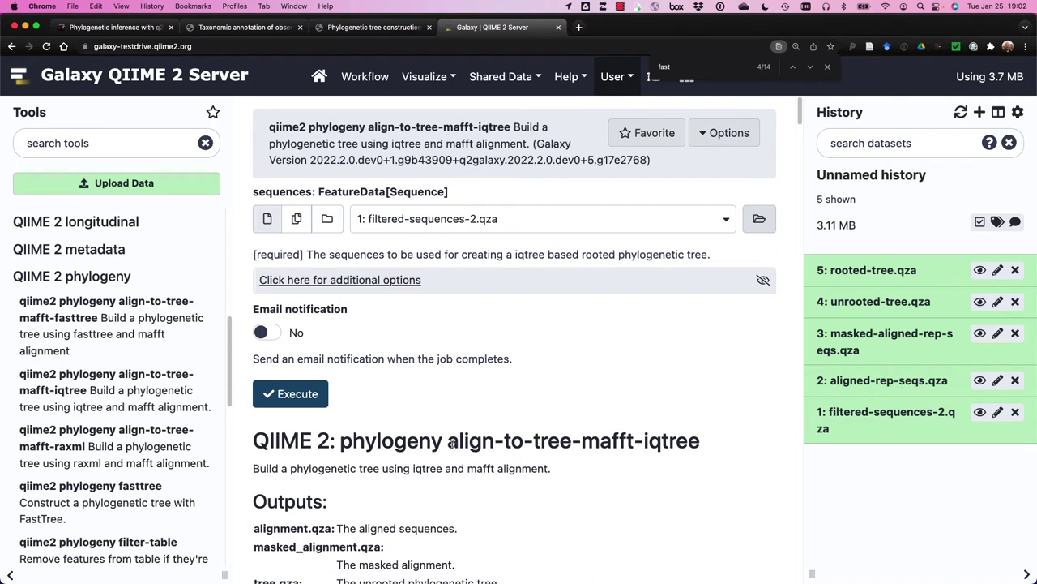
pyautogui.moveTo(643, 442); pyautogui.dragTo(688, 441)
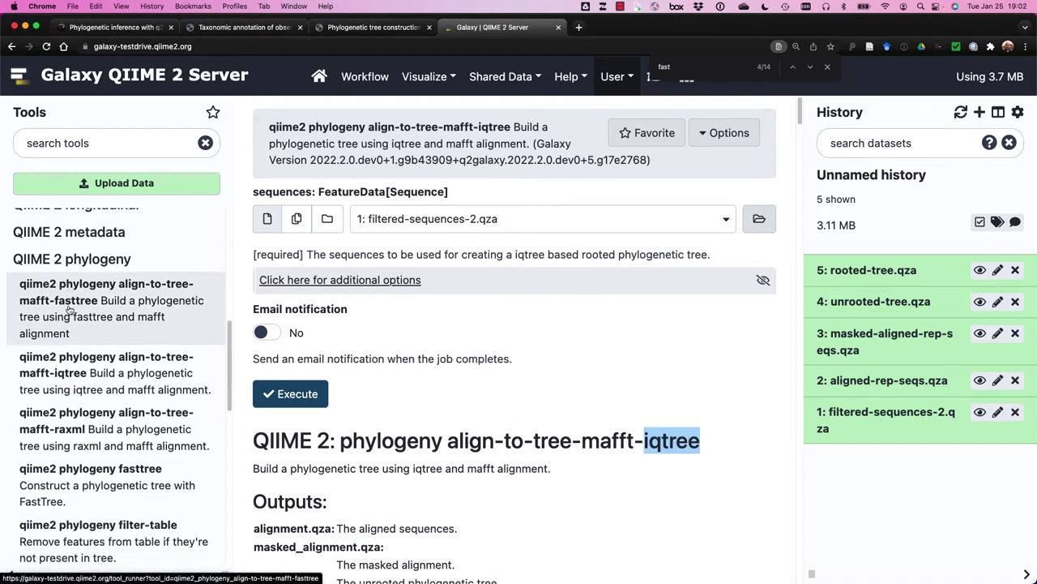
# Step: Open phylogeny raxml, then the phylogeny iqtree tool form
pyautogui.scroll(-5, 65, 305)
pyautogui.scroll(-5, 70, 308)
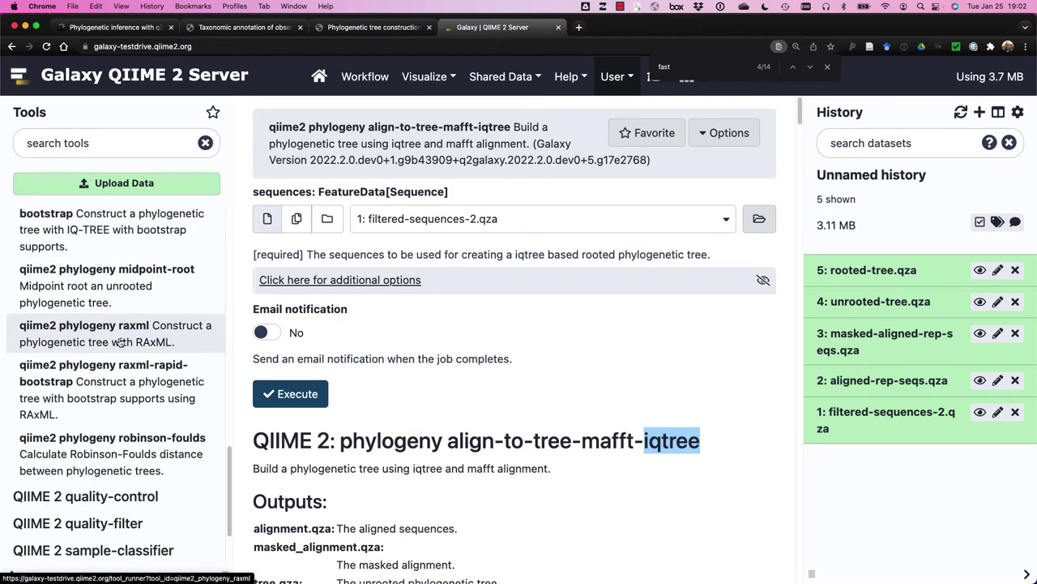
pyautogui.click(120, 342)
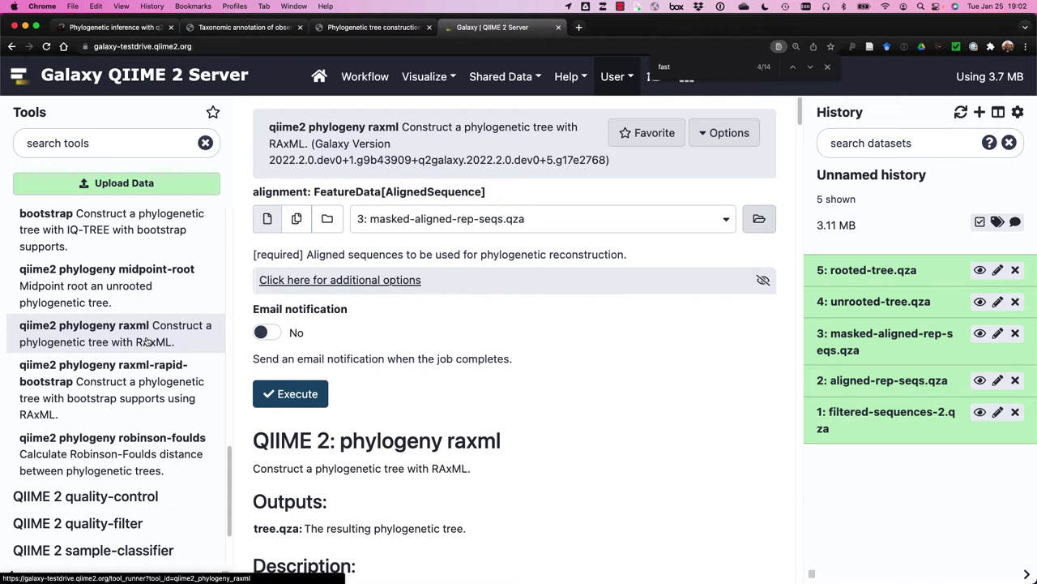
pyautogui.scroll(3, 149, 341)
pyautogui.scroll(1, 146, 340)
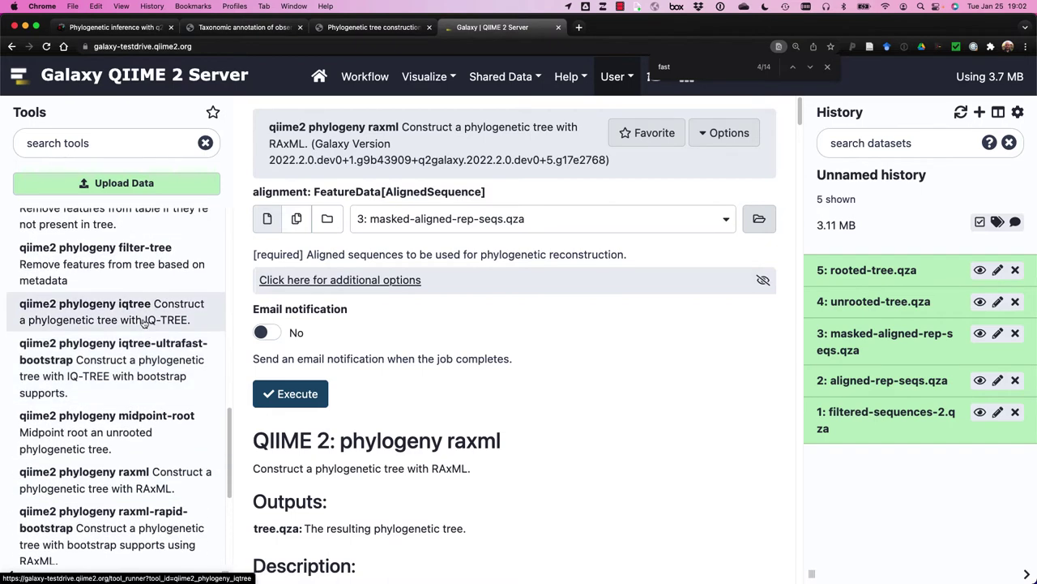
pyautogui.click(144, 321)
pyautogui.scroll(4, 144, 320)
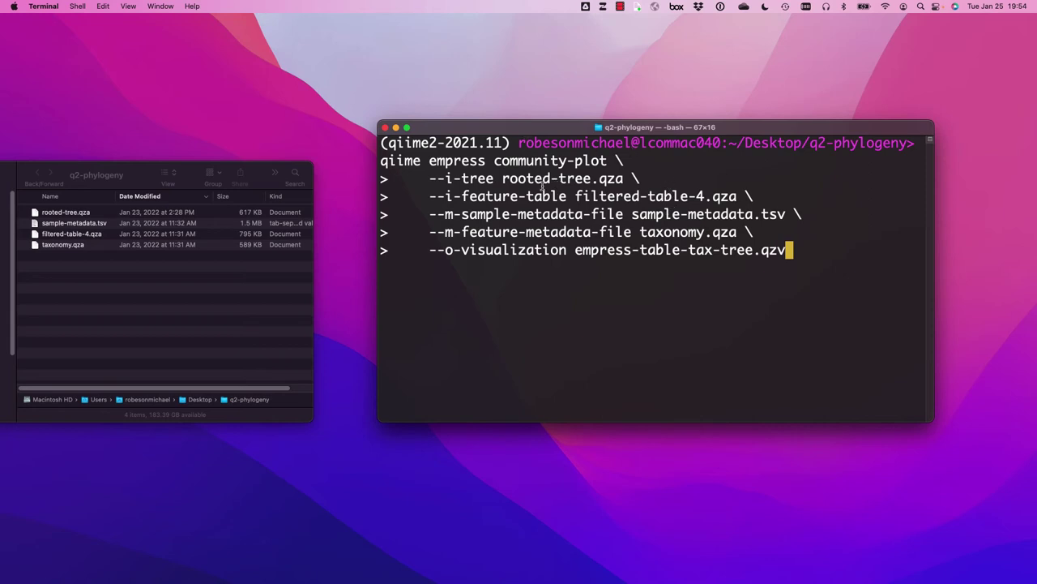
# Step: Review rooted-tree.qza, filtered-table-4.qza, sample-metadata.tsv and taxonomy.qza inputs, then run empress community-plot
pyautogui.moveTo(502, 180); pyautogui.dragTo(744, 196)
pyautogui.click(575, 195)
pyautogui.click(737, 198)
pyautogui.moveTo(635, 215); pyautogui.dragTo(785, 215)
pyautogui.click(658, 232)
pyautogui.moveTo(639, 233); pyautogui.dragTo(738, 232)
pyautogui.click(658, 232)
pyautogui.moveTo(576, 251); pyautogui.dragTo(753, 256)
pyautogui.click(719, 262)
pyautogui.press('Return')
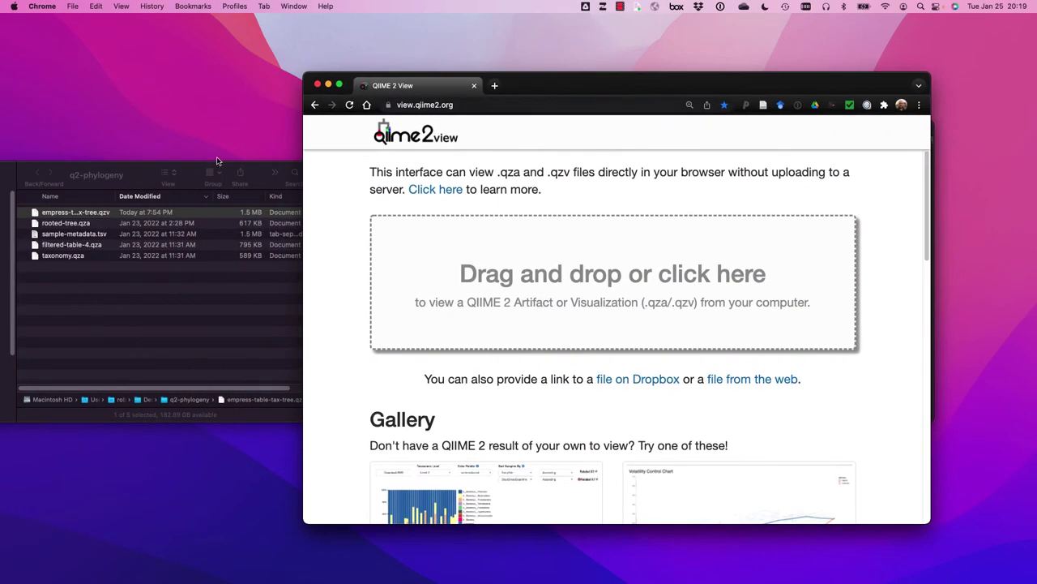
# Step: Drop empress-table-tax-tree.qzv into QIIME 2 View and maximise the browser window
pyautogui.moveTo(100, 212); pyautogui.dragTo(560, 261)
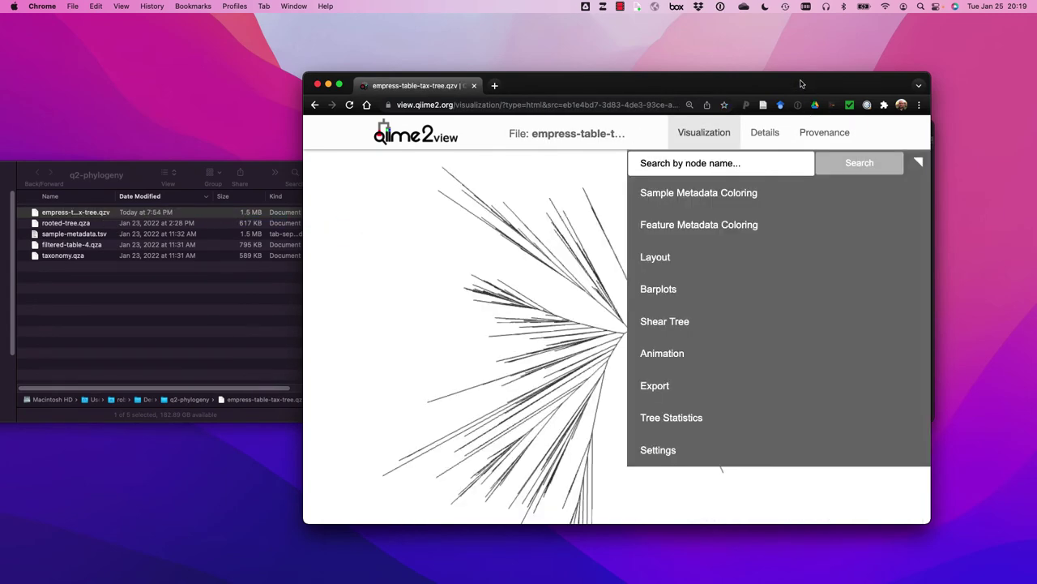
pyautogui.doubleClick(795, 79)
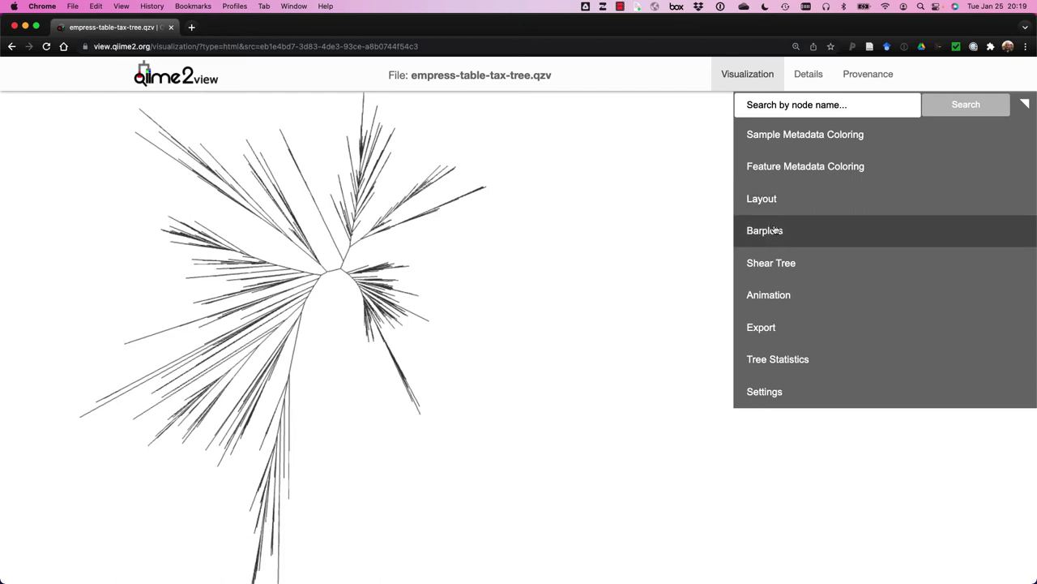
# Step: Set the tree layout to Rectangular after briefly trying Circular
pyautogui.click(772, 200)
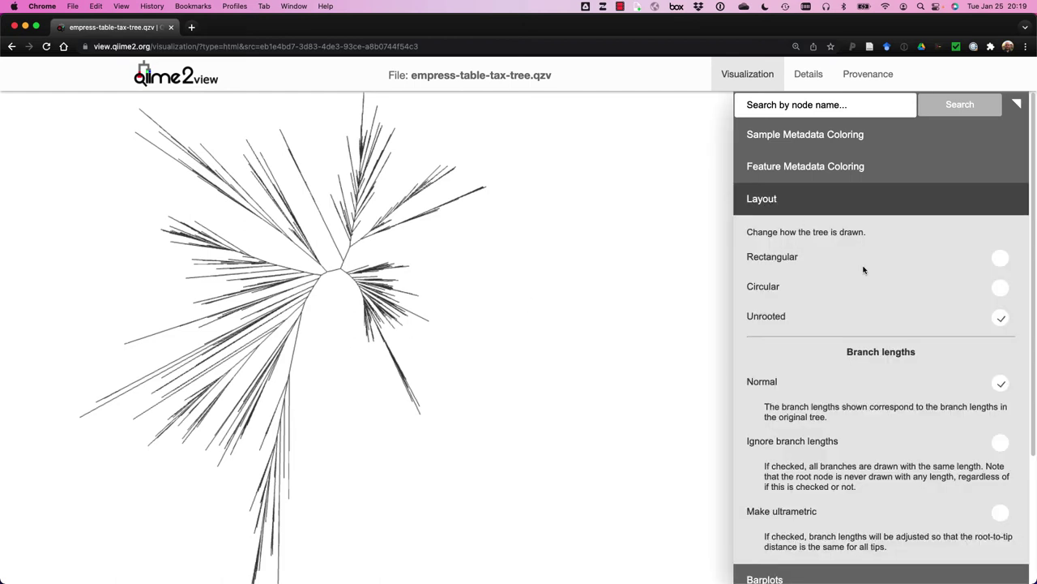
pyautogui.click(999, 260)
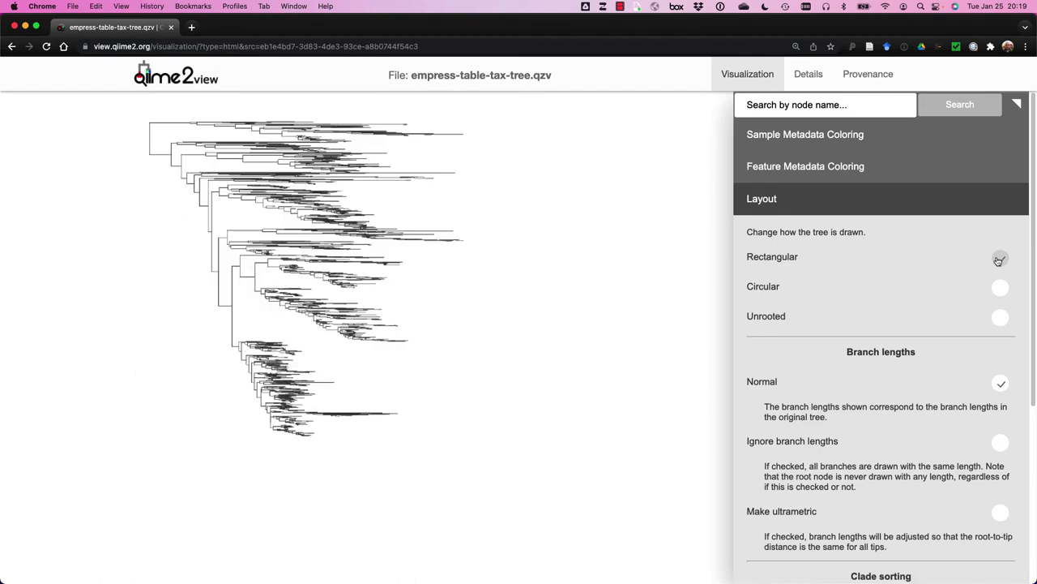
pyautogui.click(1001, 287)
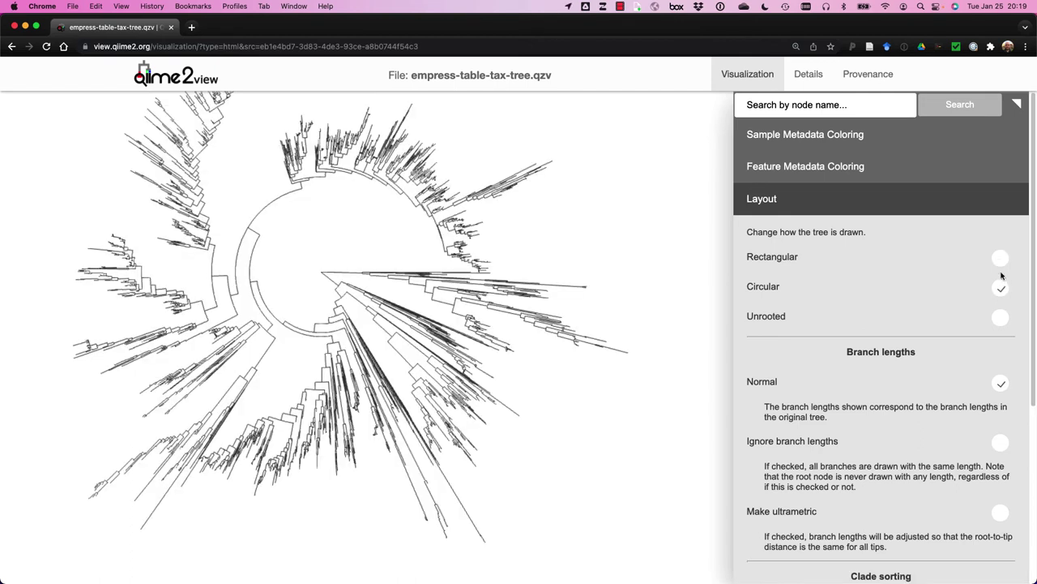
pyautogui.click(1001, 260)
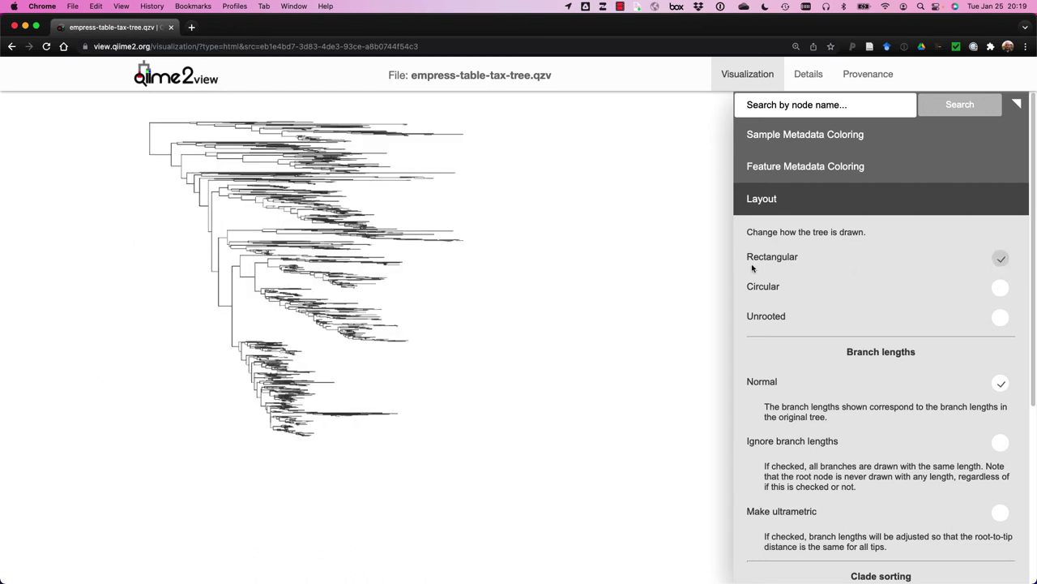
# Step: Sort the tree's clades in ascending order of tip count
pyautogui.scroll(-3, 350, 254)
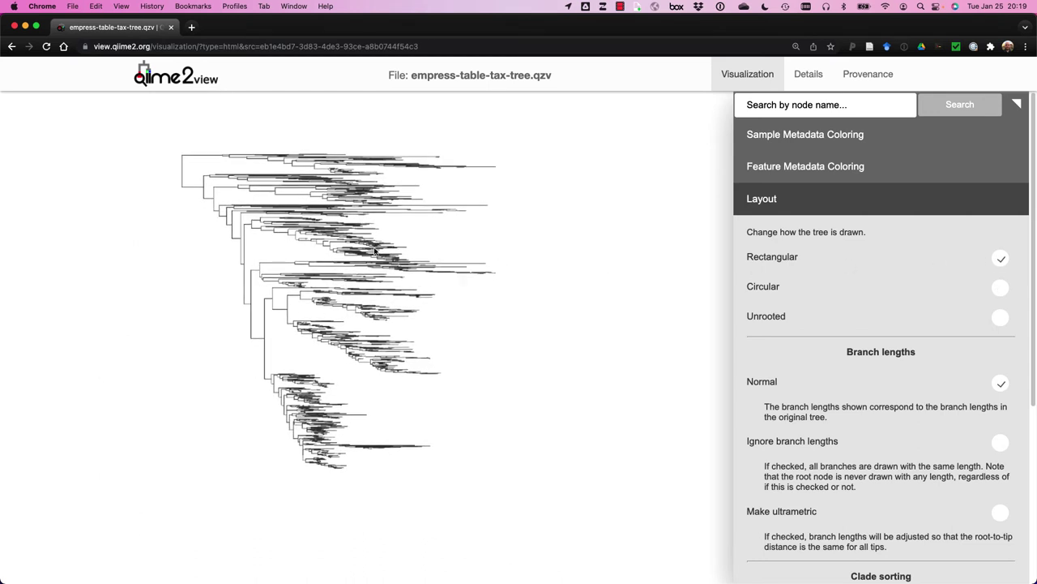
pyautogui.scroll(-5, 816, 393)
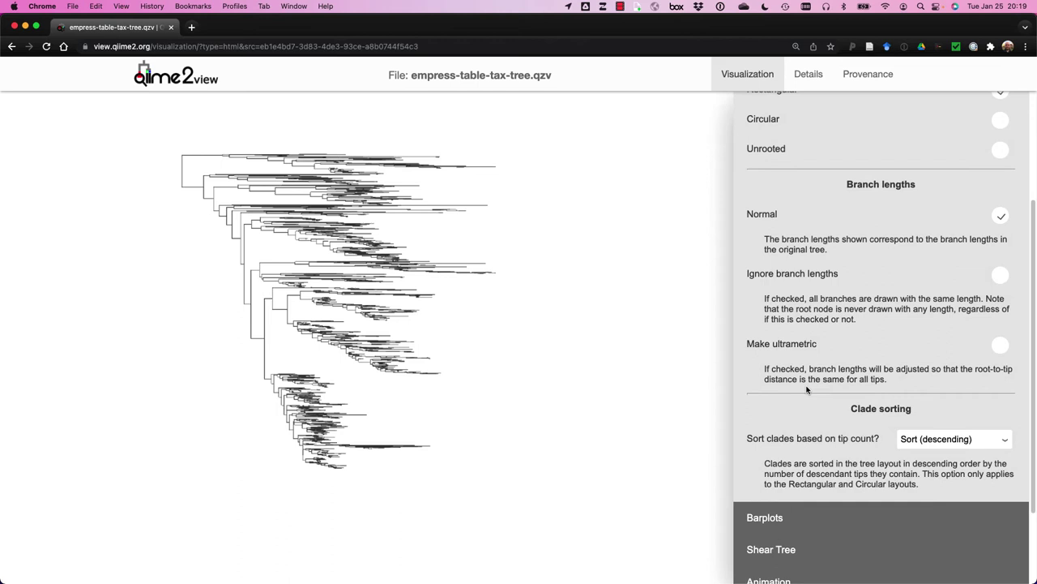
pyautogui.click(942, 410)
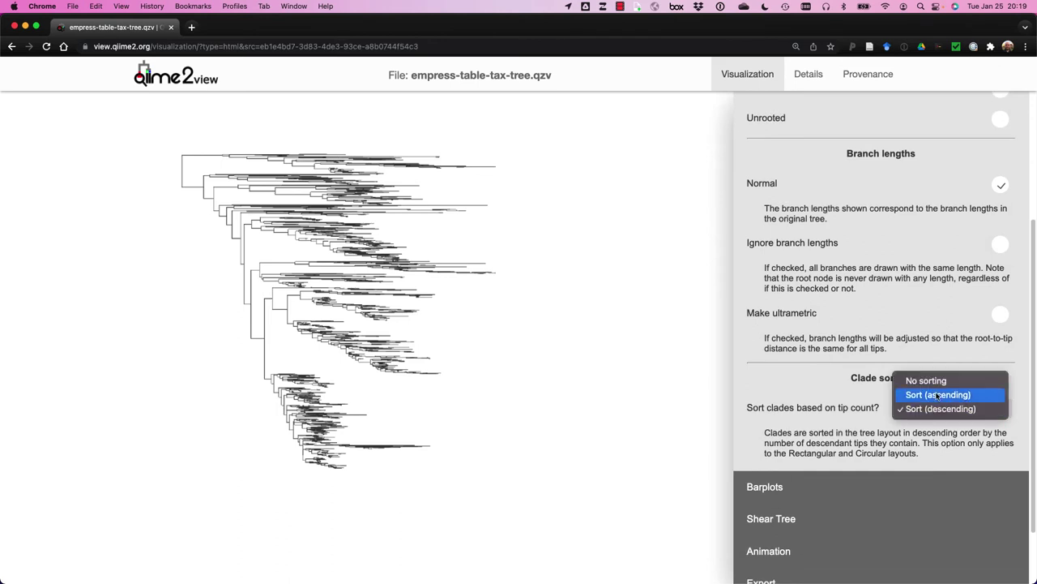
pyautogui.click(938, 395)
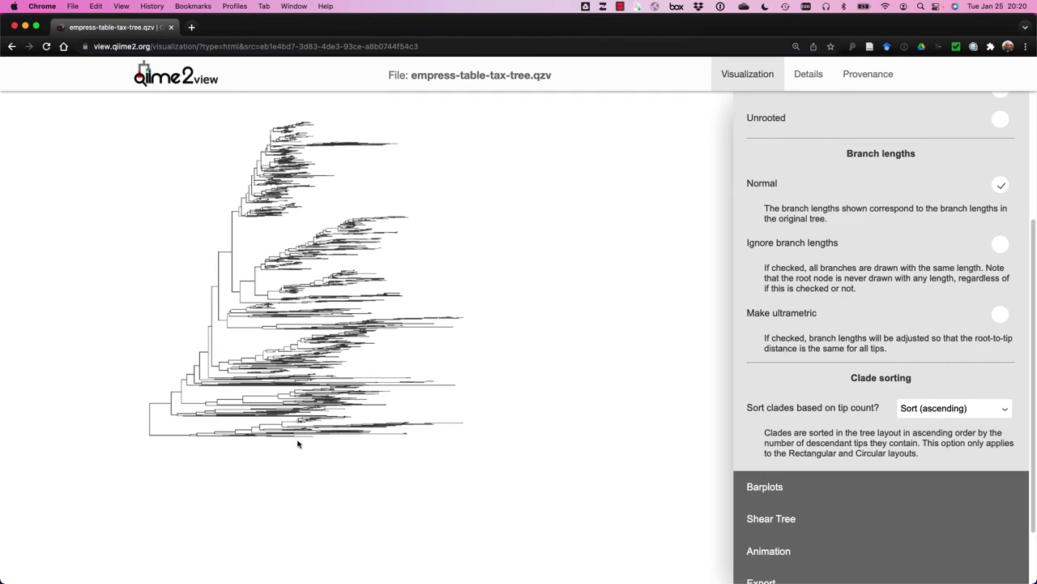
# Step: Pan the tree to reveal its lower branches and collapse the Layout section
pyautogui.scroll(5, 298, 444)
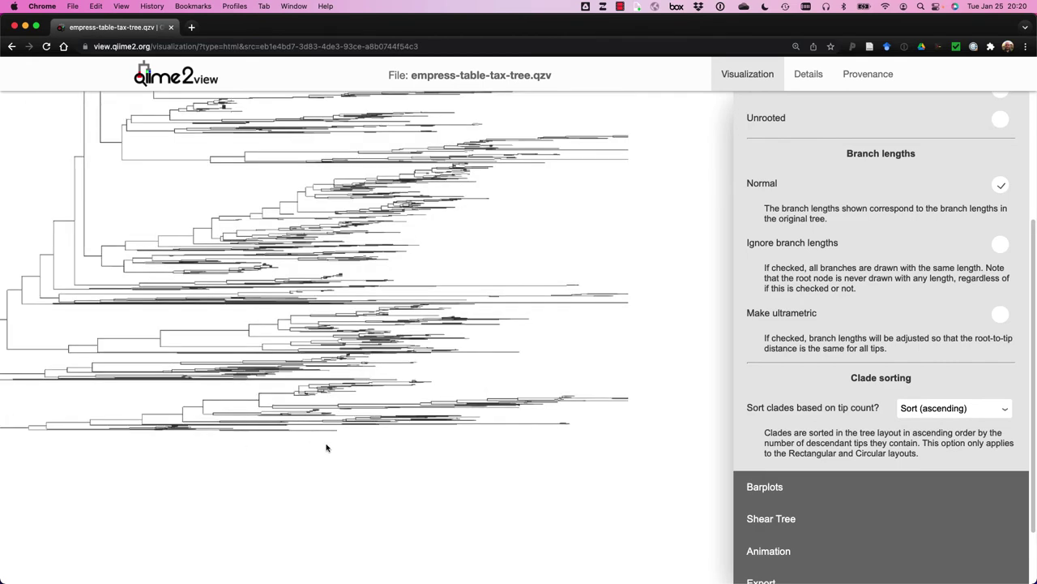
pyautogui.scroll(-5, 304, 280)
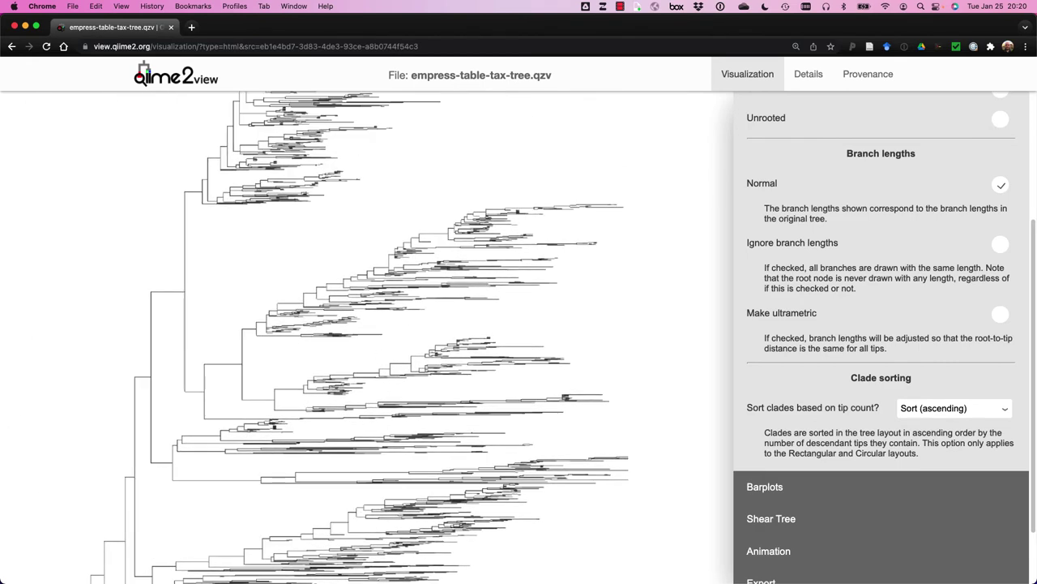
pyautogui.moveTo(365, 374); pyautogui.dragTo(332, 172)
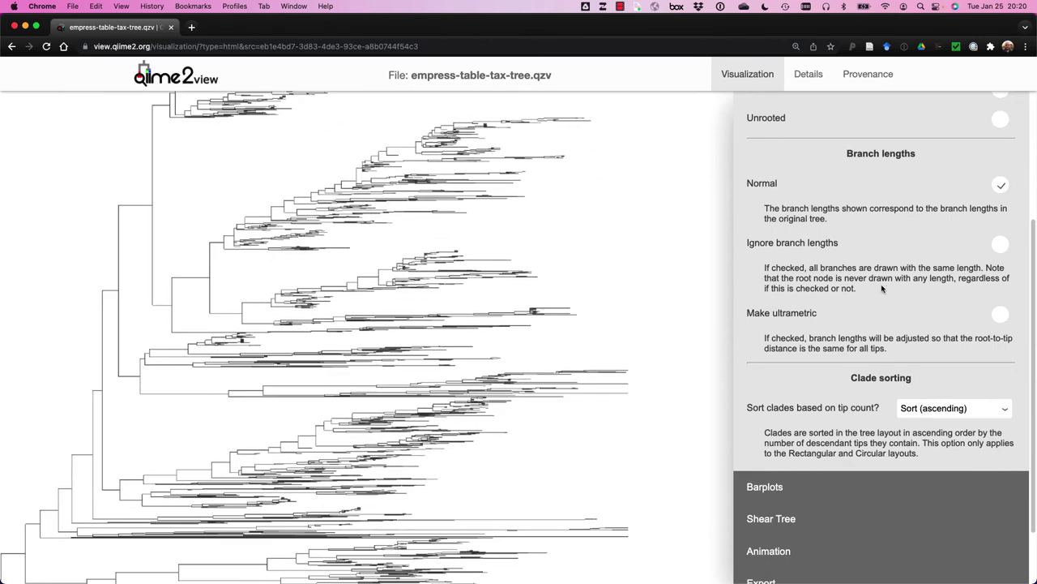
pyautogui.scroll(3, 866, 282)
pyautogui.scroll(2, 867, 282)
pyautogui.click(763, 201)
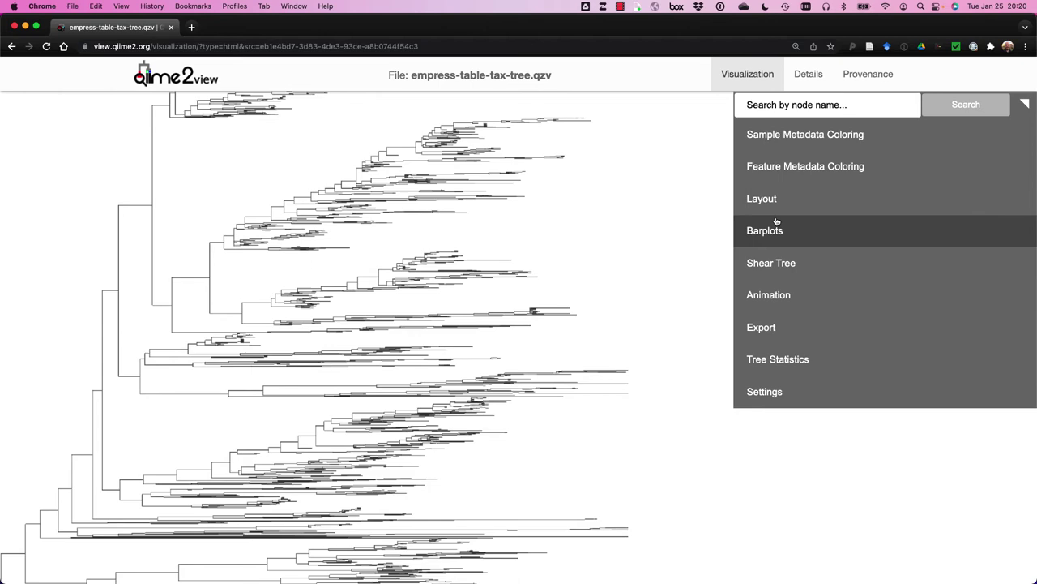
pyautogui.scroll(-5, 681, 195)
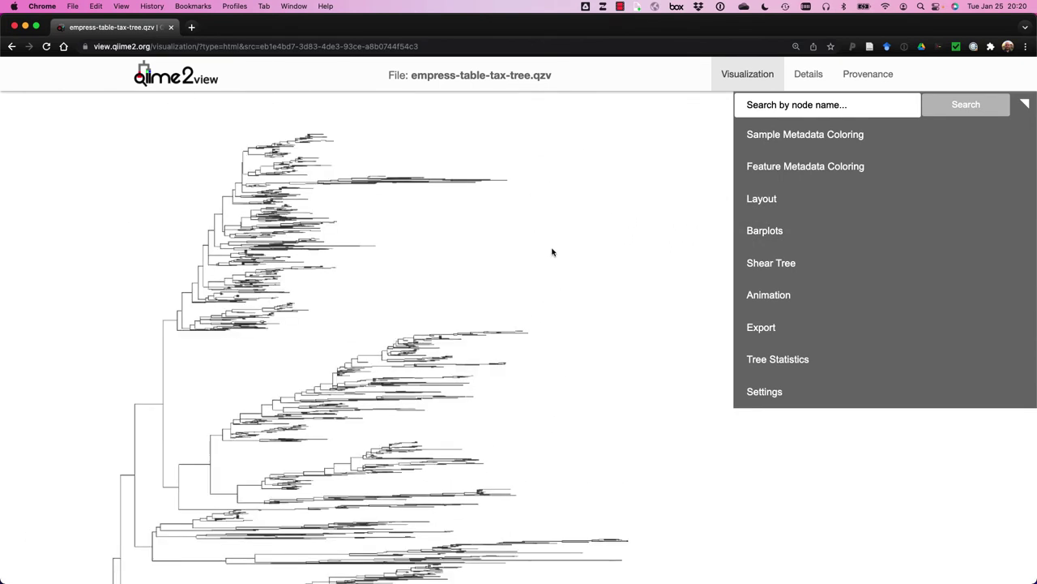
# Step: Colour tree tips by autoFmtGroup using Viridis with extra line width 4, and apply it
pyautogui.click(770, 142)
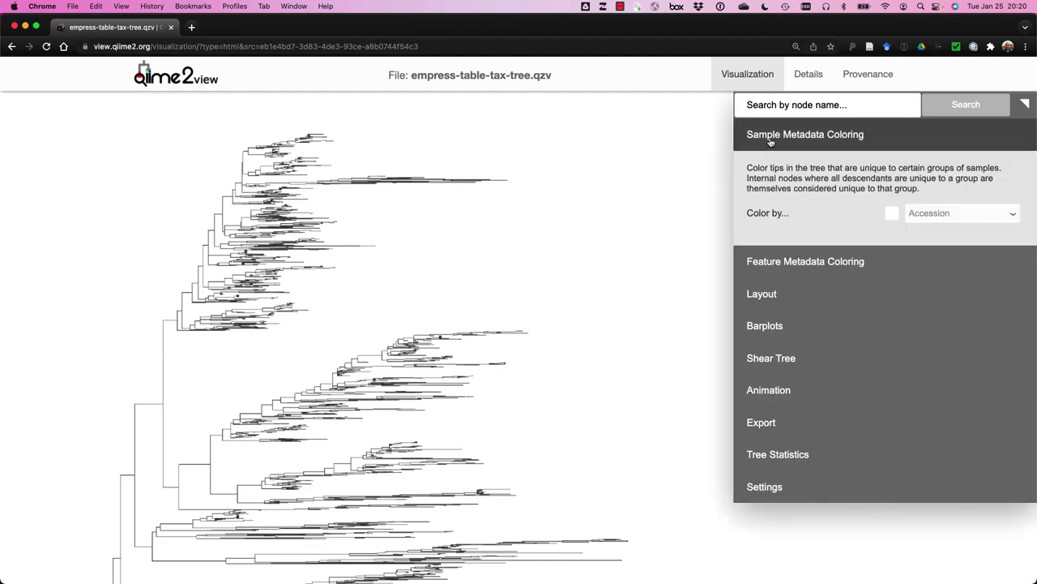
pyautogui.click(893, 216)
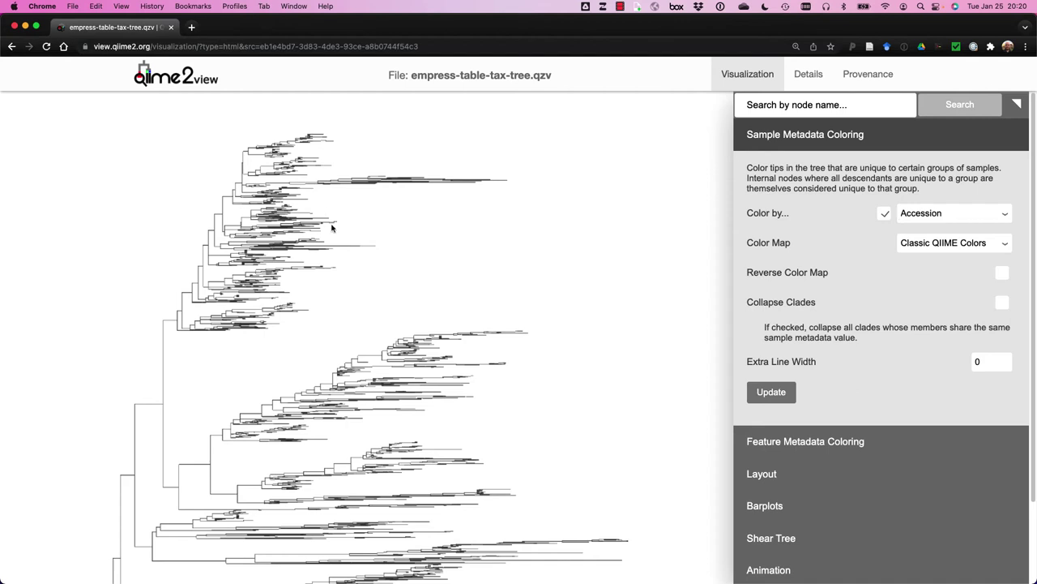
pyautogui.click(957, 252)
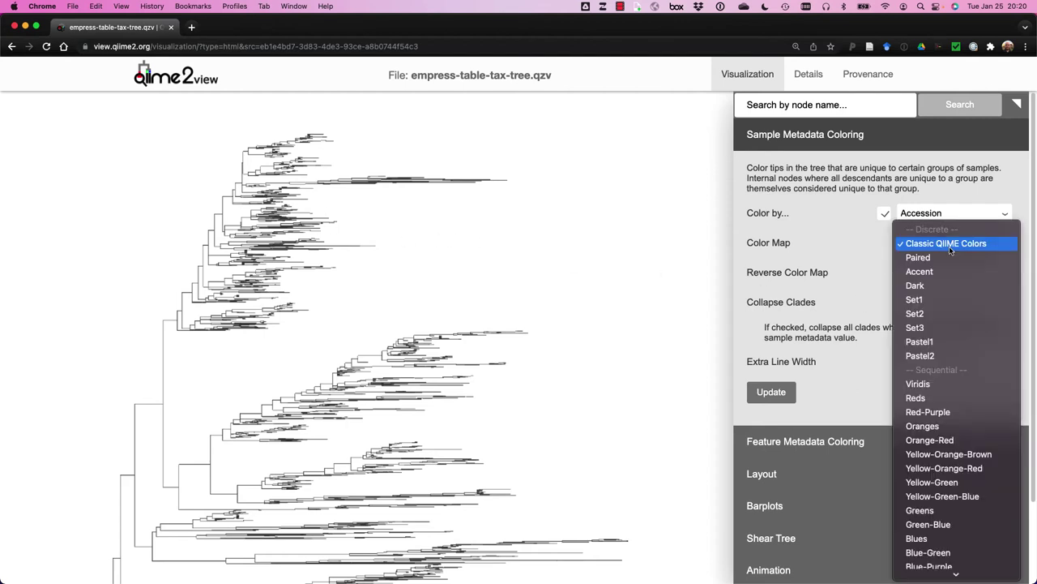
pyautogui.click(922, 383)
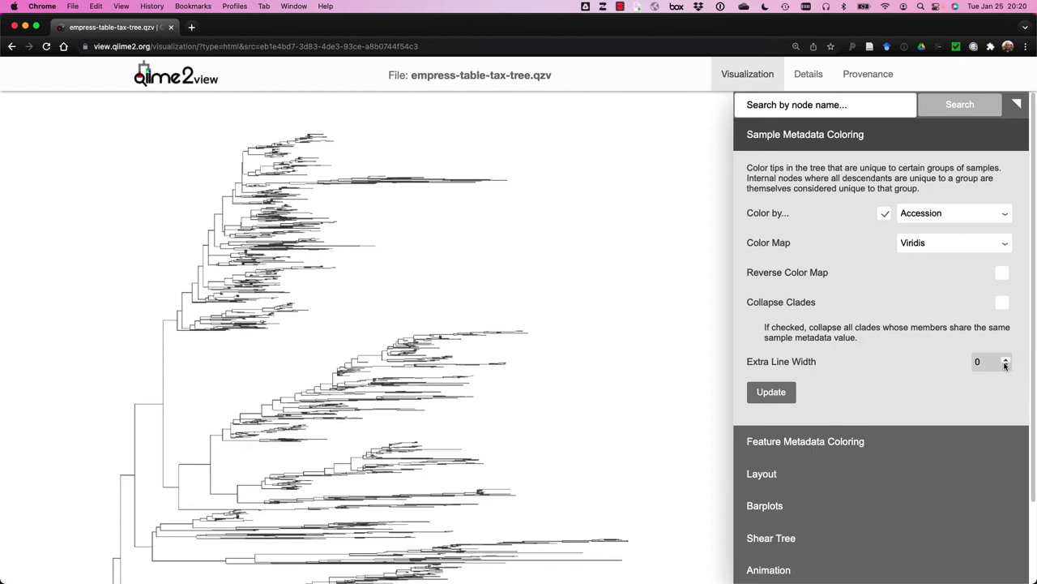
pyautogui.click(1005, 361)
pyautogui.click(1005, 361)
pyautogui.click(924, 216)
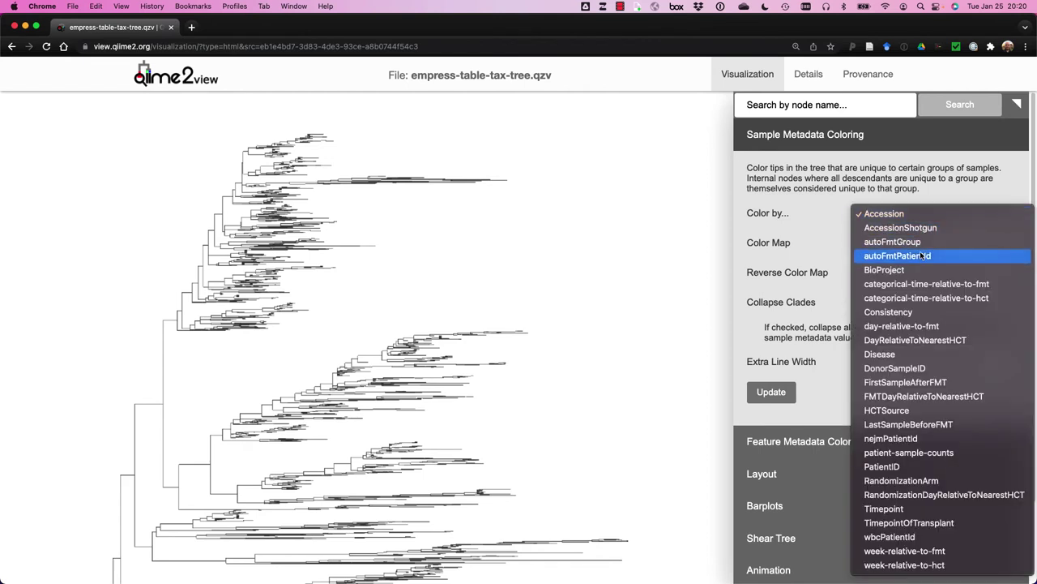
pyautogui.click(905, 243)
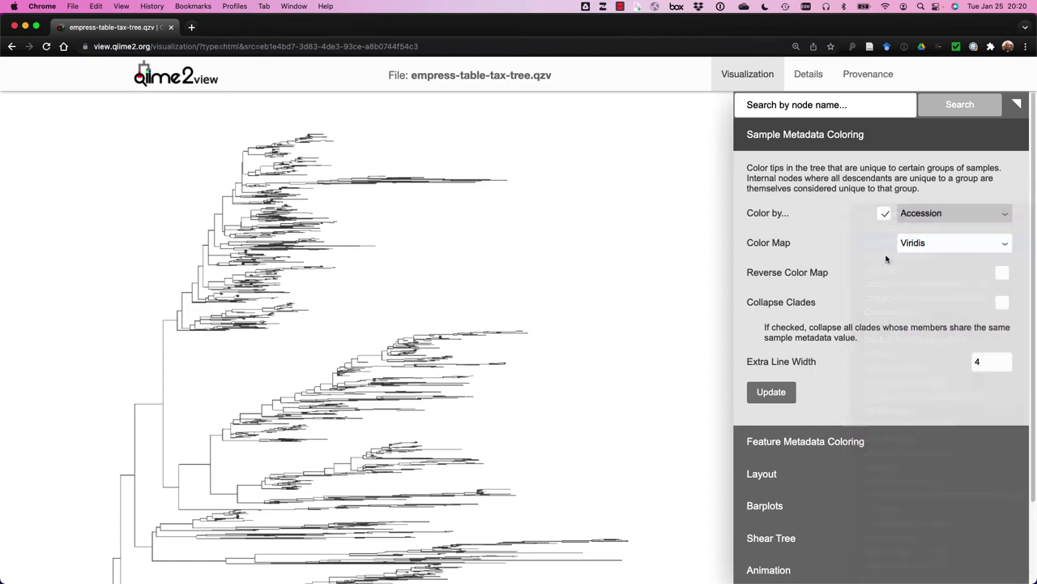
pyautogui.click(770, 393)
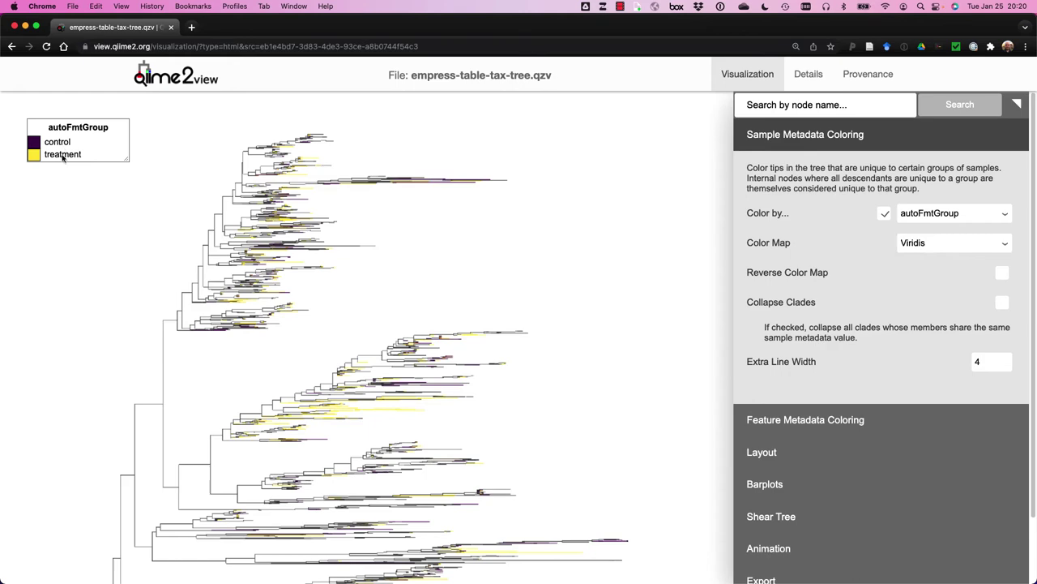
# Step: Zoom the page to 175% and pan around to inspect control versus treatment tip colours
pyautogui.press('super+equal')
pyautogui.press('super+equal')
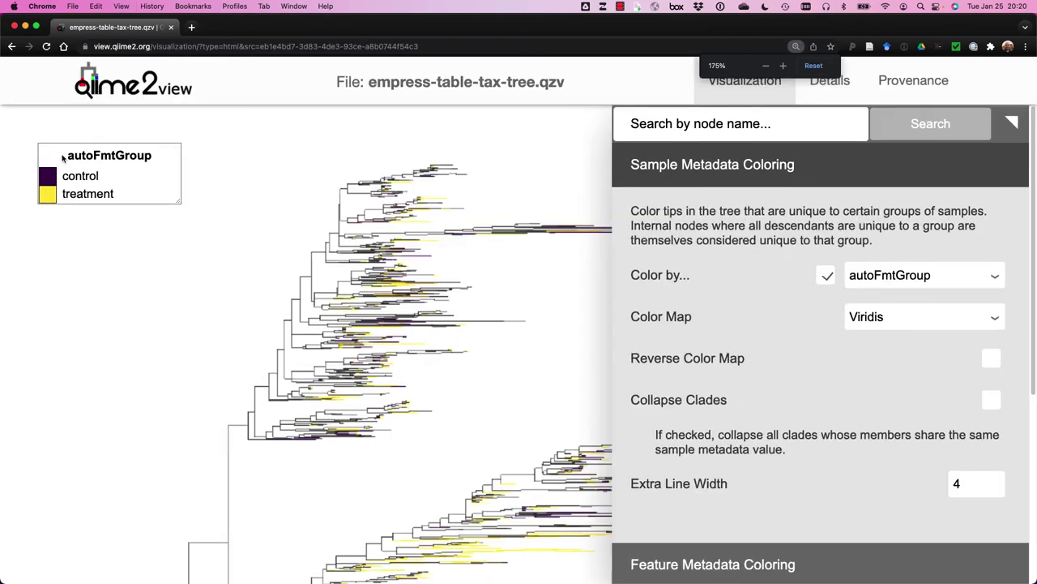
pyautogui.moveTo(485, 283); pyautogui.dragTo(337, 304)
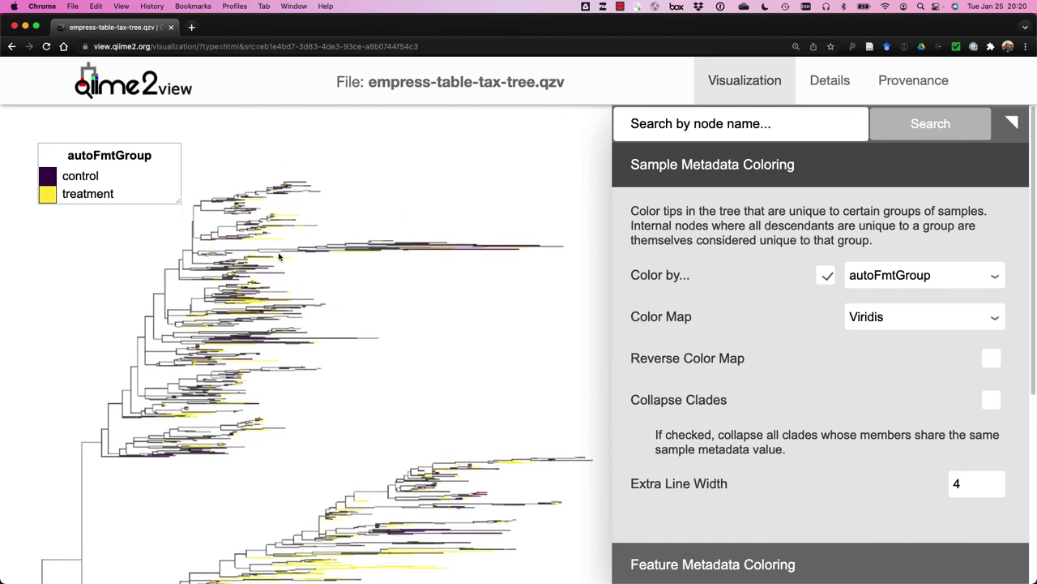
pyautogui.scroll(8, 279, 257)
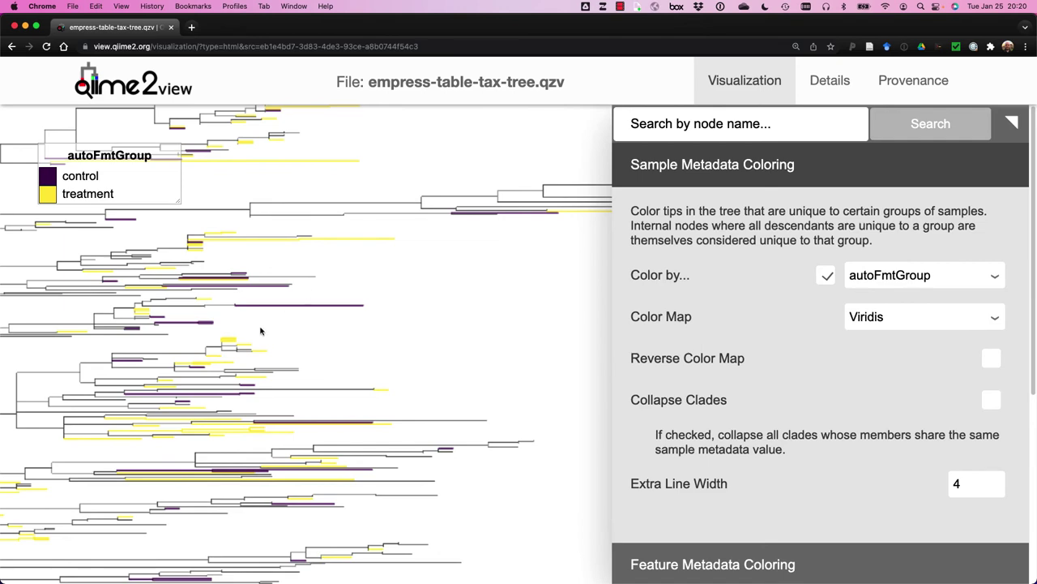
pyautogui.moveTo(323, 242); pyautogui.dragTo(335, 355)
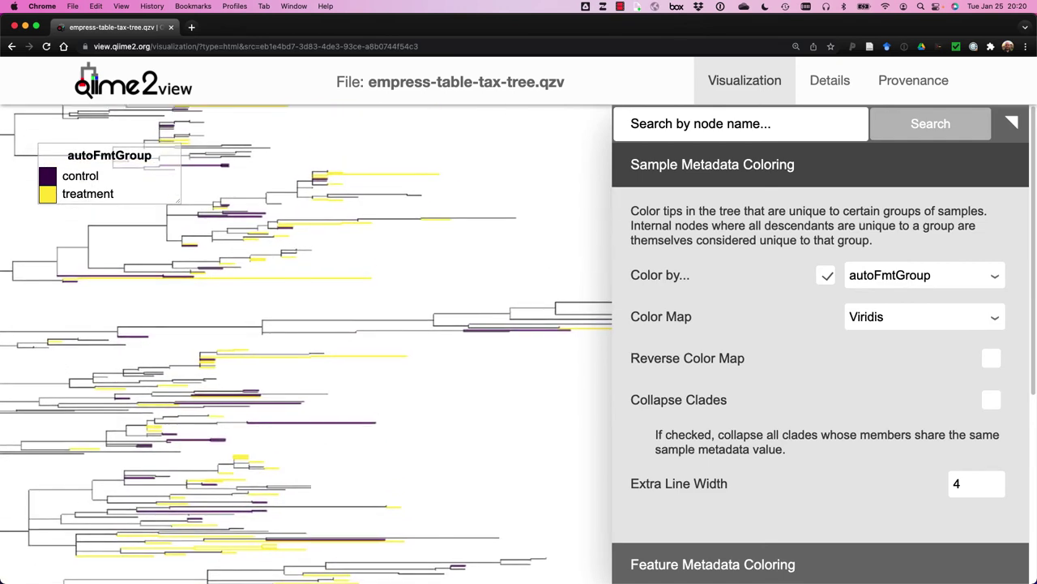
pyautogui.moveTo(355, 215); pyautogui.dragTo(364, 253)
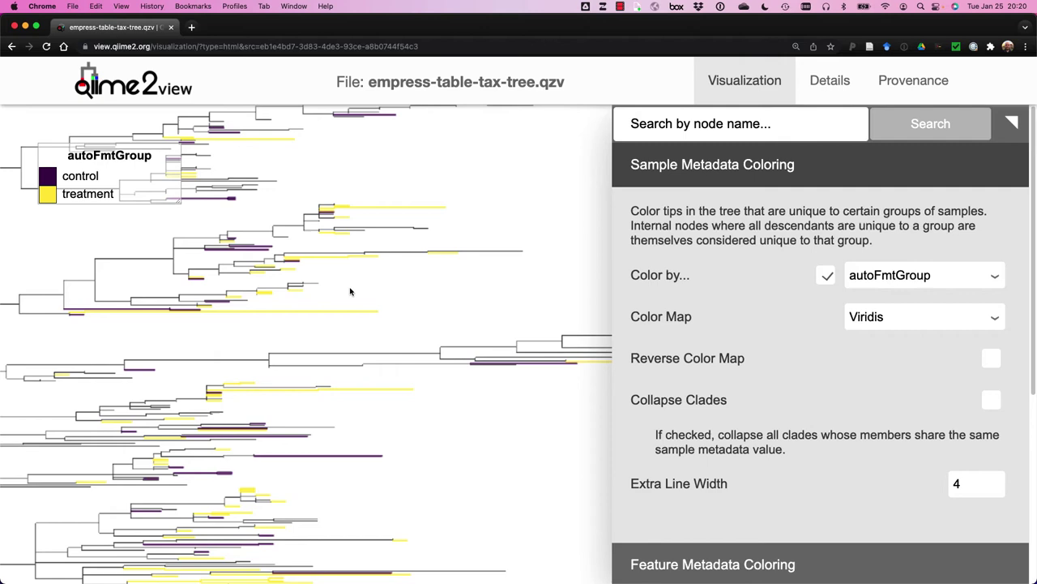
pyautogui.scroll(-5, 350, 292)
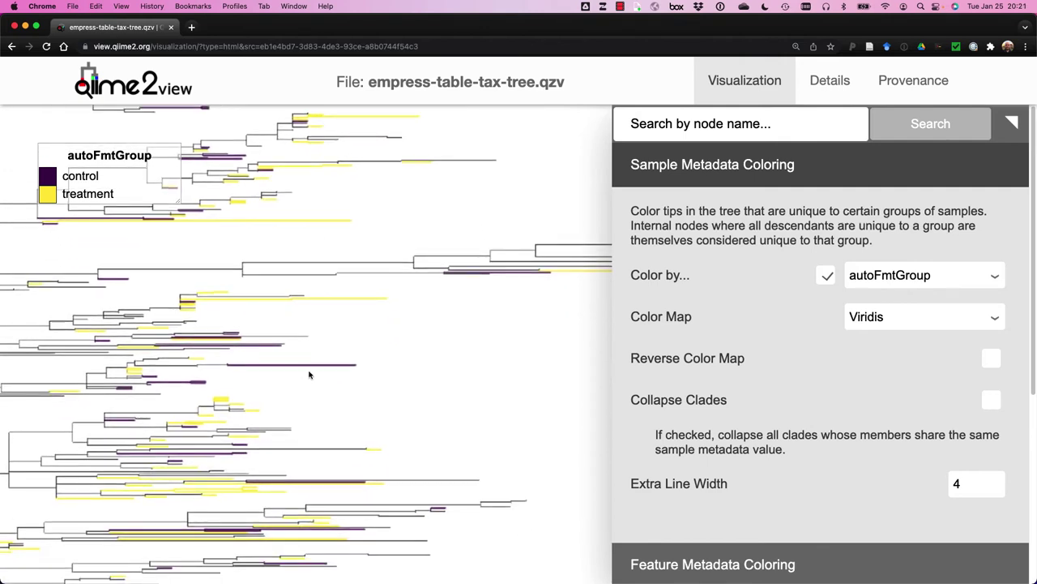
pyautogui.moveTo(309, 380); pyautogui.dragTo(308, 348)
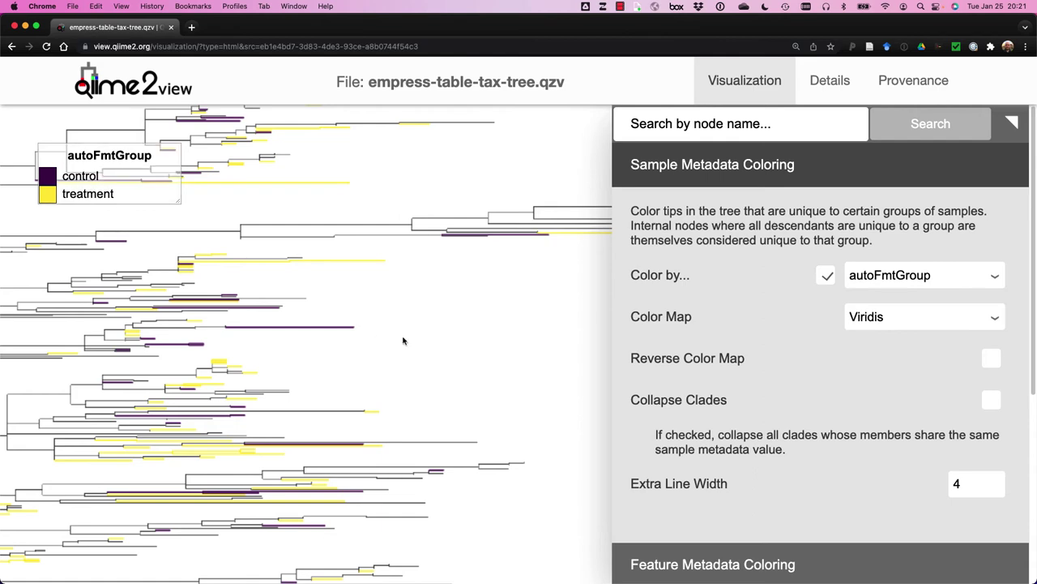
pyautogui.scroll(-5, 403, 341)
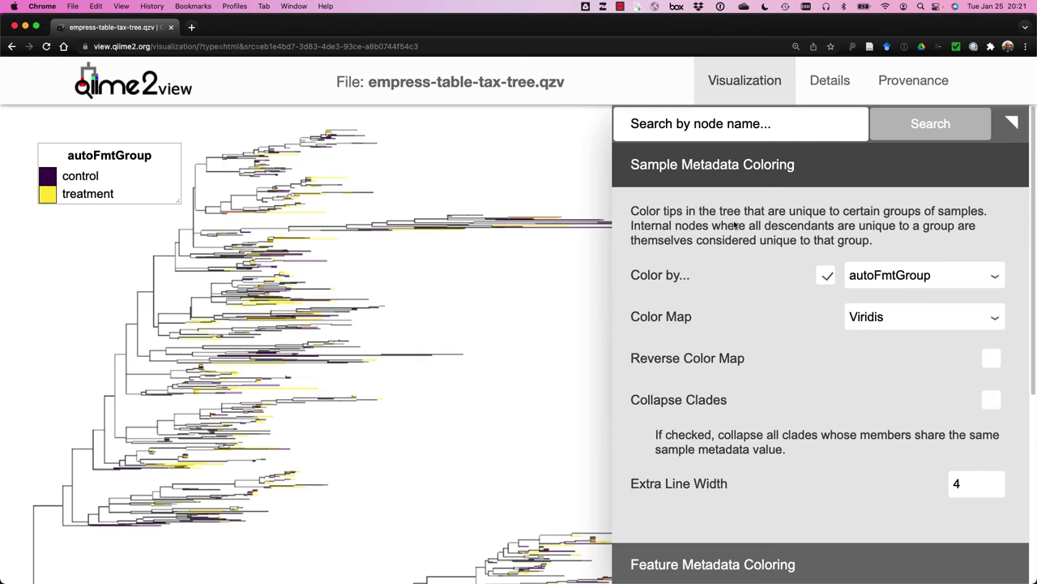
pyautogui.click(826, 278)
pyautogui.click(693, 168)
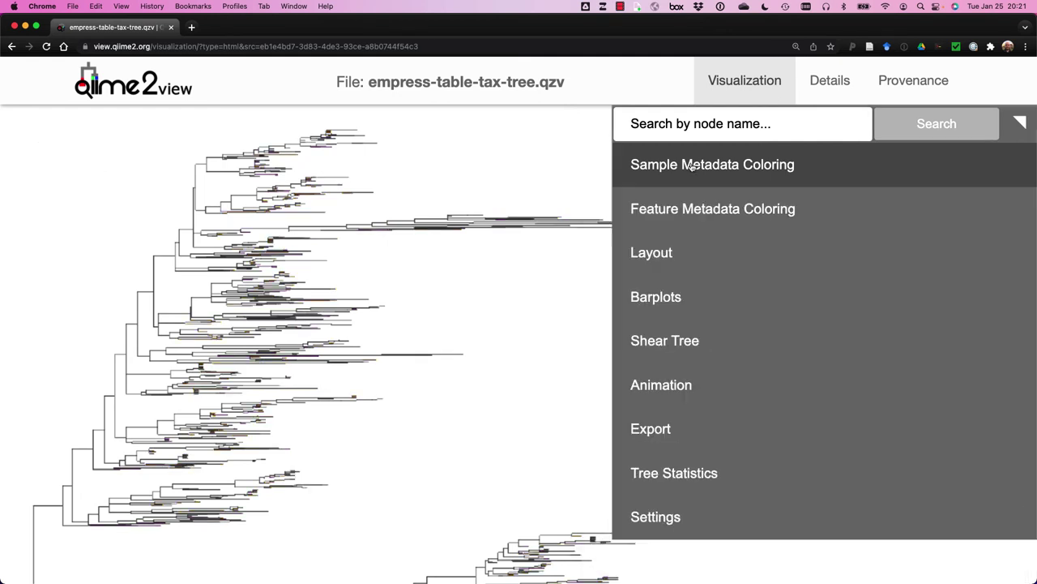
pyautogui.click(685, 208)
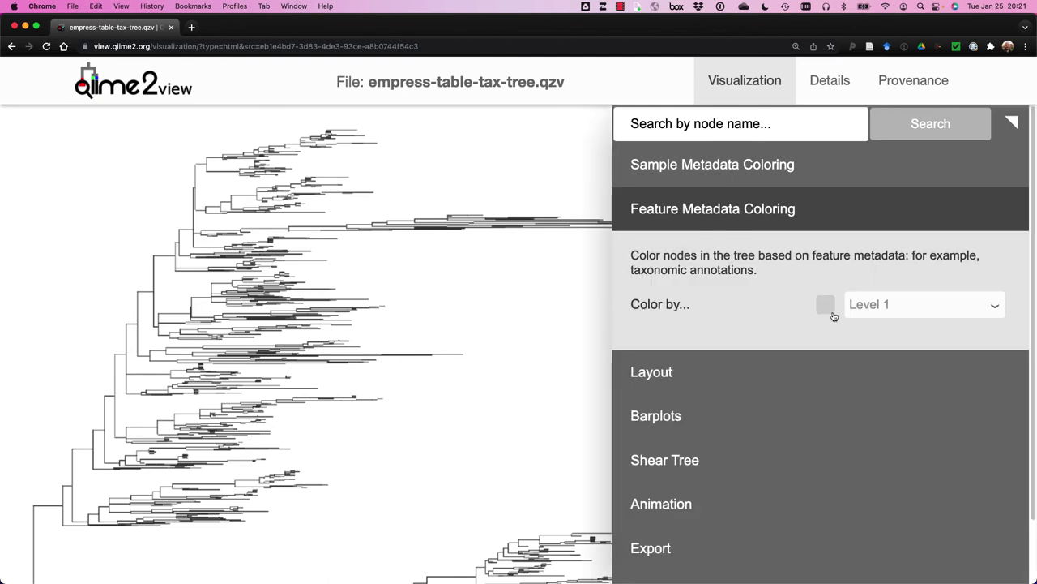
pyautogui.click(826, 304)
pyautogui.click(892, 306)
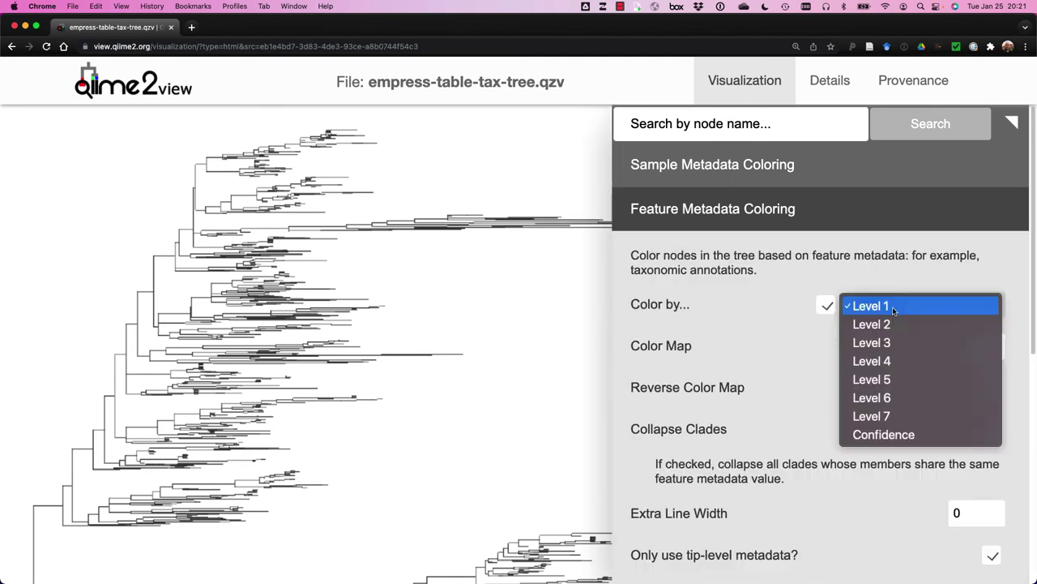
pyautogui.click(892, 323)
pyautogui.click(891, 336)
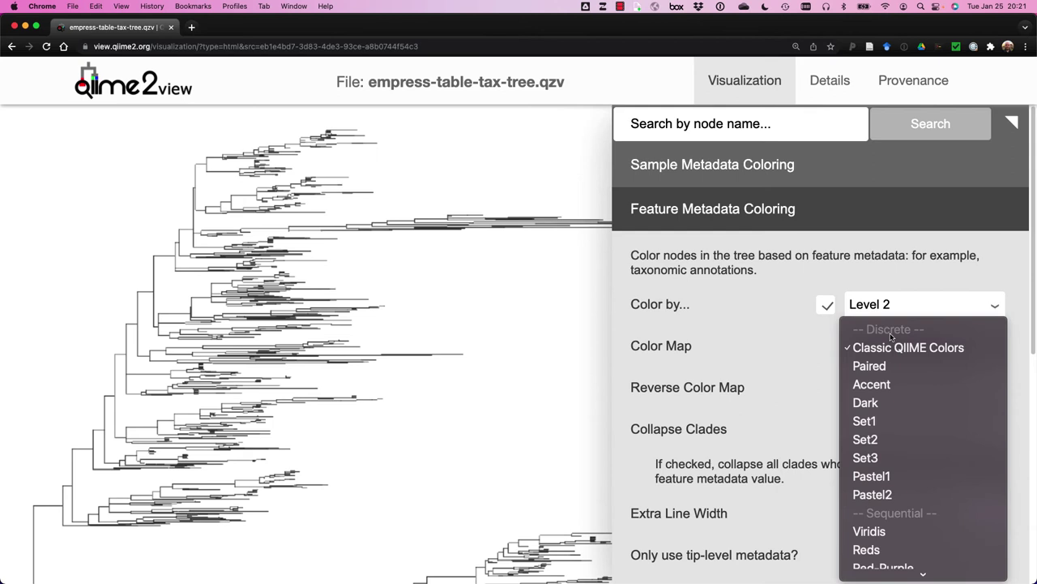
pyautogui.click(884, 530)
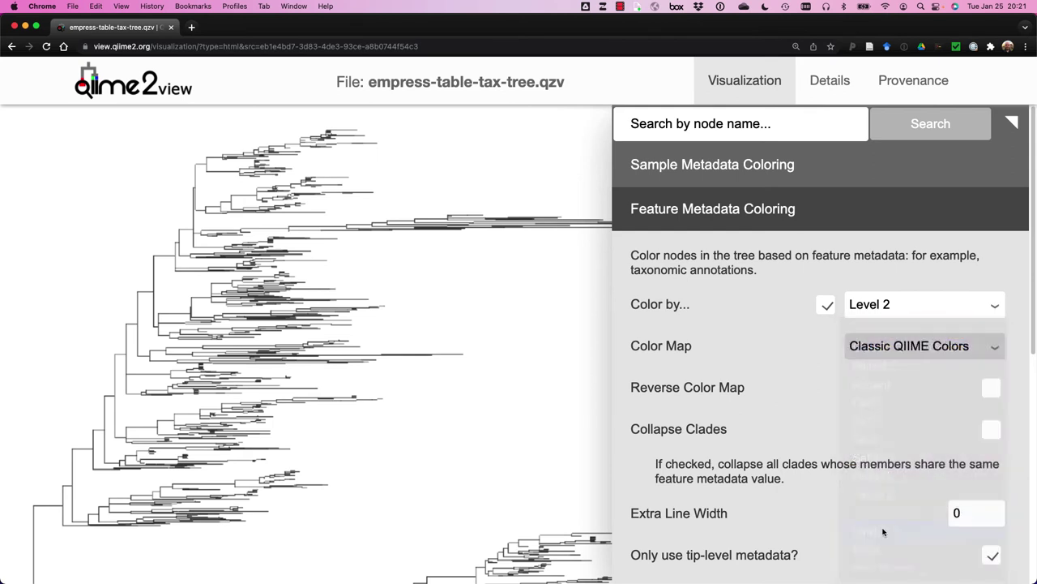
pyautogui.scroll(-3, 972, 453)
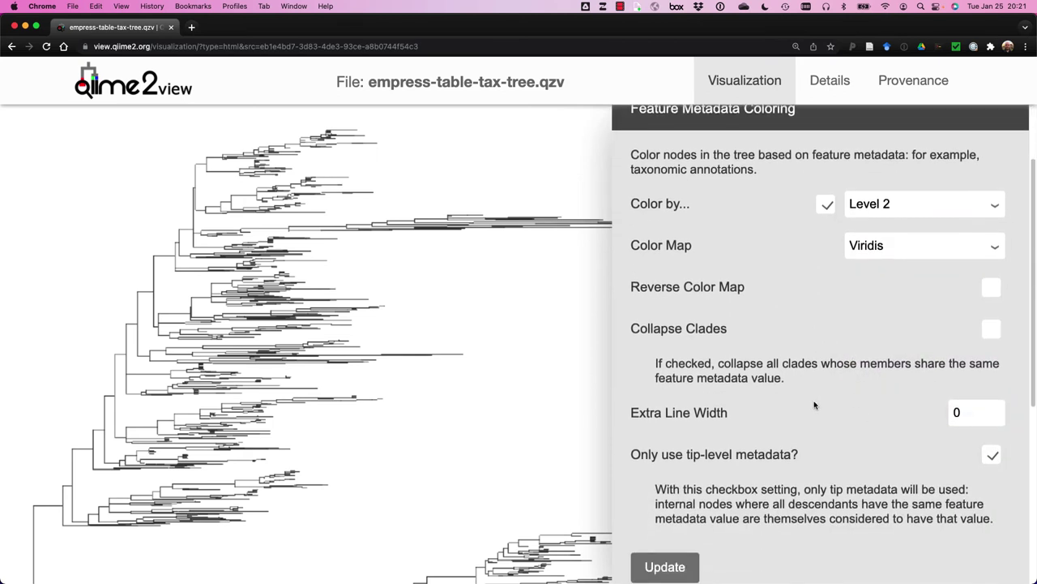
pyautogui.click(997, 409)
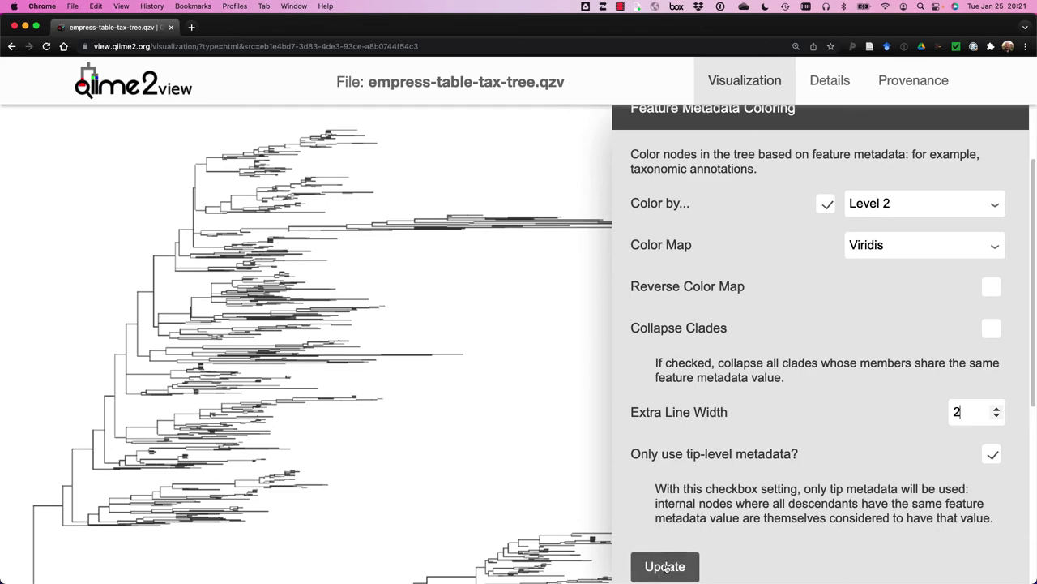
pyautogui.click(664, 567)
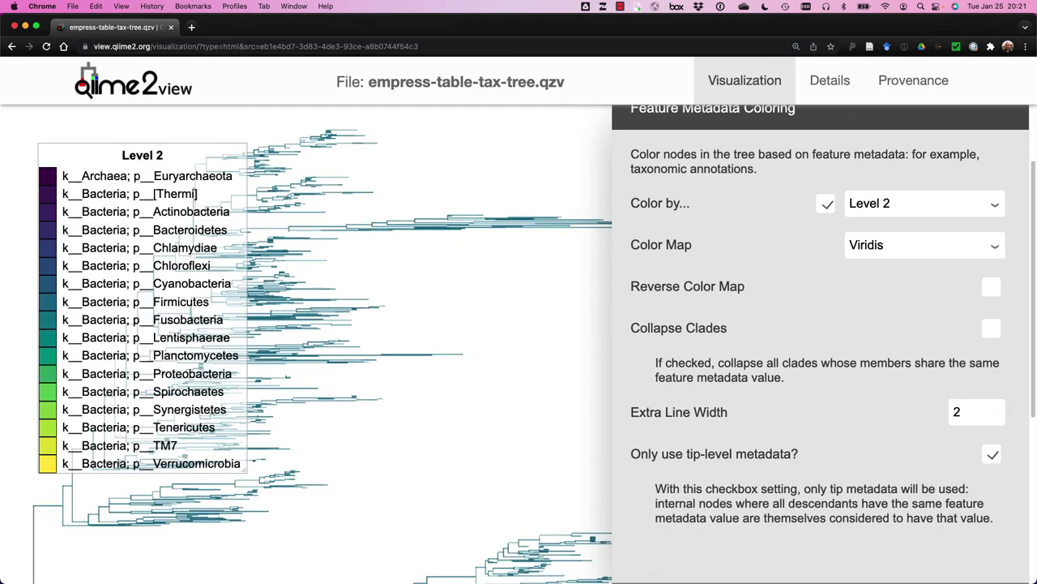
pyautogui.scroll(5, 458, 318)
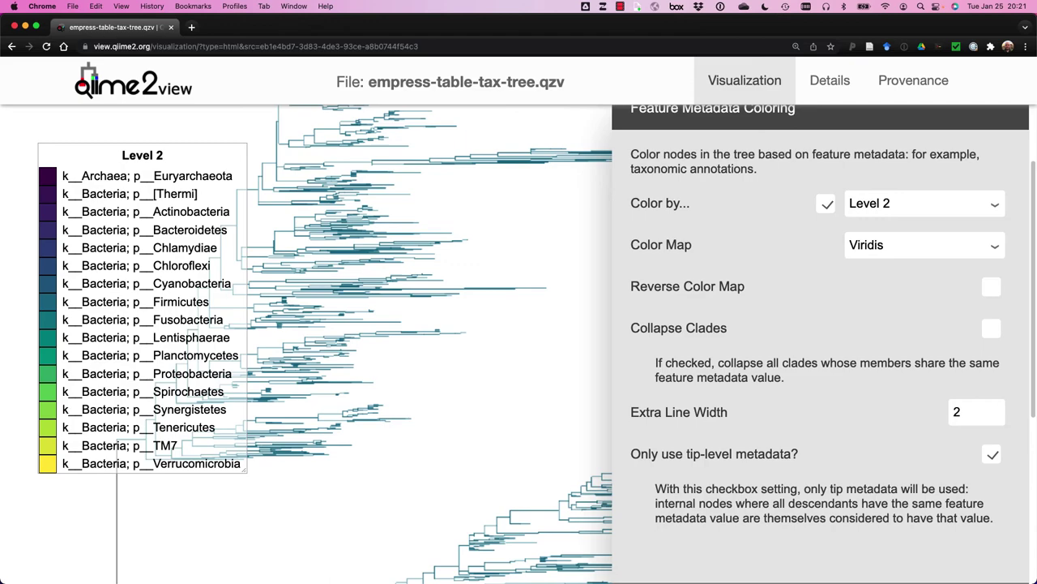
pyautogui.moveTo(493, 395); pyautogui.dragTo(464, 262)
pyautogui.scroll(-5, 465, 262)
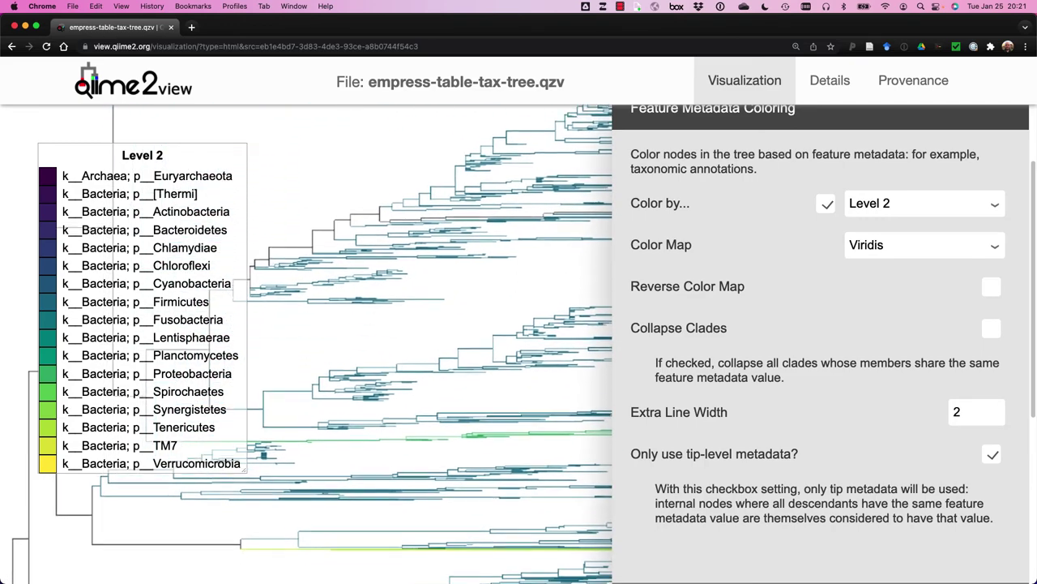
pyautogui.scroll(-5, 346, 480)
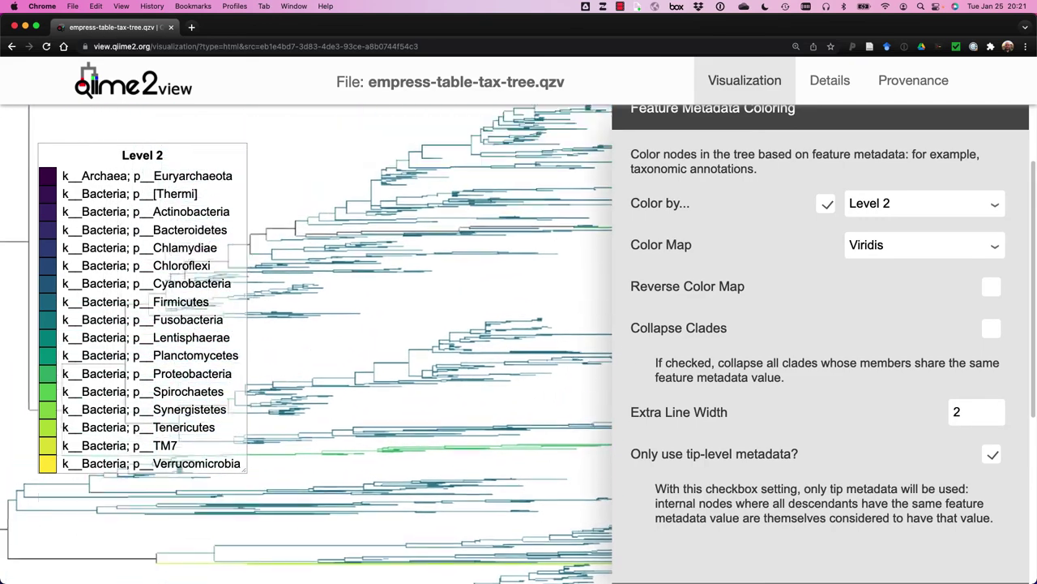
pyautogui.scroll(-3, 429, 343)
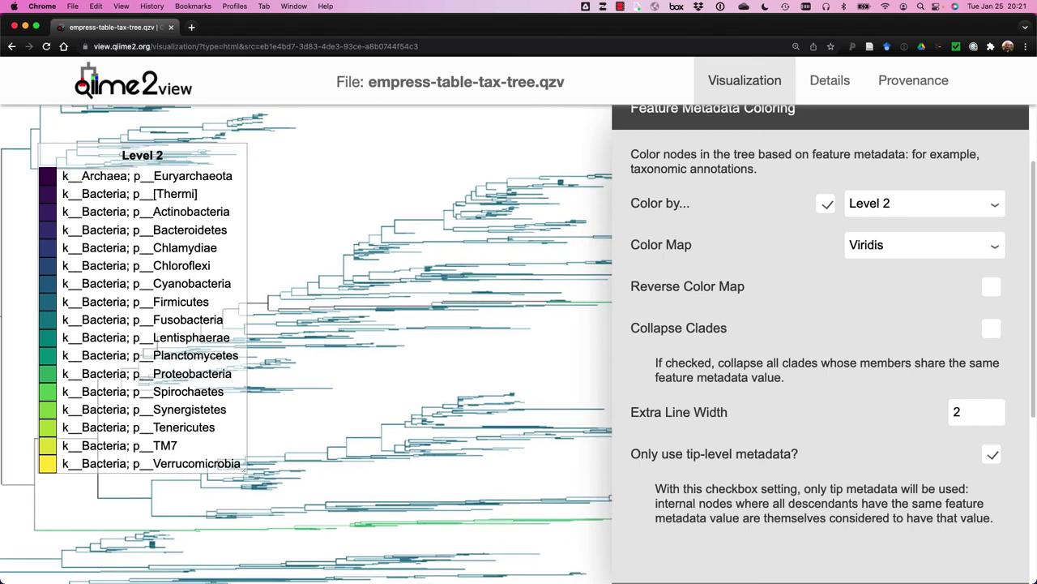
pyautogui.scroll(2, 645, 323)
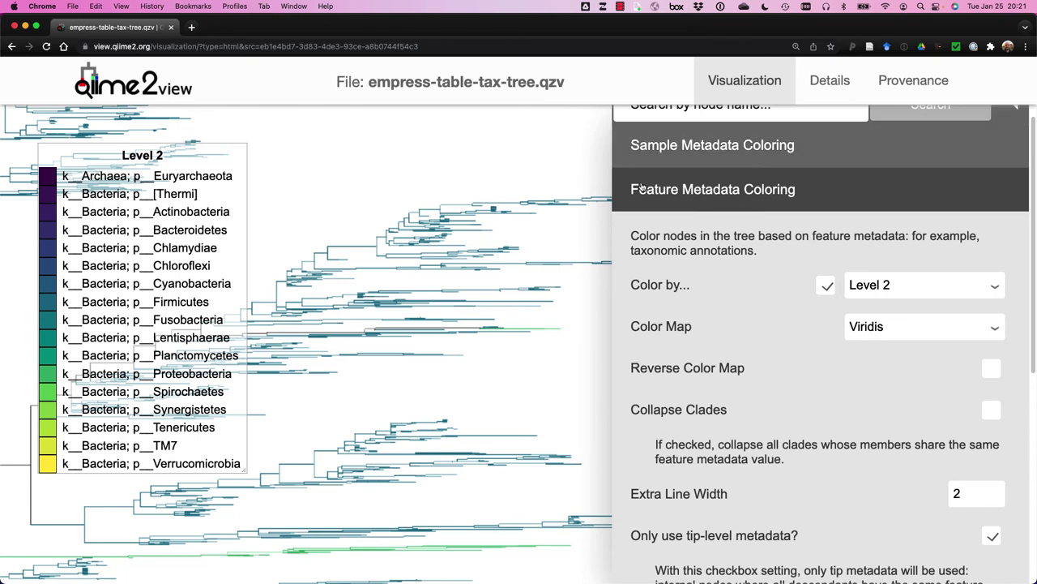
# Step: Turn off the Level 2 feature colouring and switch the tree layout to Circular
pyautogui.click(826, 289)
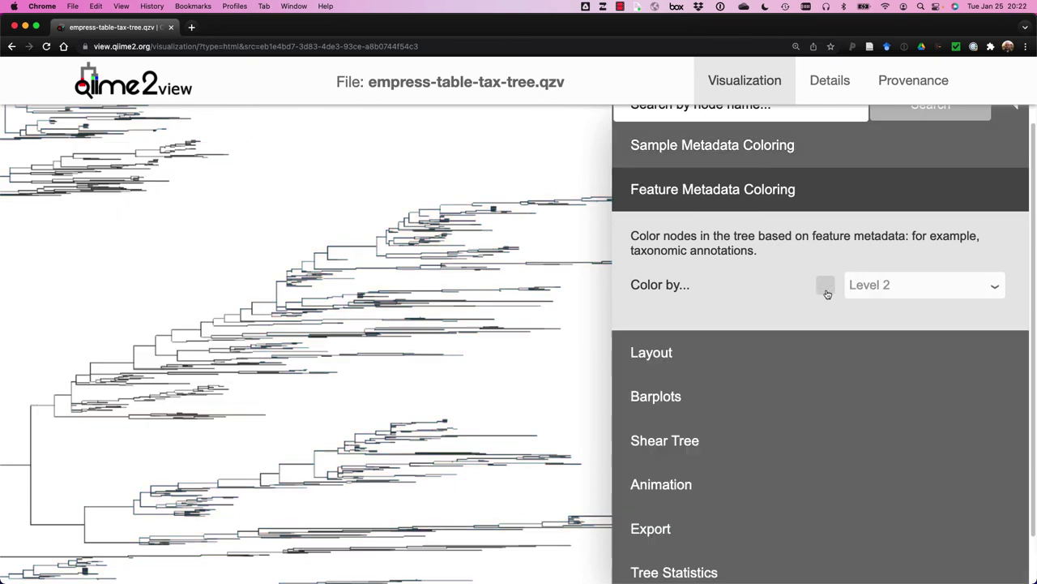
pyautogui.click(683, 196)
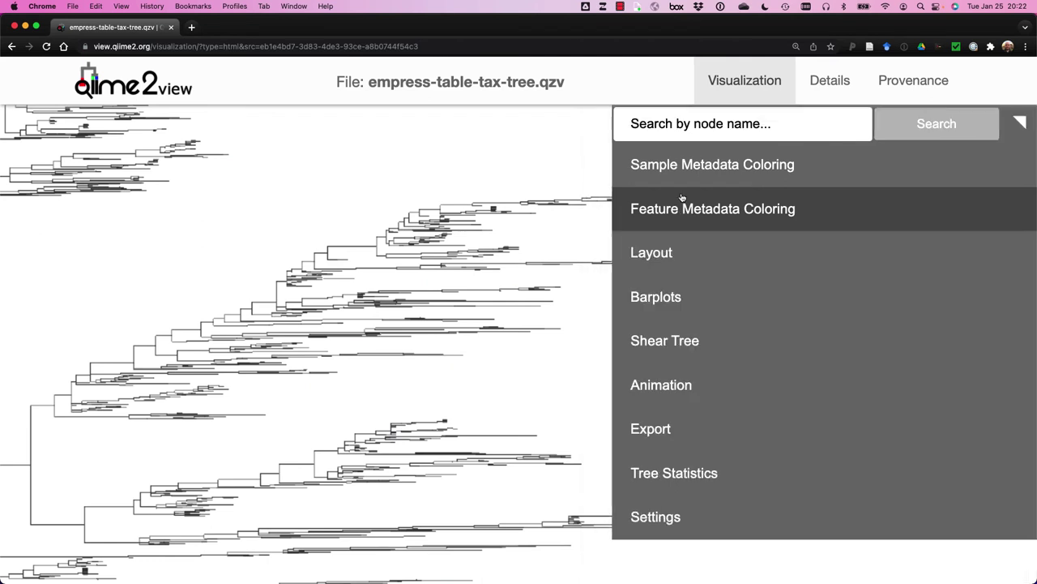
pyautogui.click(663, 258)
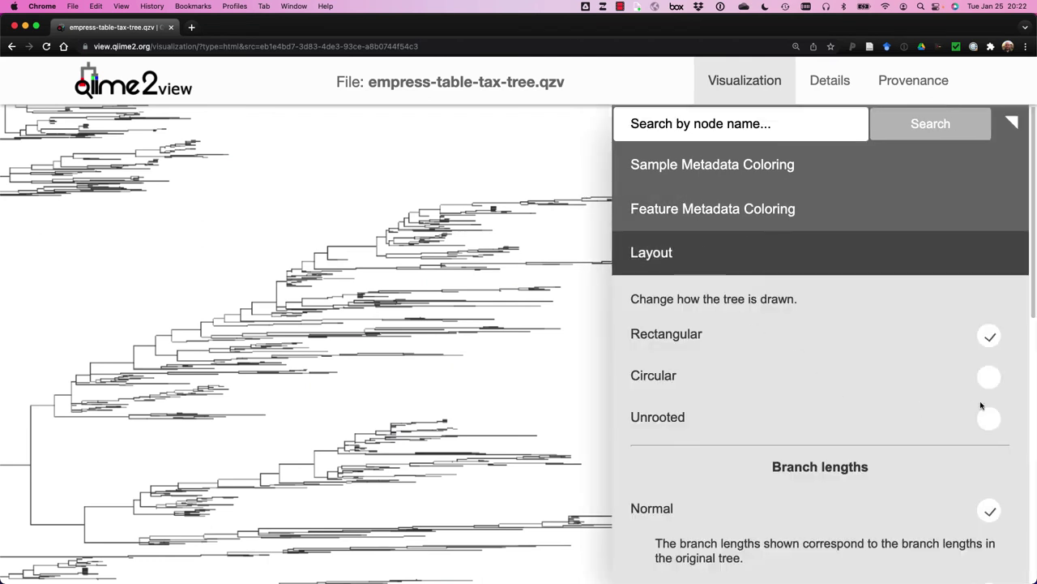
pyautogui.click(989, 381)
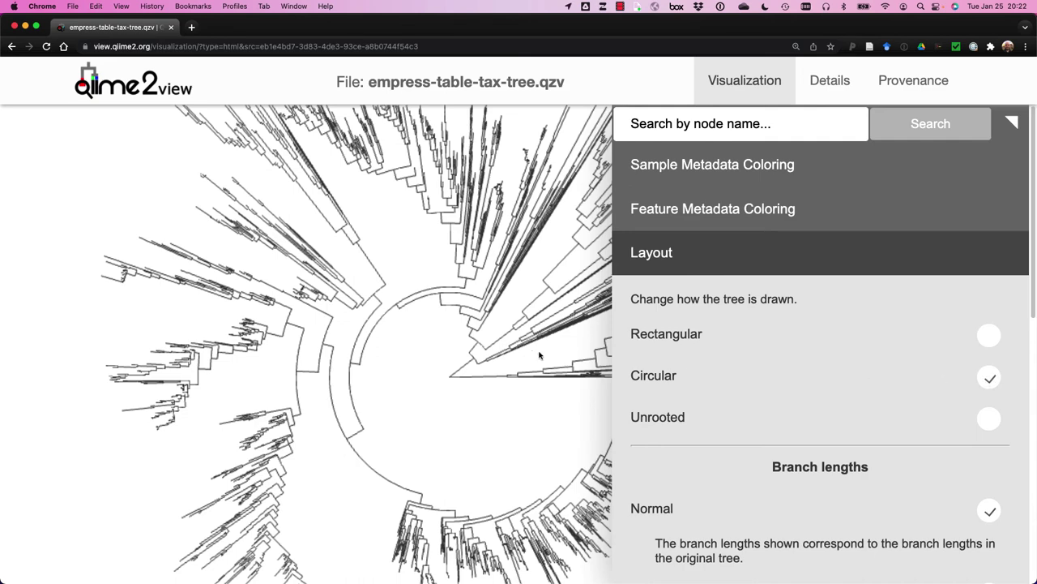
pyautogui.scroll(5, 522, 304)
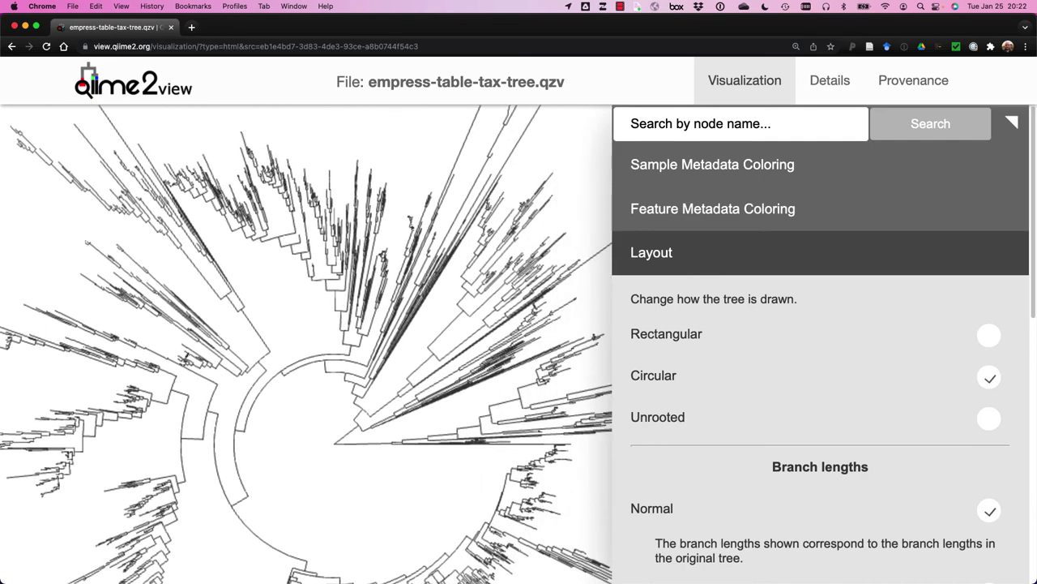
pyautogui.click(661, 252)
# Step: Enable barplots with Layer 1 based on sample metadata field autoFmtGroup
pyautogui.click(685, 298)
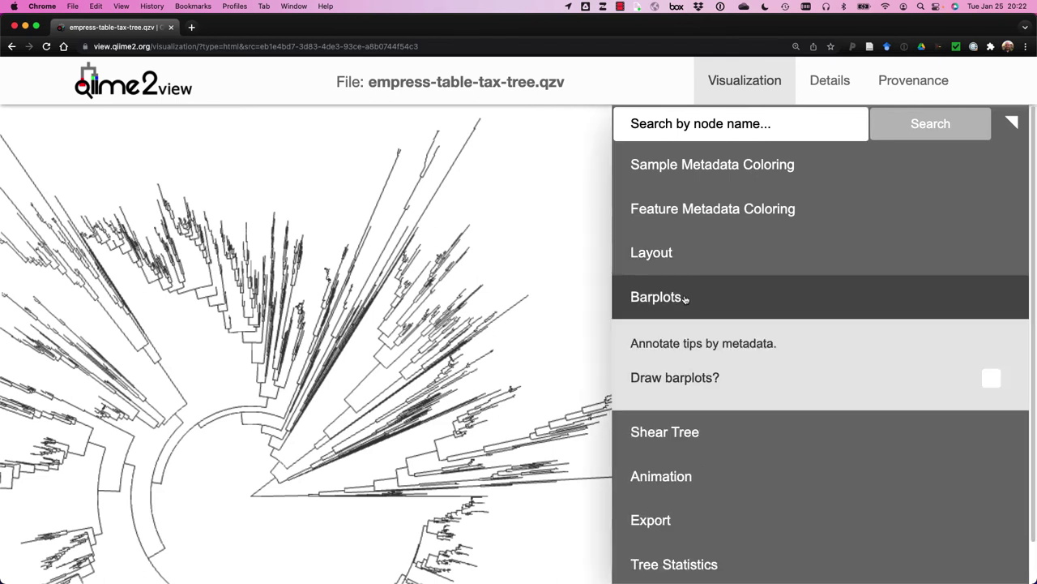
pyautogui.click(989, 380)
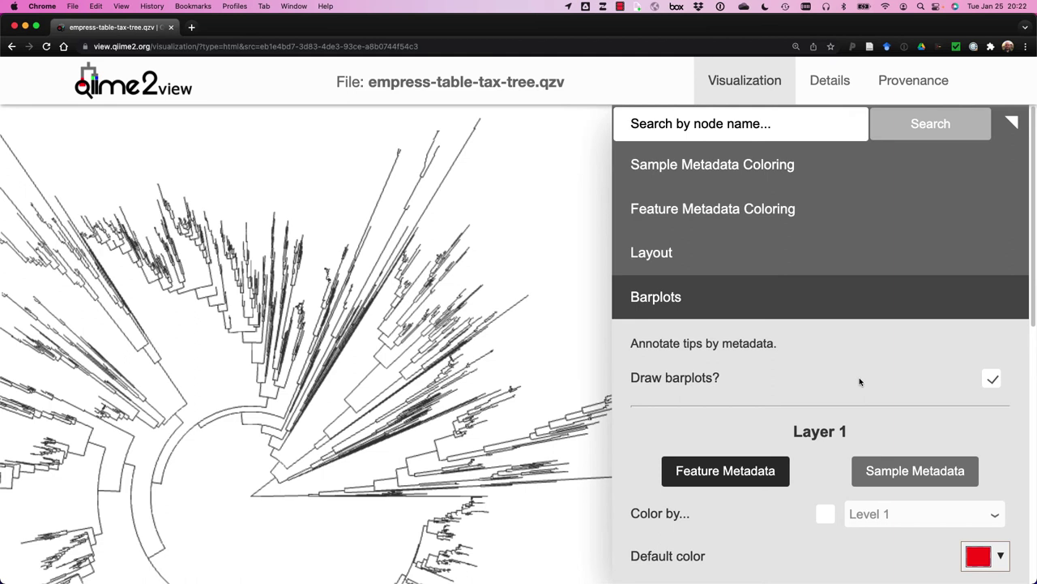
pyautogui.click(890, 464)
pyautogui.scroll(-2, 848, 407)
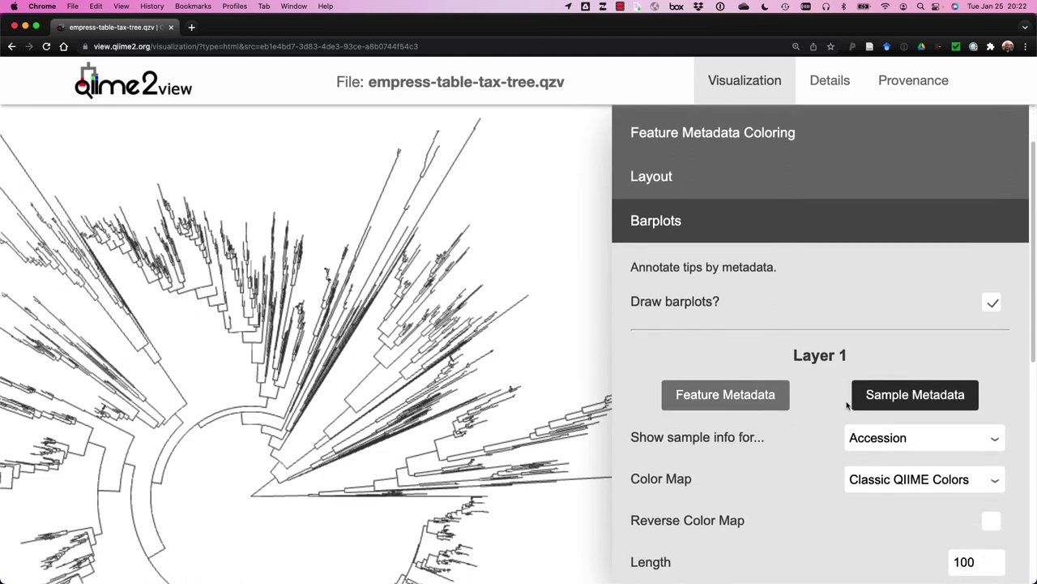
pyautogui.scroll(-1, 810, 372)
pyautogui.click(898, 398)
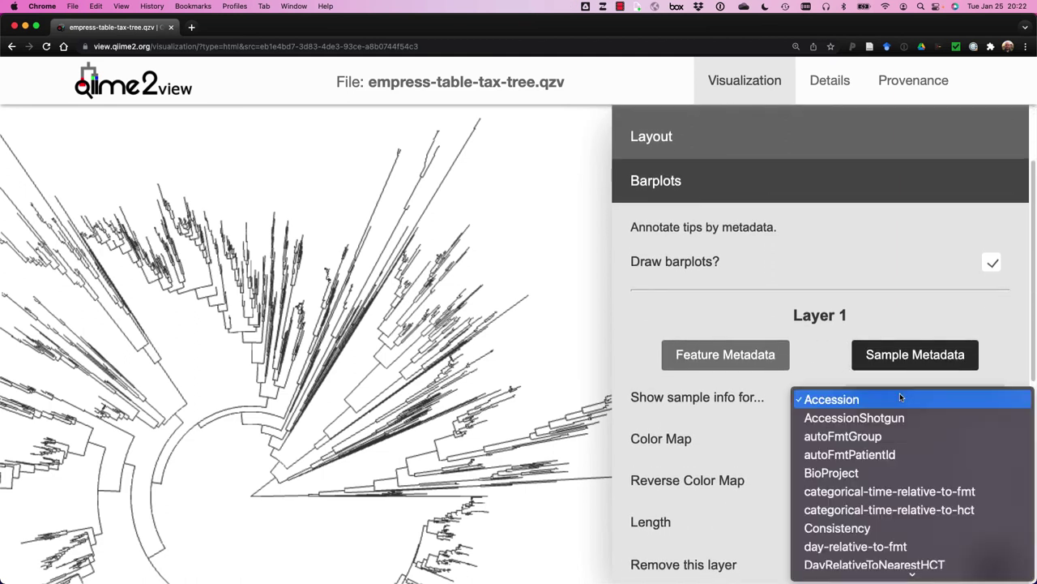
pyautogui.click(894, 436)
# Step: Give the barplot layer the Viridis colour map and draw the ring on the tree
pyautogui.scroll(-3, 856, 430)
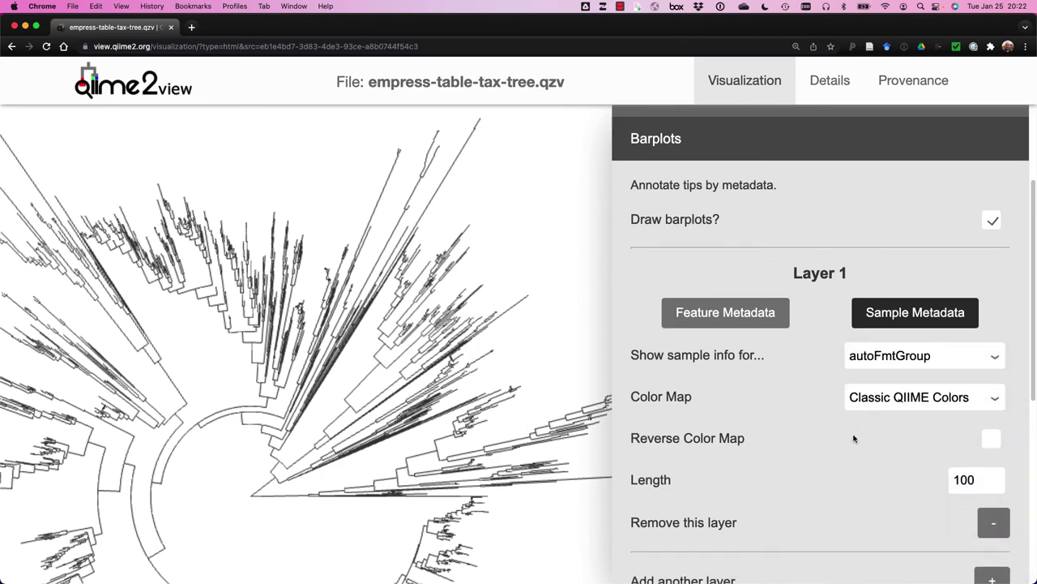
pyautogui.click(908, 321)
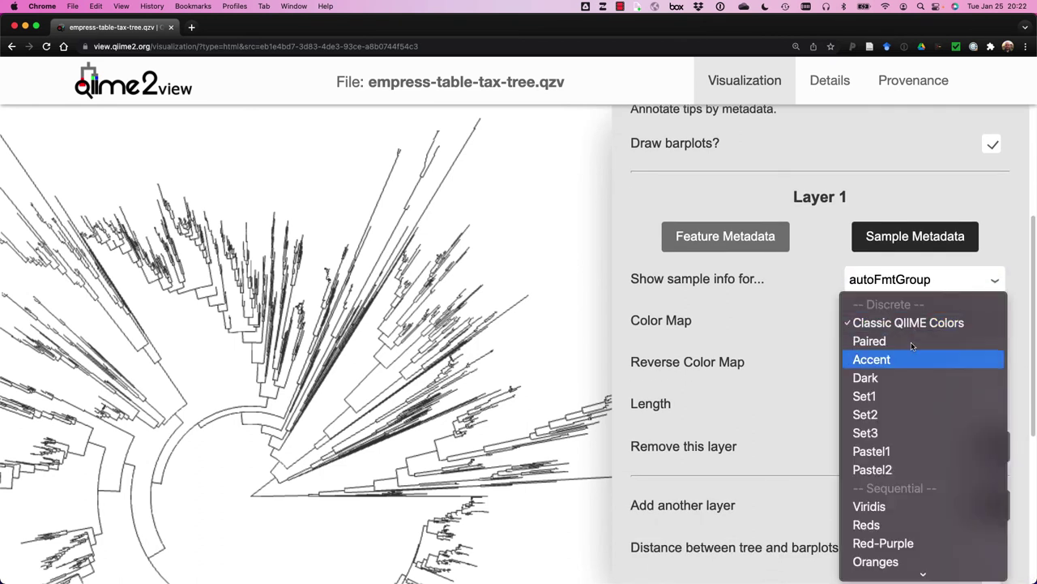
pyautogui.click(895, 507)
pyautogui.scroll(-3, 811, 463)
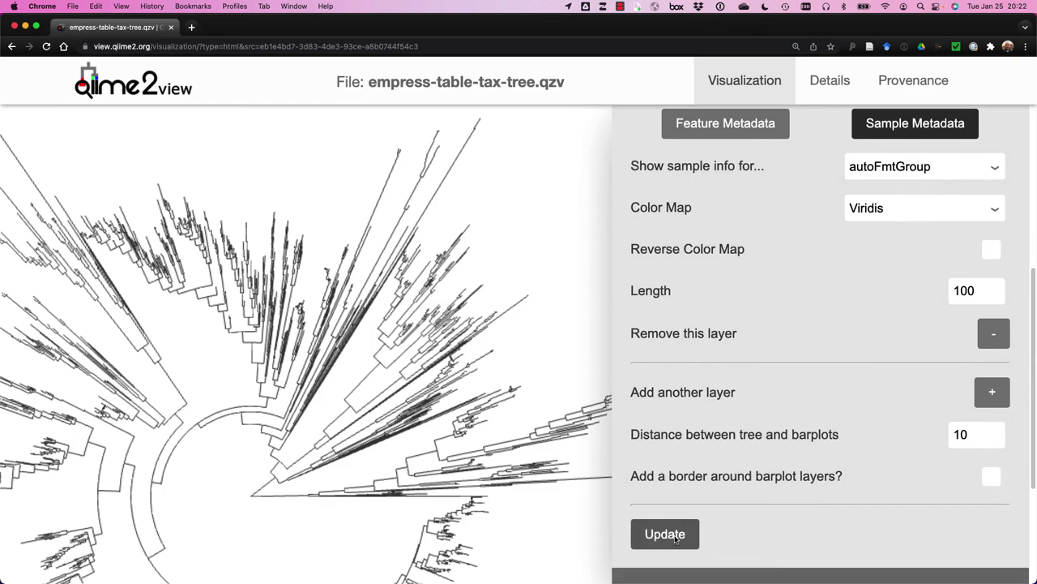
pyautogui.click(665, 534)
pyautogui.scroll(2, 478, 288)
pyautogui.scroll(-10, 479, 288)
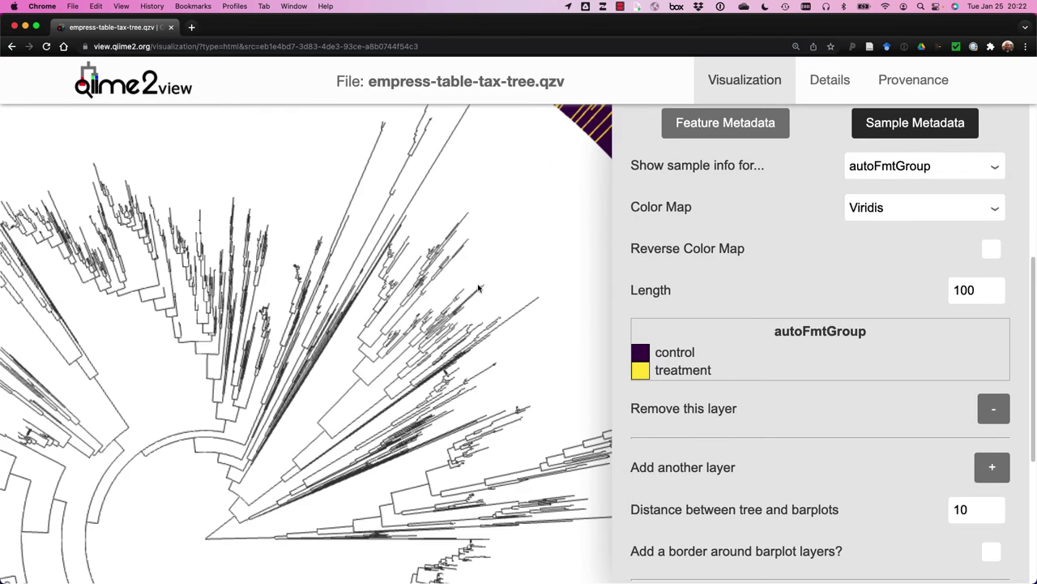
pyautogui.scroll(3, 478, 309)
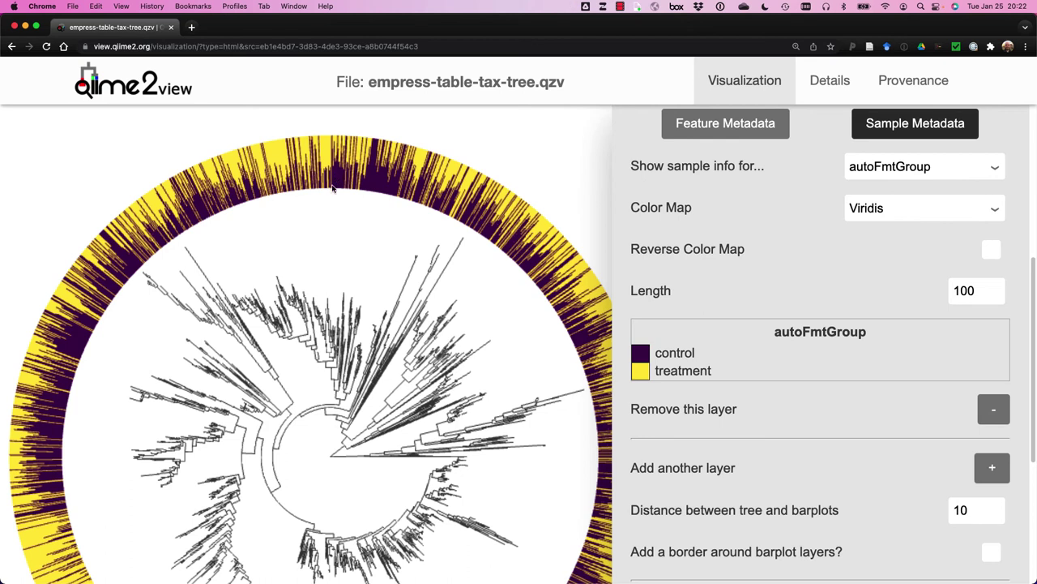
pyautogui.scroll(3, 742, 277)
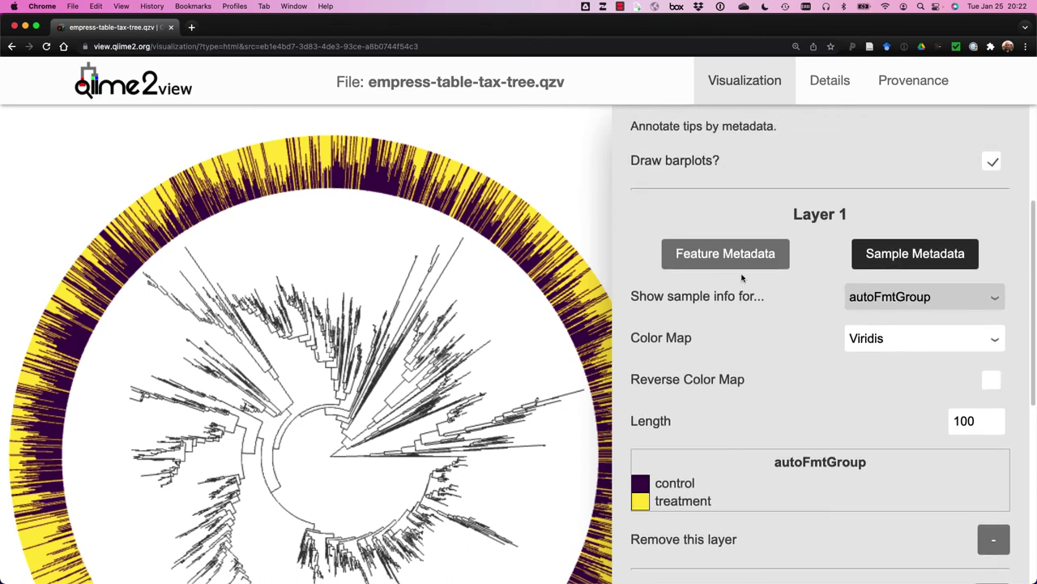
# Step: Colour the tree branches by autoFmtGroup with Viridis and apply it
pyautogui.scroll(5, 733, 270)
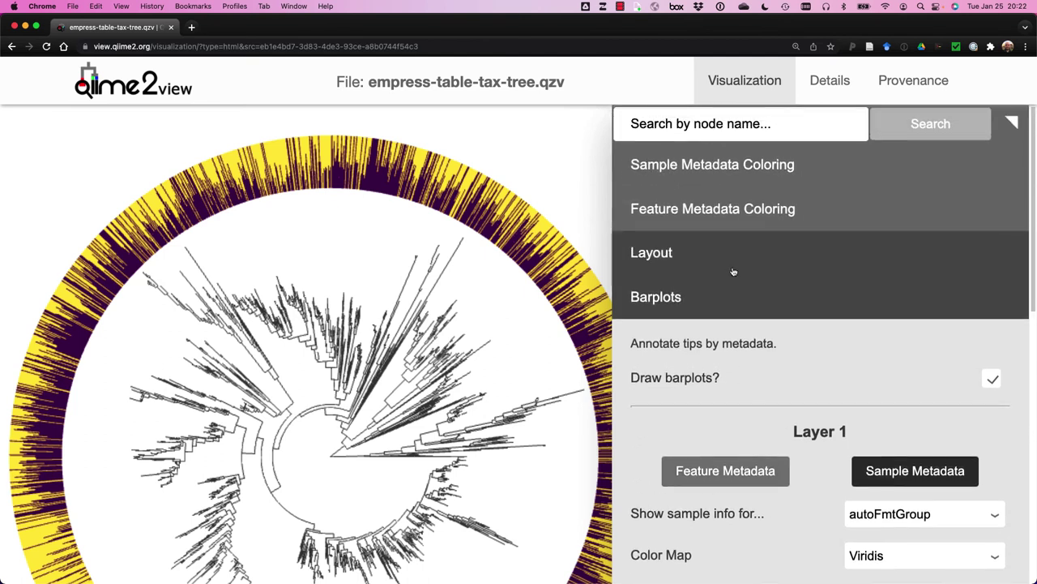
pyautogui.click(674, 171)
pyautogui.click(826, 283)
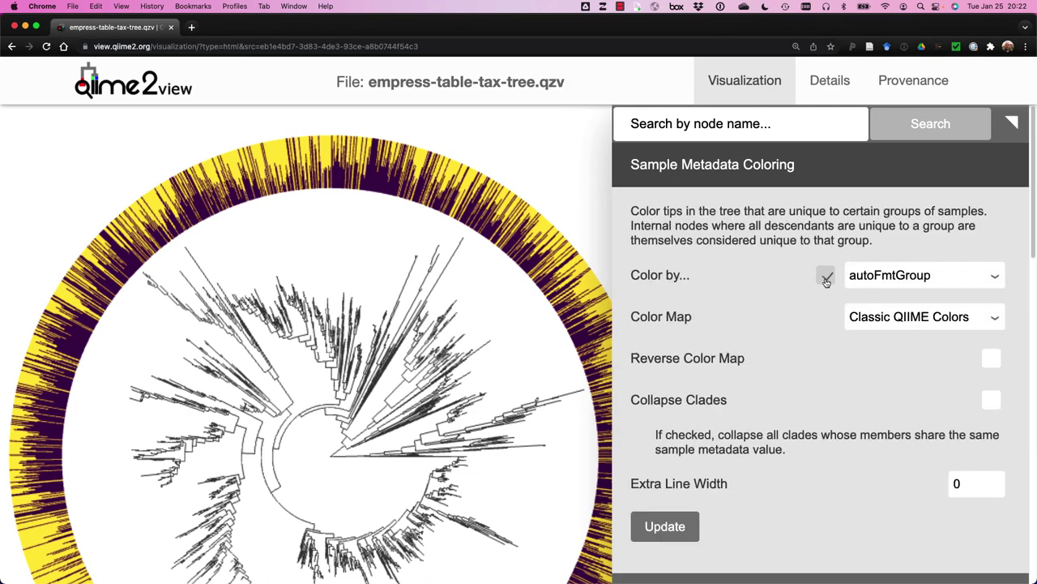
pyautogui.click(867, 316)
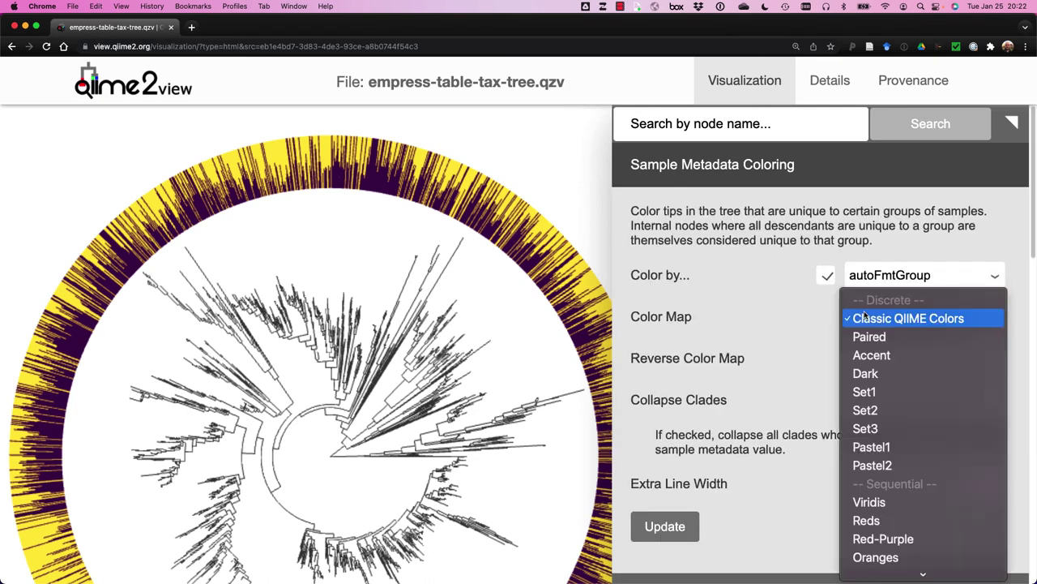
pyautogui.click(906, 500)
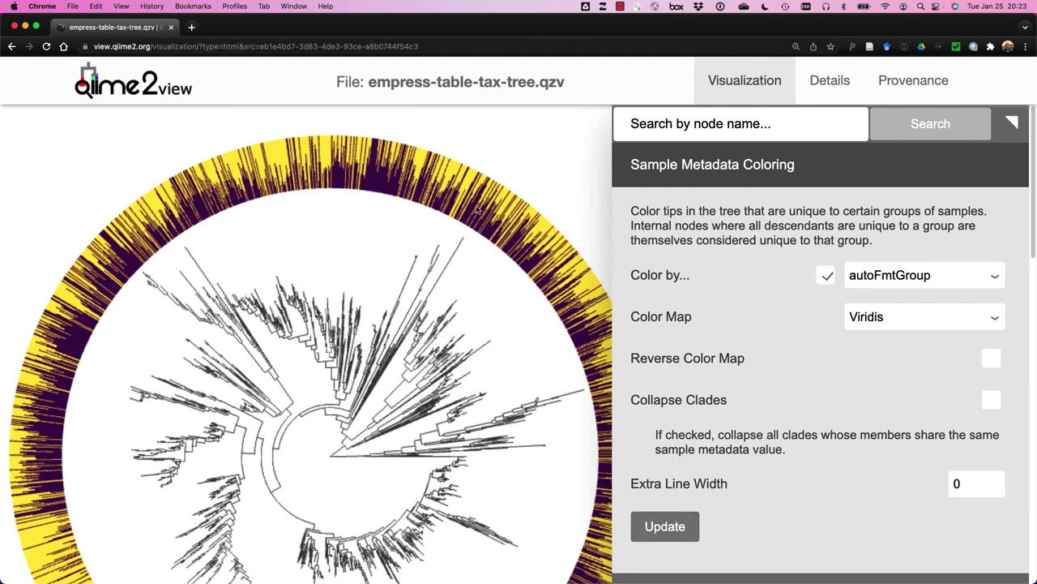
pyautogui.click(667, 523)
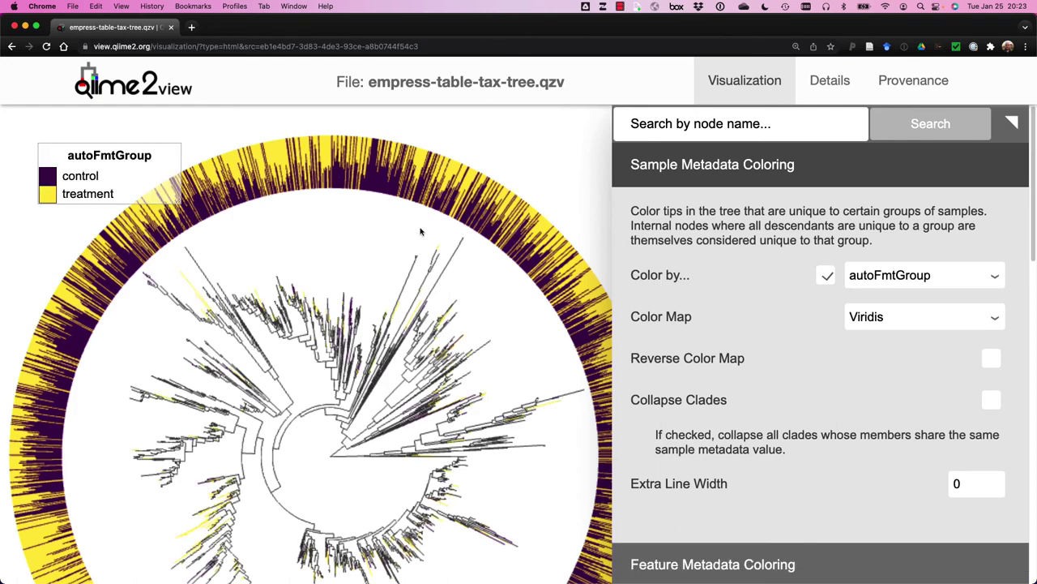
# Step: Pan around the enlarged ring, then switch off the sample metadata tip colouring
pyautogui.scroll(5, 247, 257)
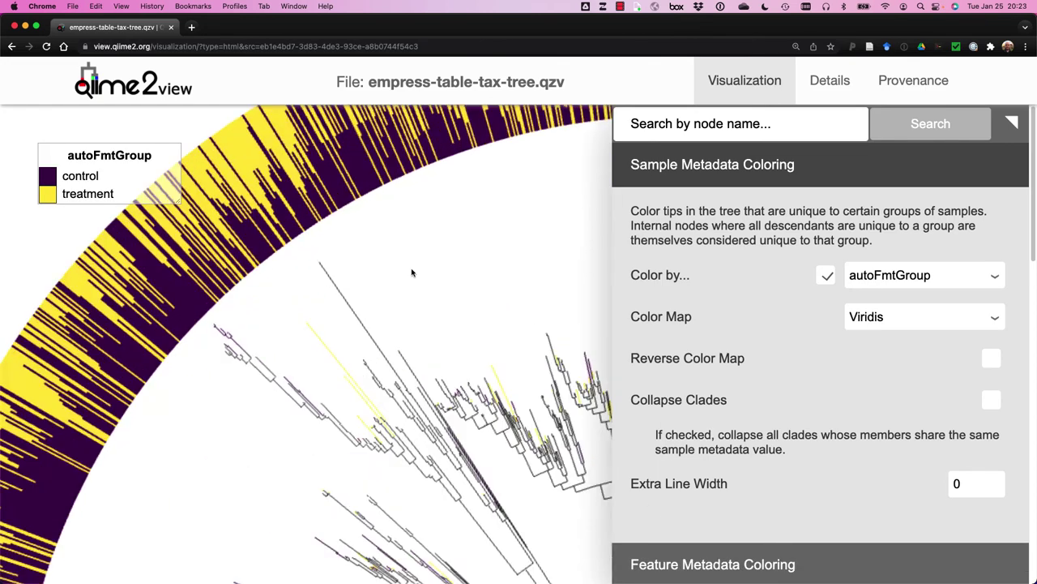
pyautogui.moveTo(348, 293); pyautogui.dragTo(403, 328)
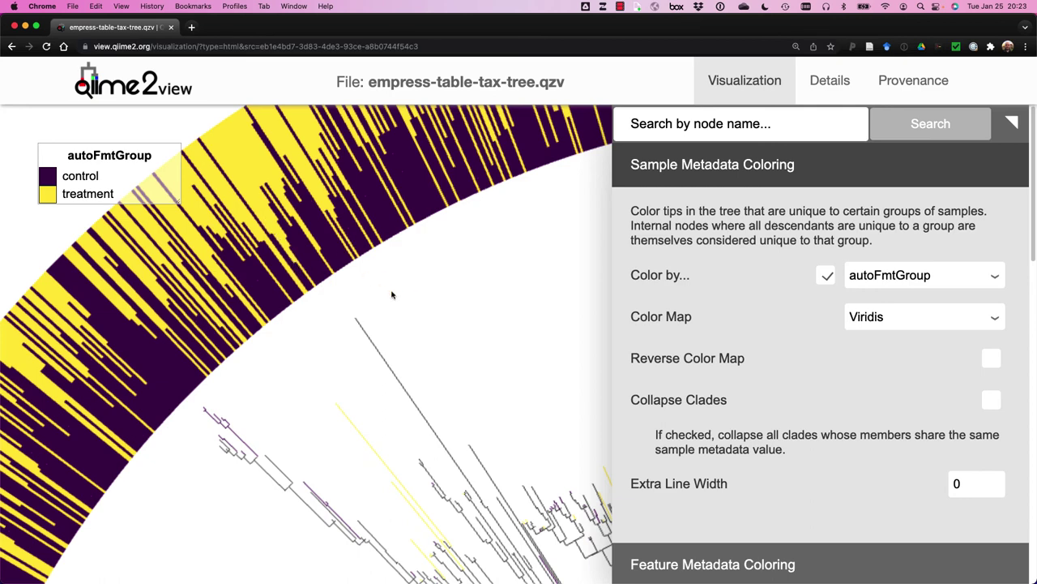
pyautogui.moveTo(418, 384); pyautogui.dragTo(368, 313)
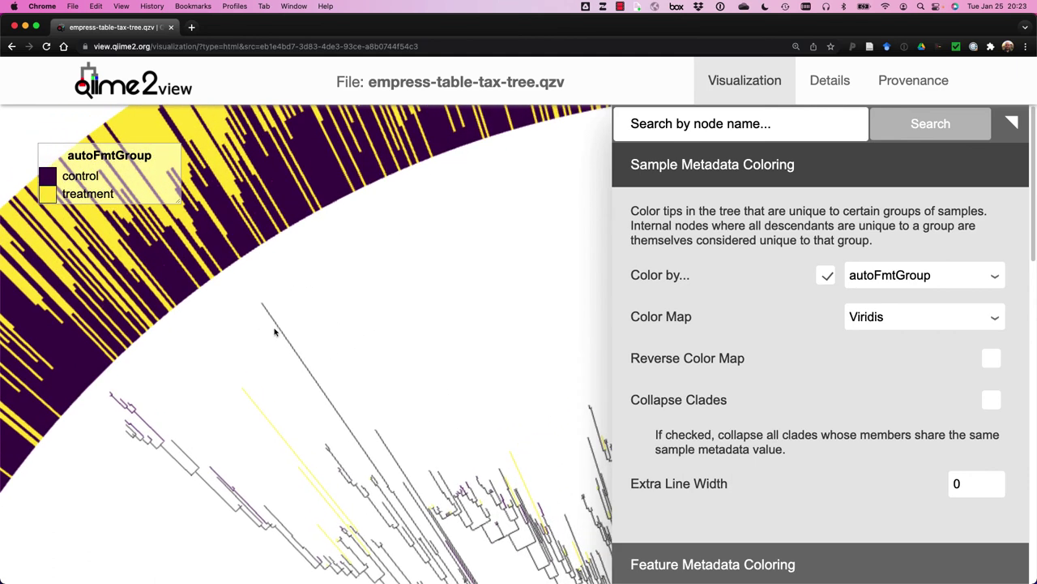
pyautogui.scroll(2, 276, 324)
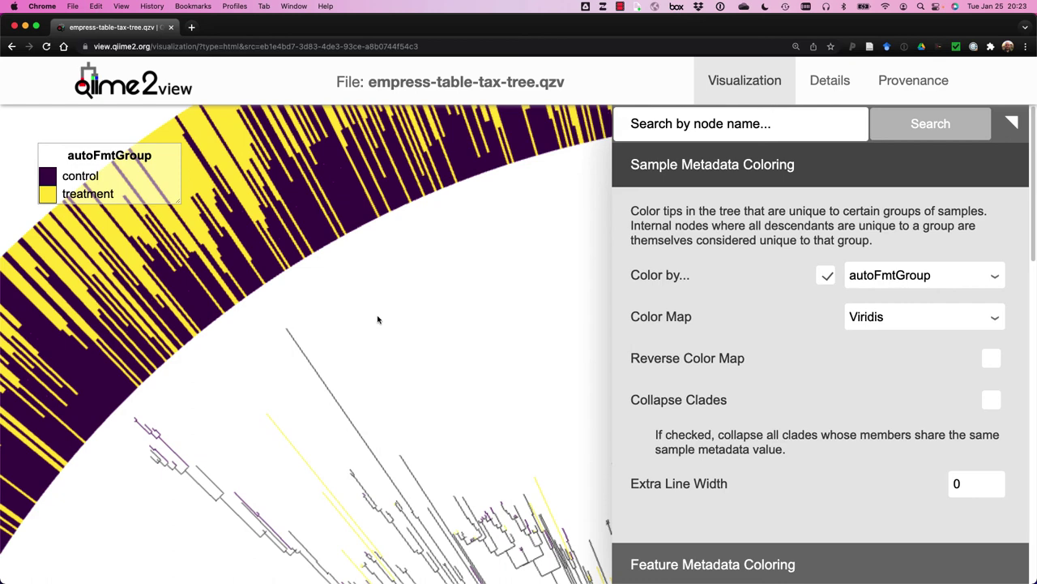
pyautogui.scroll(-2, 378, 320)
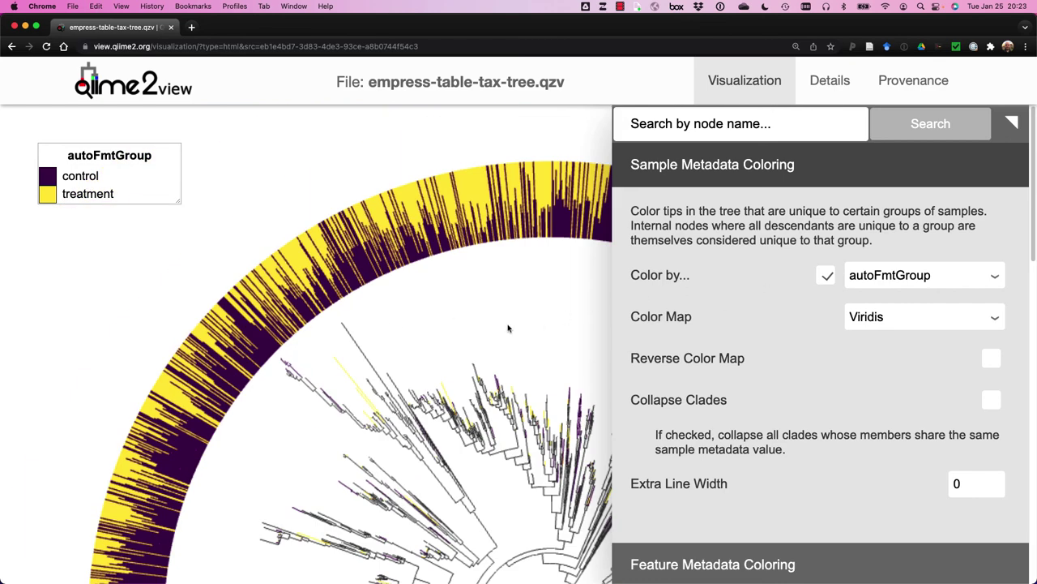
pyautogui.moveTo(510, 329); pyautogui.dragTo(454, 292)
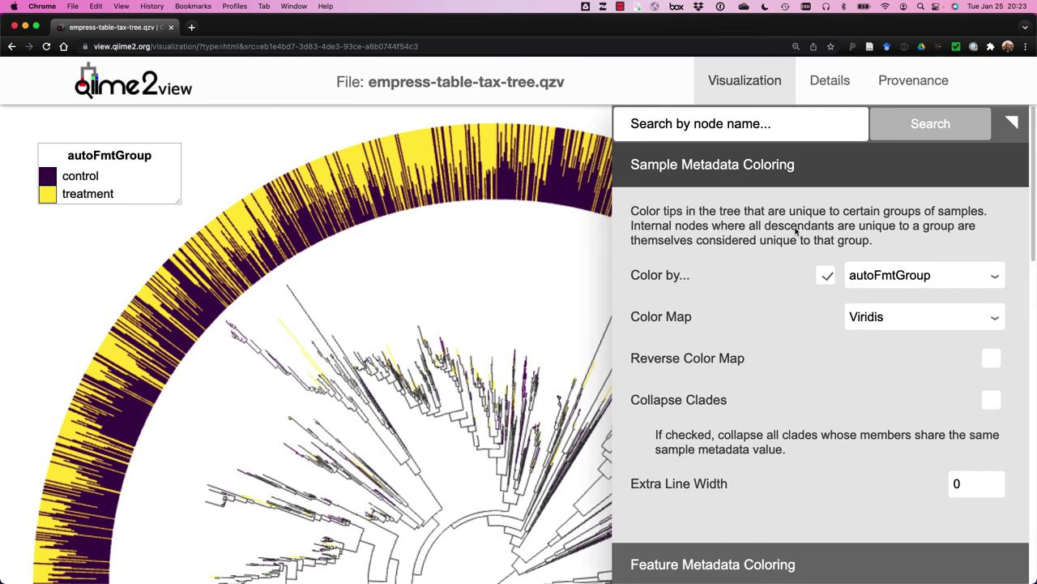
pyautogui.click(825, 277)
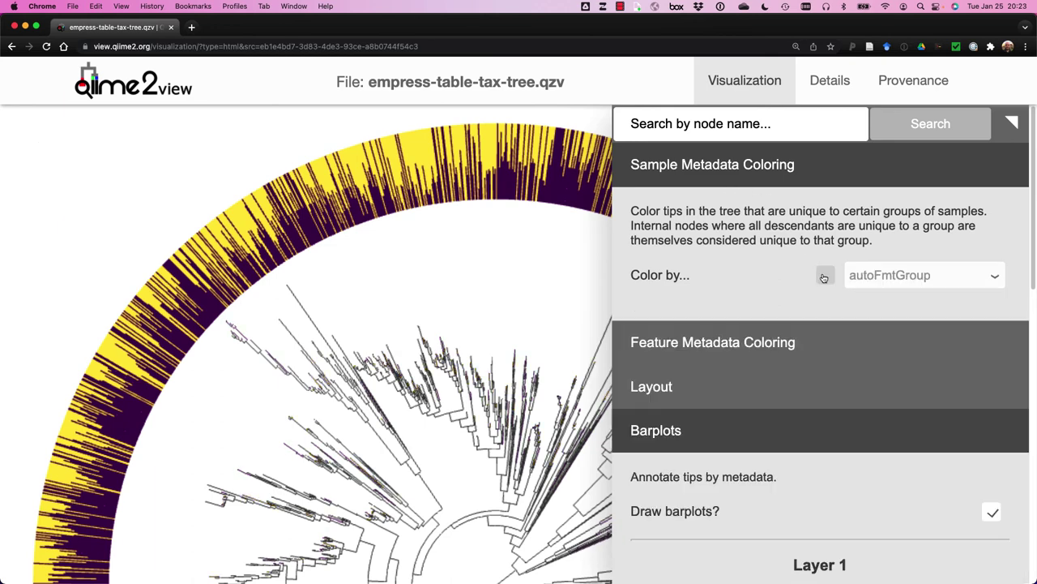
# Step: Collapse Sample Metadata Coloring and add a second barplot layer
pyautogui.click(661, 165)
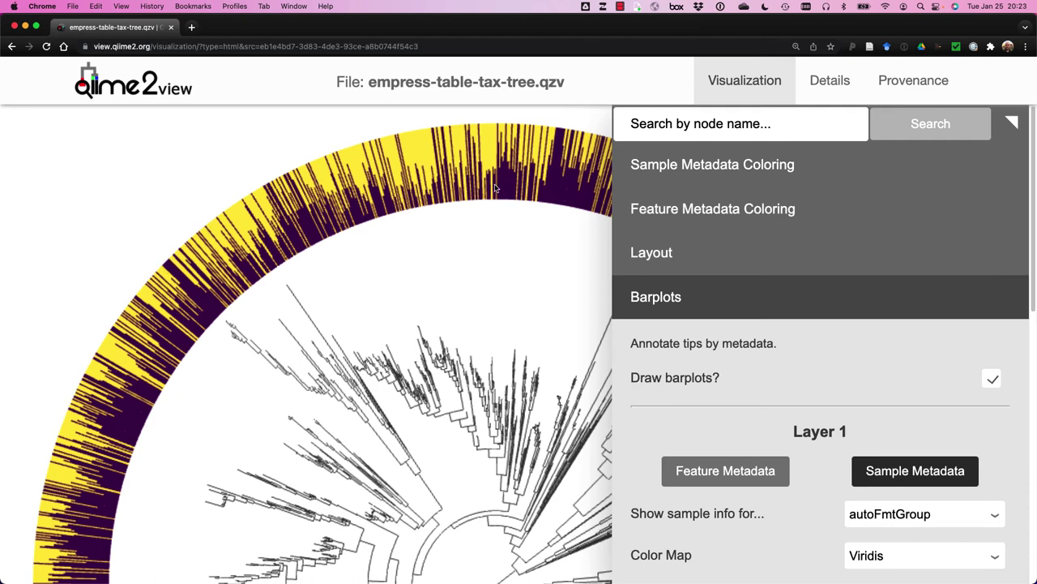
pyautogui.scroll(3, 496, 188)
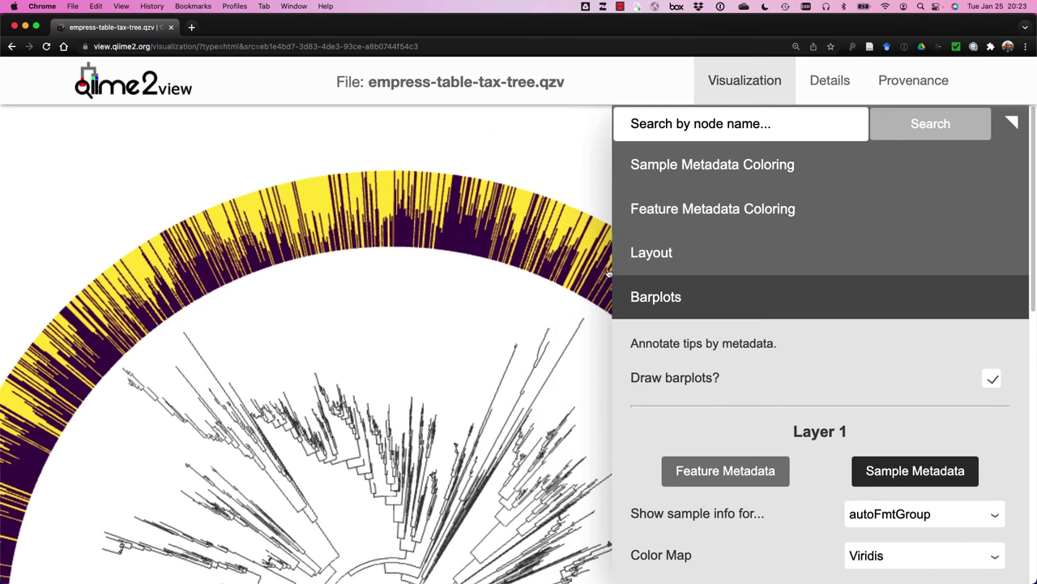
pyautogui.scroll(-4, 842, 380)
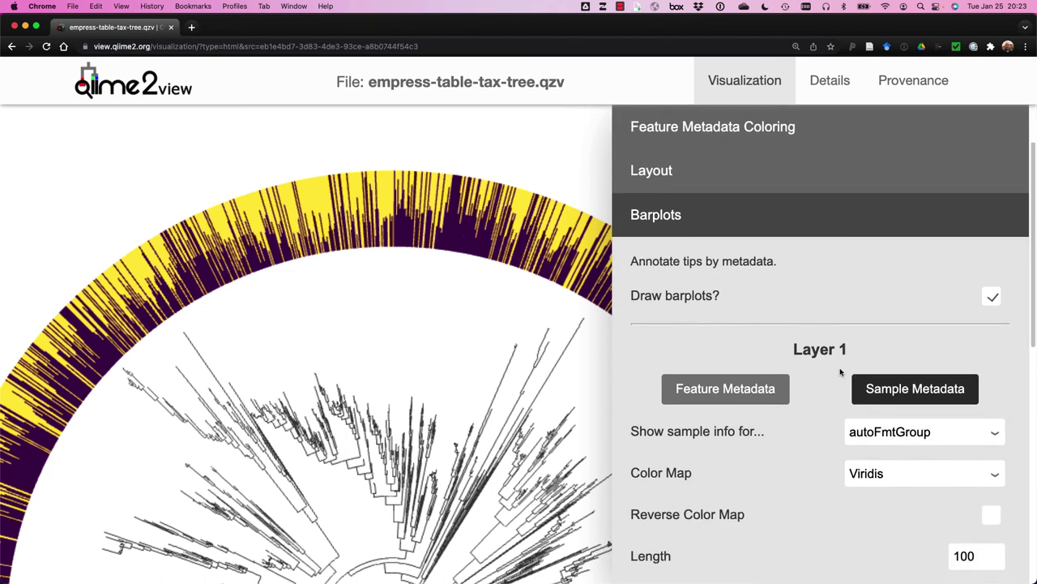
pyautogui.scroll(-6, 735, 328)
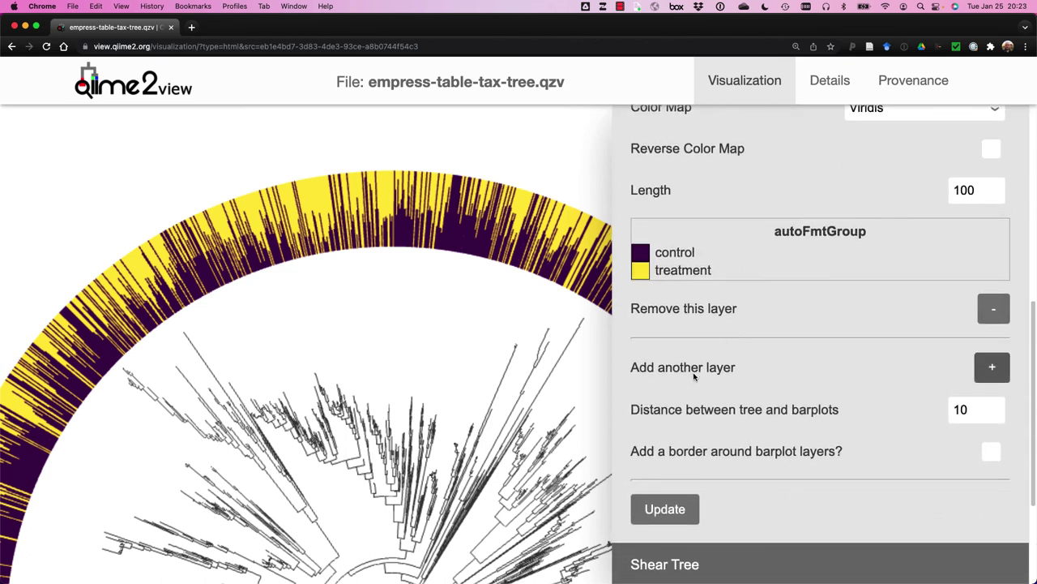
pyautogui.click(994, 370)
# Step: Colour the new layer by Level 3 feature metadata with Viridis and apply it
pyautogui.scroll(-3, 882, 364)
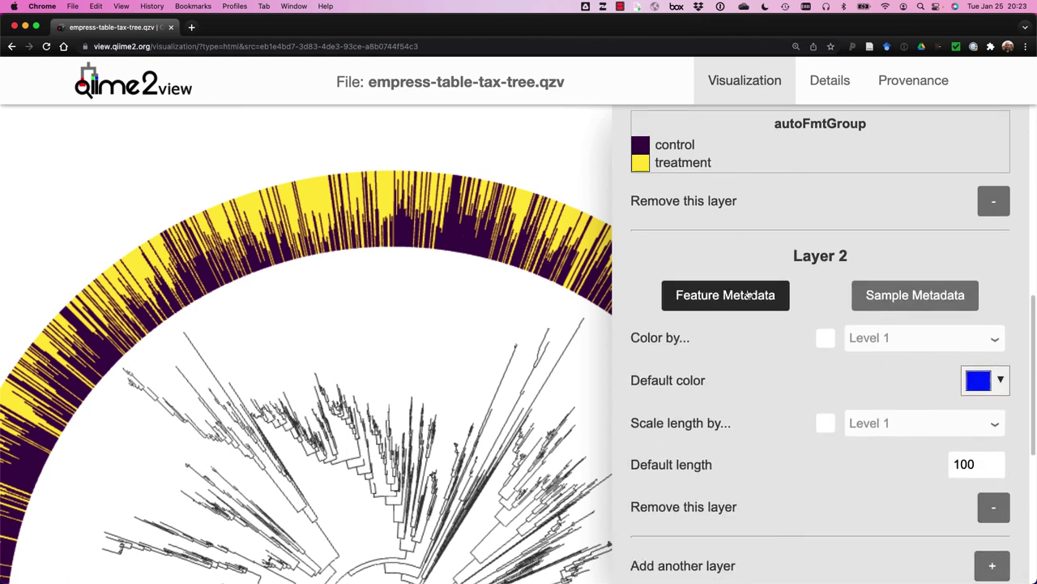
pyautogui.click(825, 339)
pyautogui.click(891, 341)
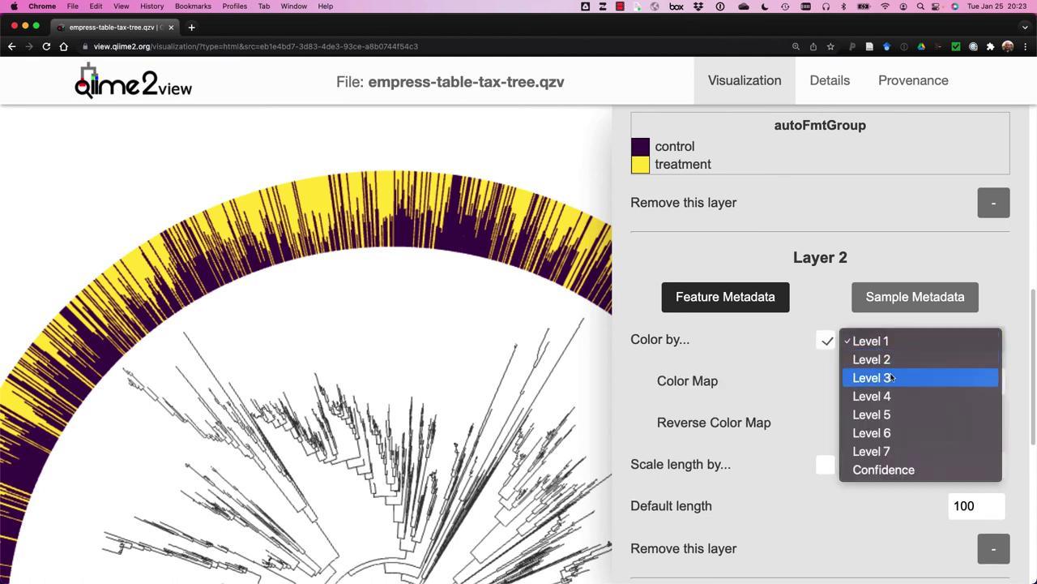
pyautogui.click(890, 378)
pyautogui.scroll(-2, 838, 372)
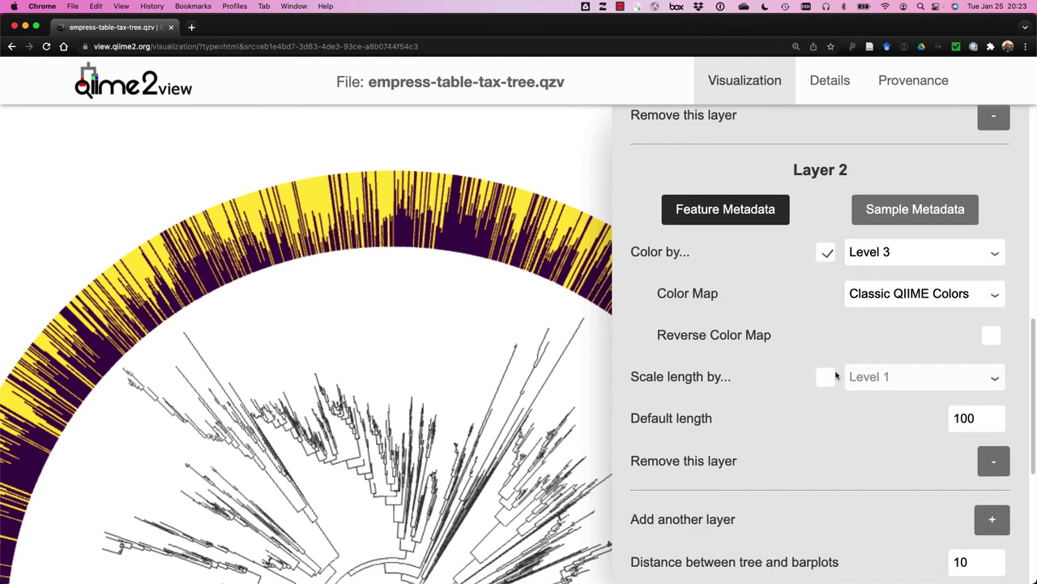
pyautogui.click(876, 305)
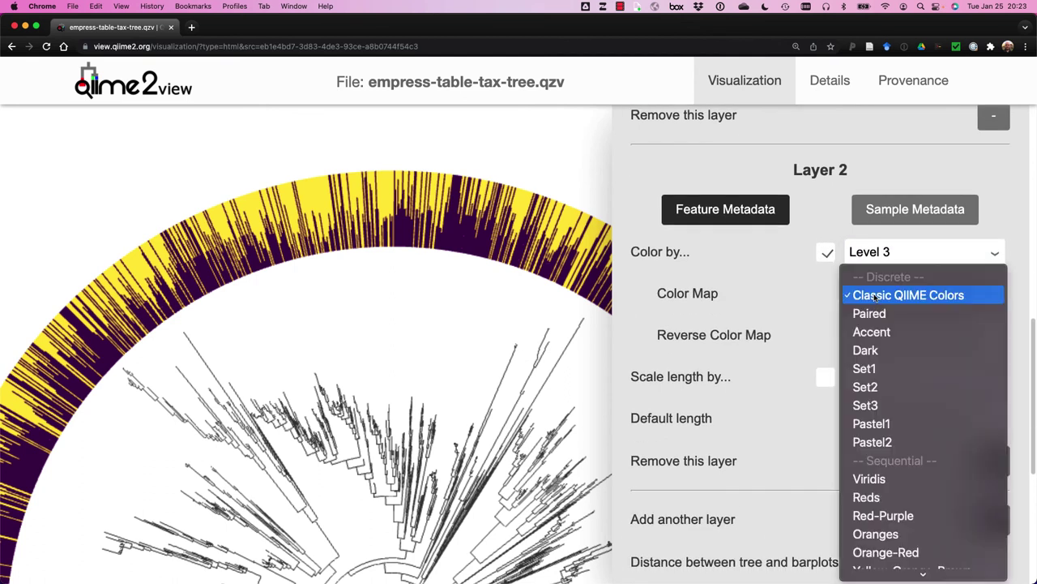
pyautogui.click(898, 484)
pyautogui.scroll(-3, 801, 419)
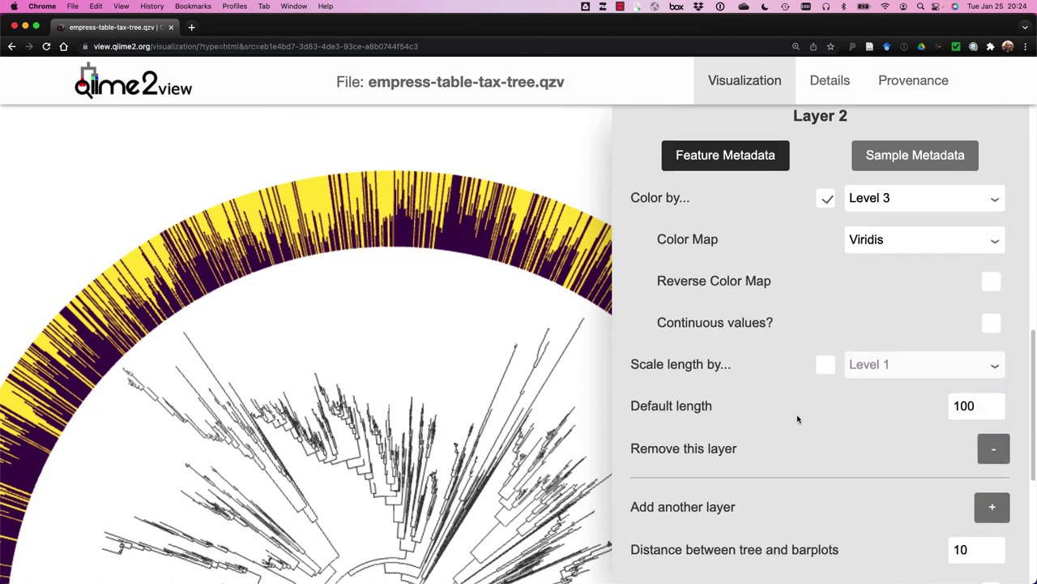
pyautogui.scroll(-2, 798, 419)
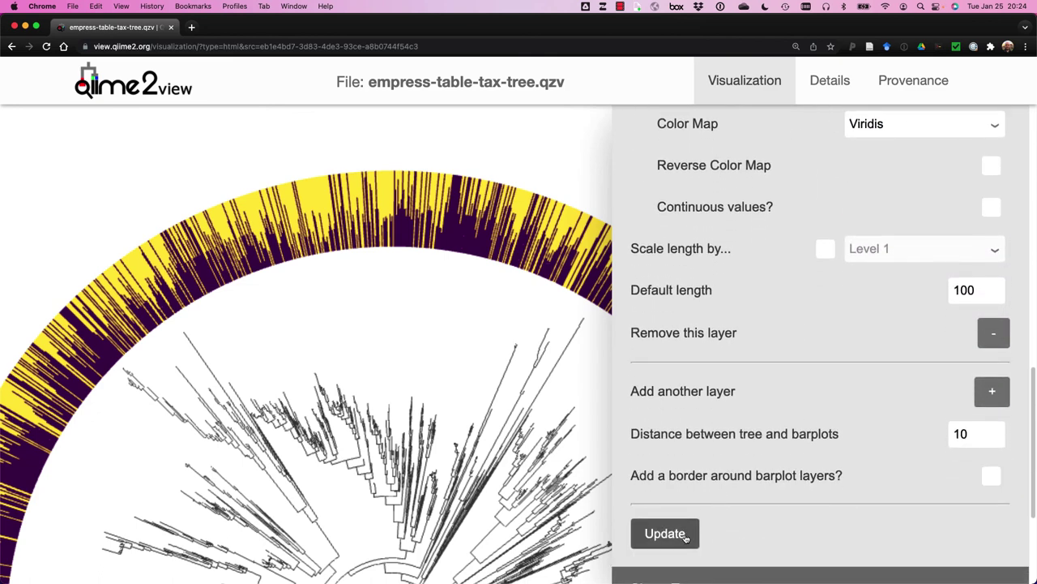
pyautogui.click(672, 537)
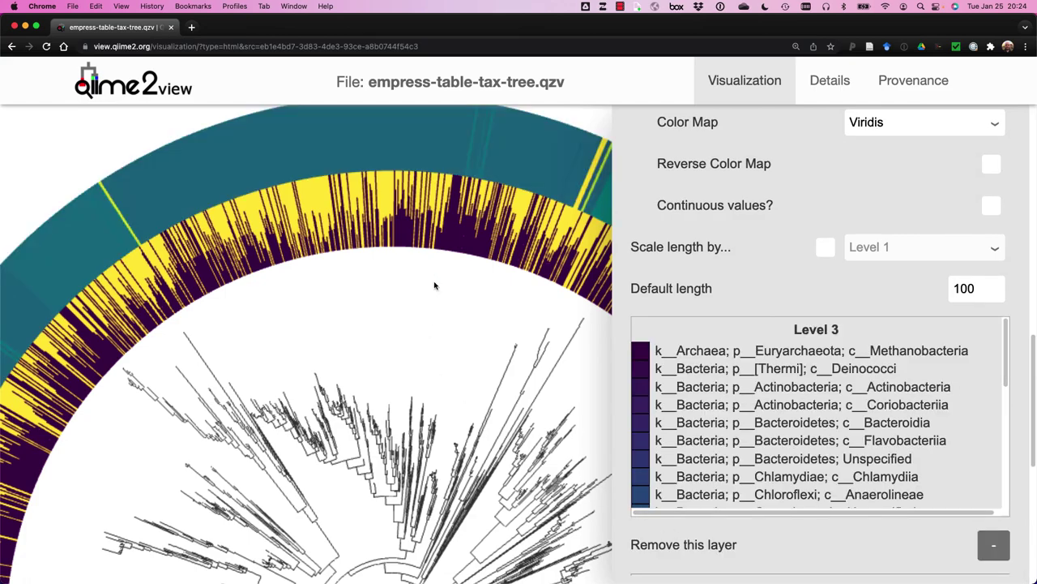
pyautogui.scroll(-5, 436, 297)
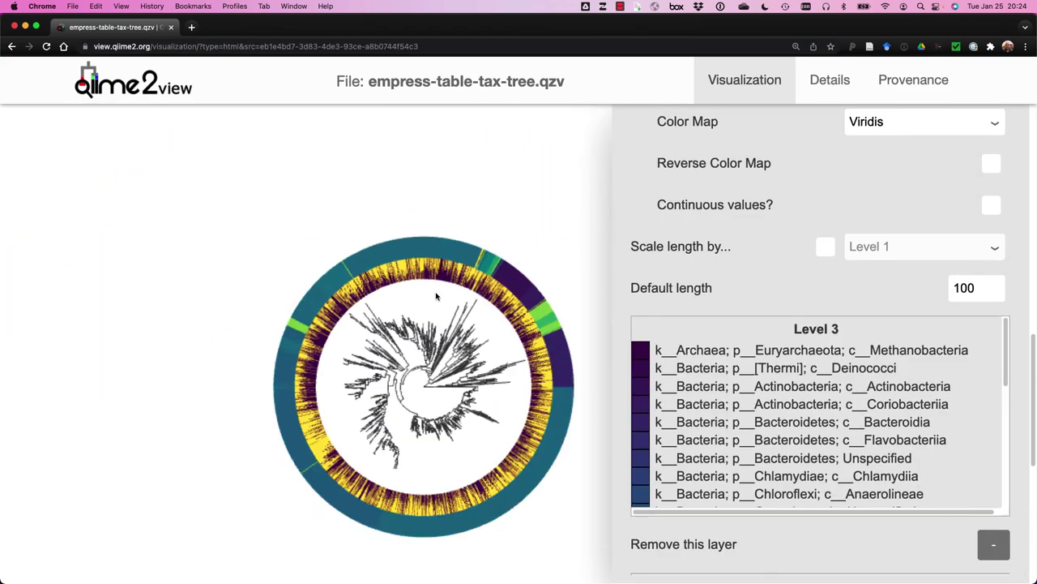
pyautogui.scroll(5, 436, 297)
pyautogui.scroll(3, 436, 296)
pyautogui.scroll(5, 658, 269)
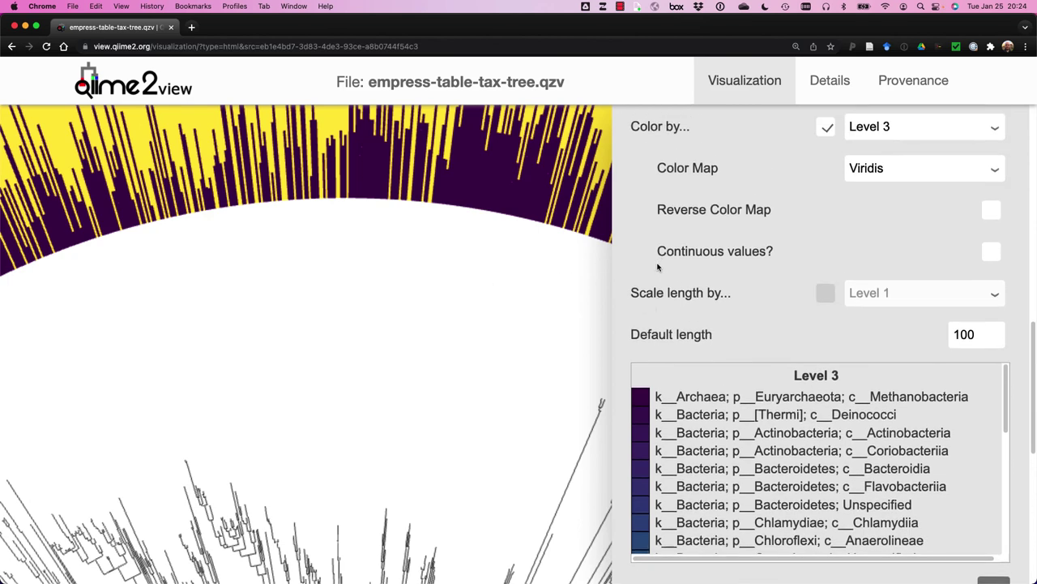
pyautogui.scroll(5, 657, 268)
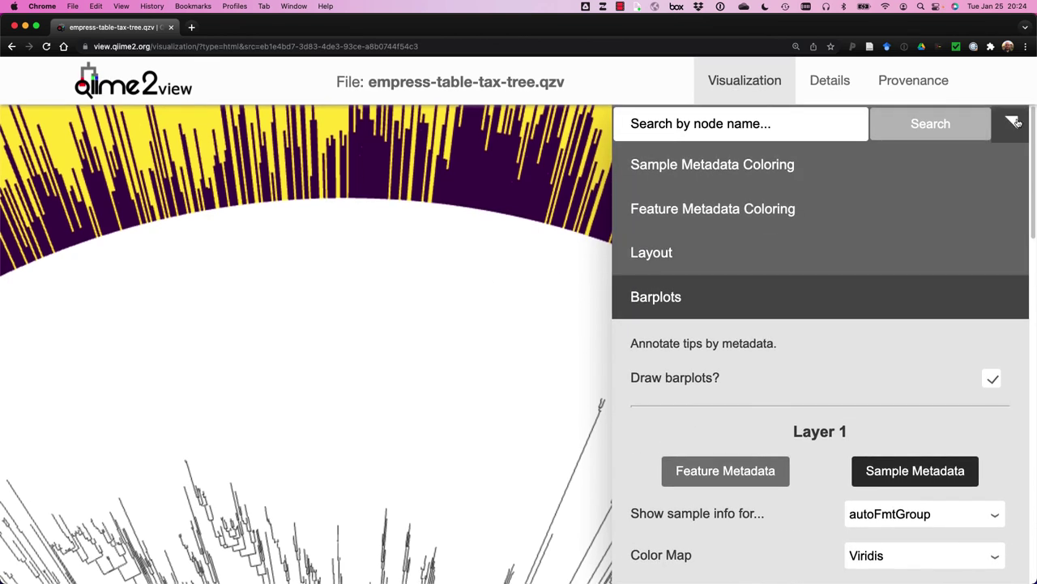
pyautogui.click(1018, 123)
pyautogui.click(1018, 122)
pyautogui.click(1017, 122)
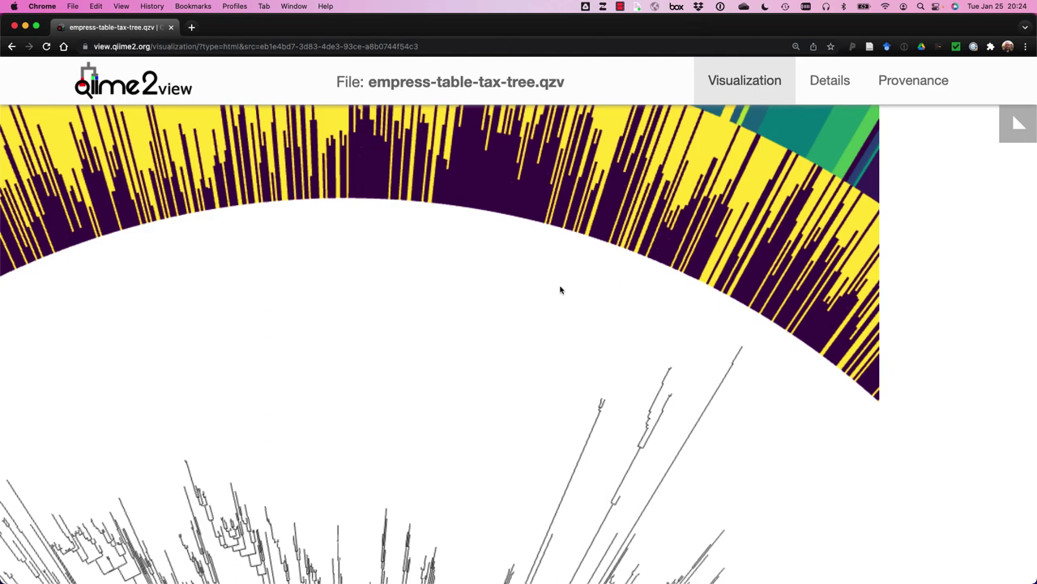
pyautogui.scroll(-5, 560, 289)
pyautogui.moveTo(617, 337); pyautogui.dragTo(514, 279)
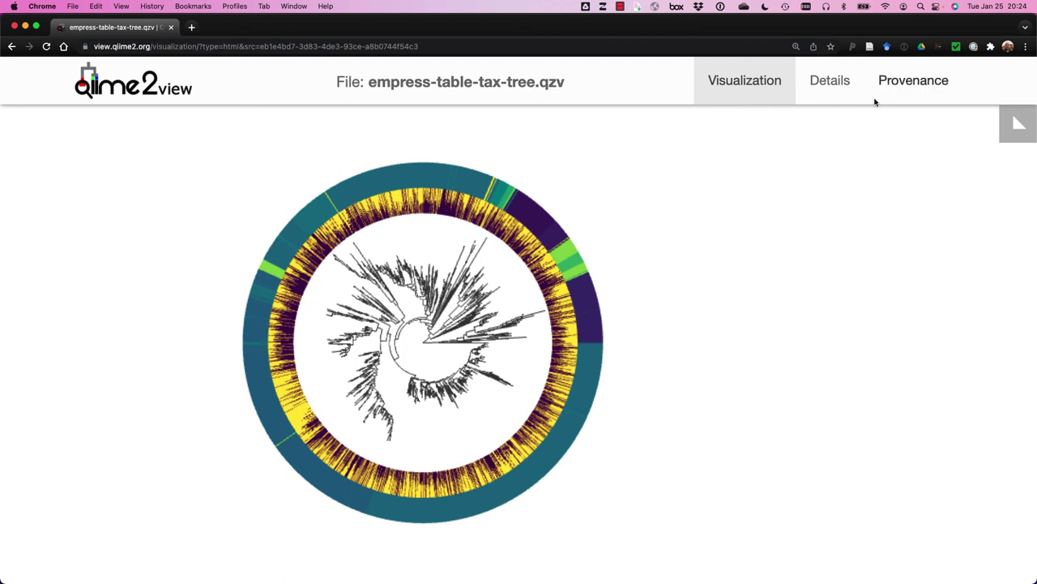
# Step: Tick Make ultrametric under Branch lengths in the Layout settings
pyautogui.click(1018, 126)
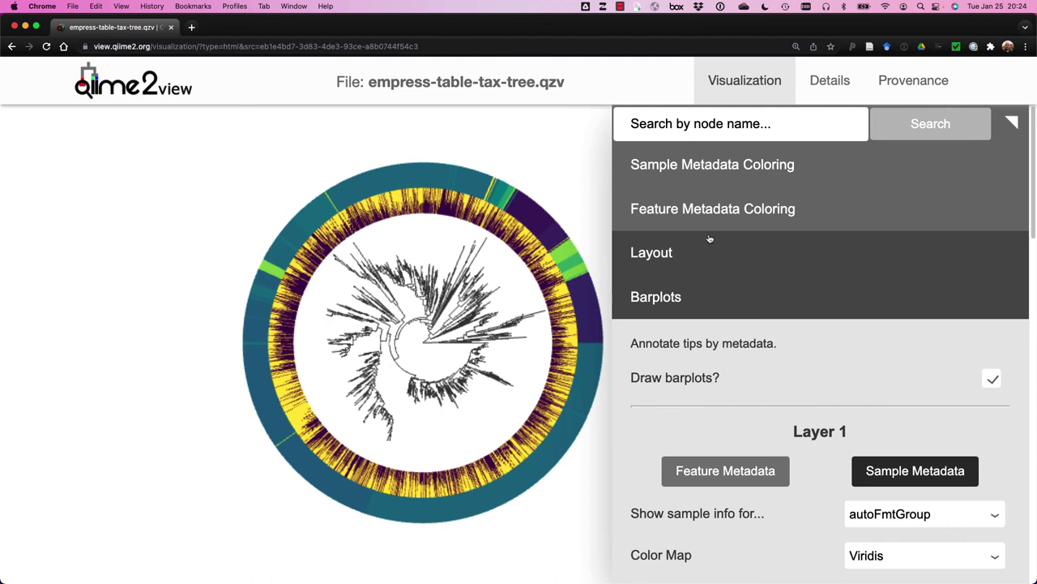
pyautogui.click(656, 298)
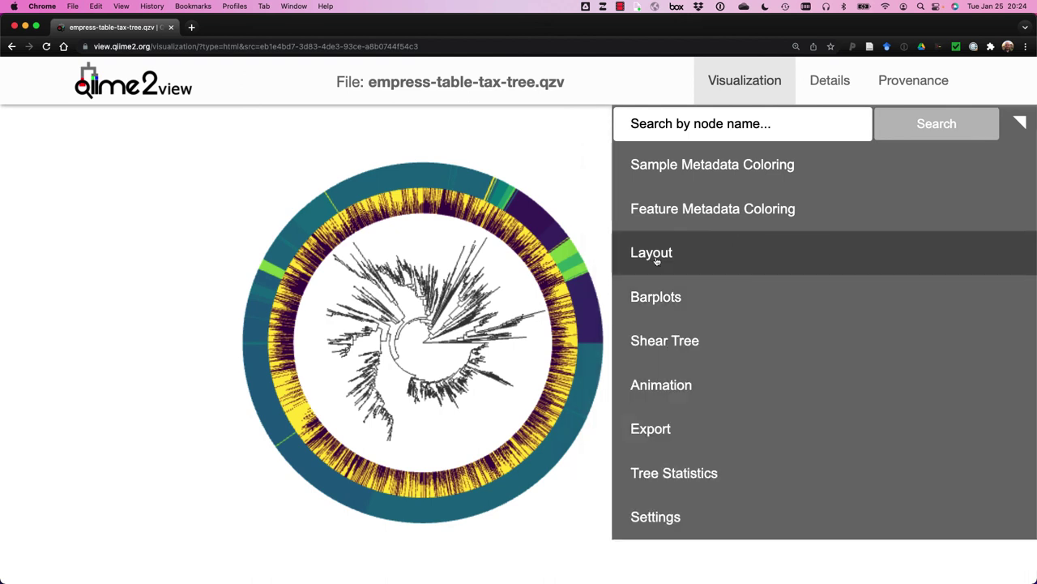
pyautogui.click(660, 262)
pyautogui.scroll(-2, 716, 295)
pyautogui.scroll(-6, 717, 295)
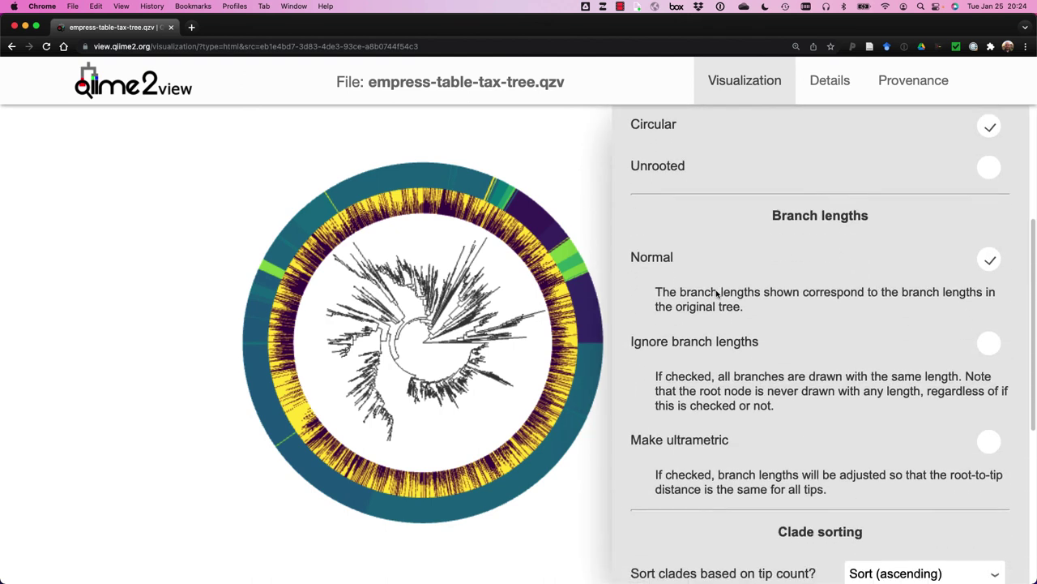
pyautogui.click(988, 397)
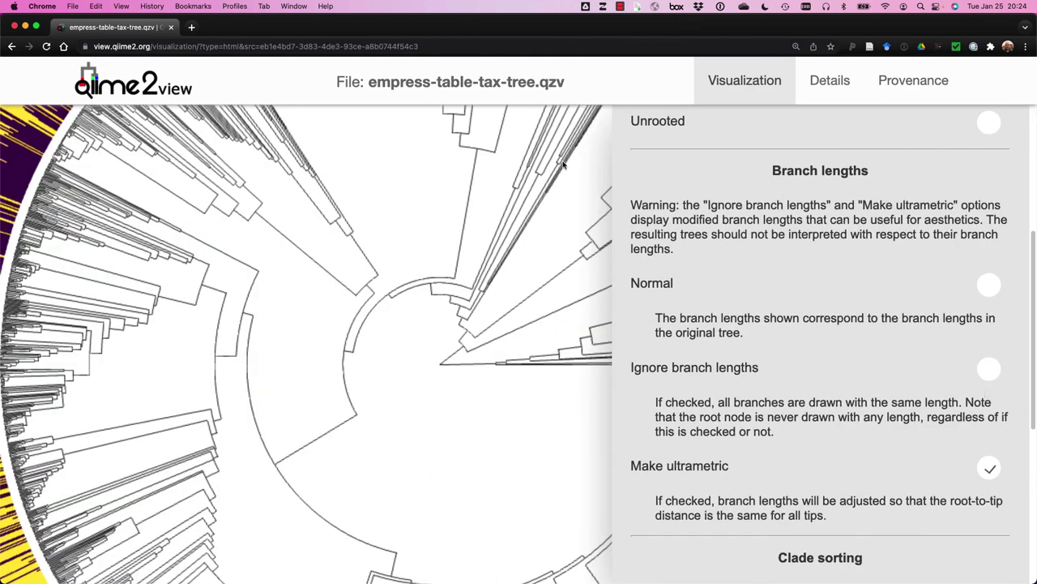
# Step: Hide the settings panel and shift the circular tree upward to view it whole
pyautogui.scroll(8, 885, 146)
pyautogui.click(1012, 123)
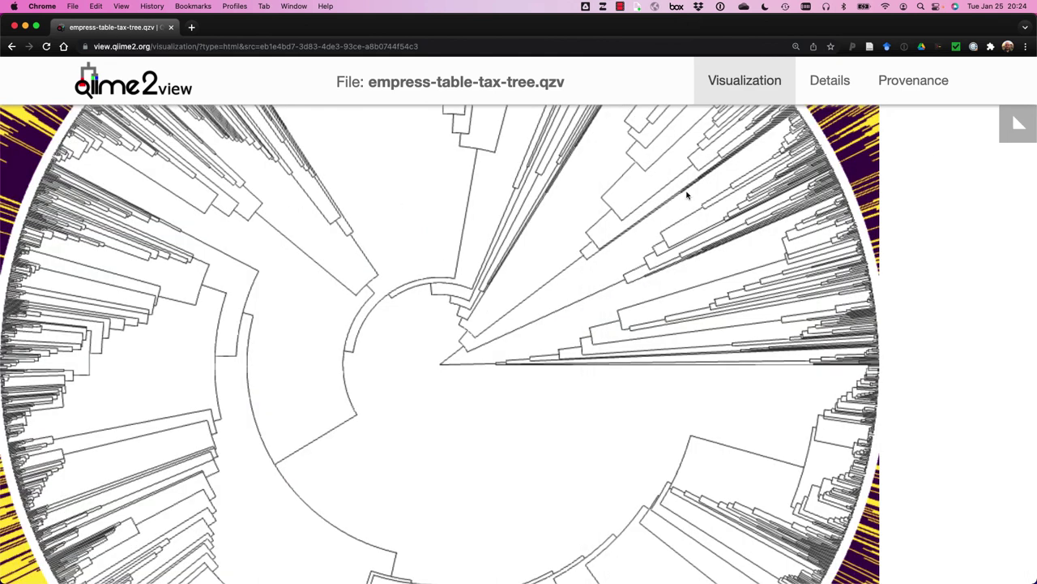
pyautogui.scroll(-10, 500, 228)
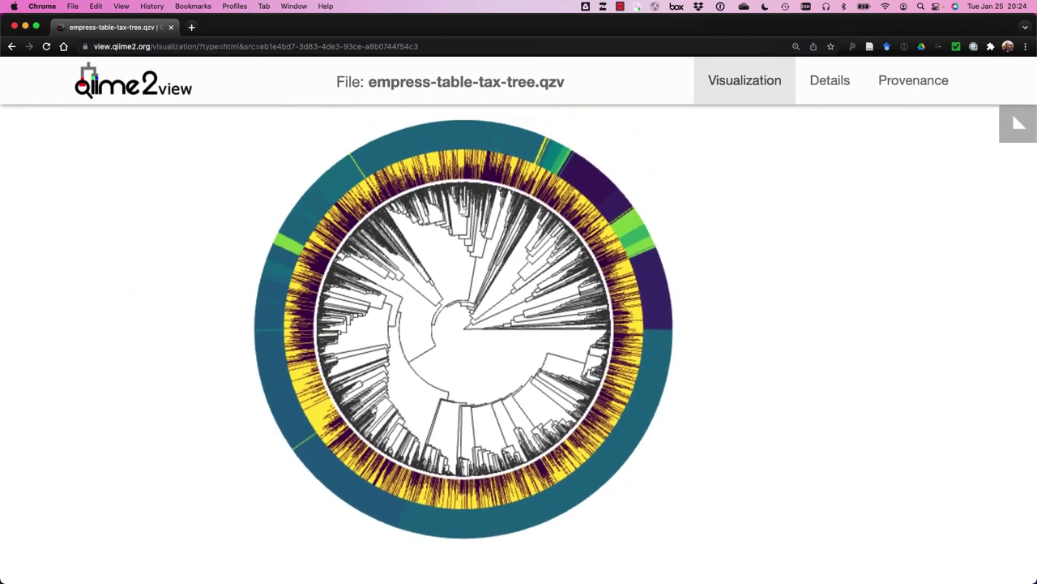
pyautogui.scroll(8, 468, 253)
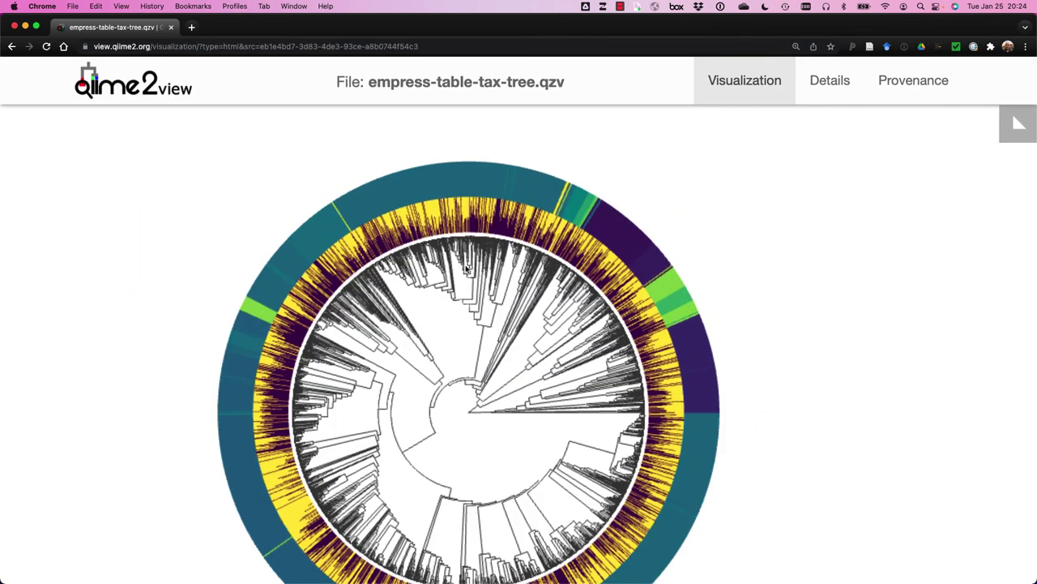
pyautogui.moveTo(467, 270); pyautogui.dragTo(469, 221)
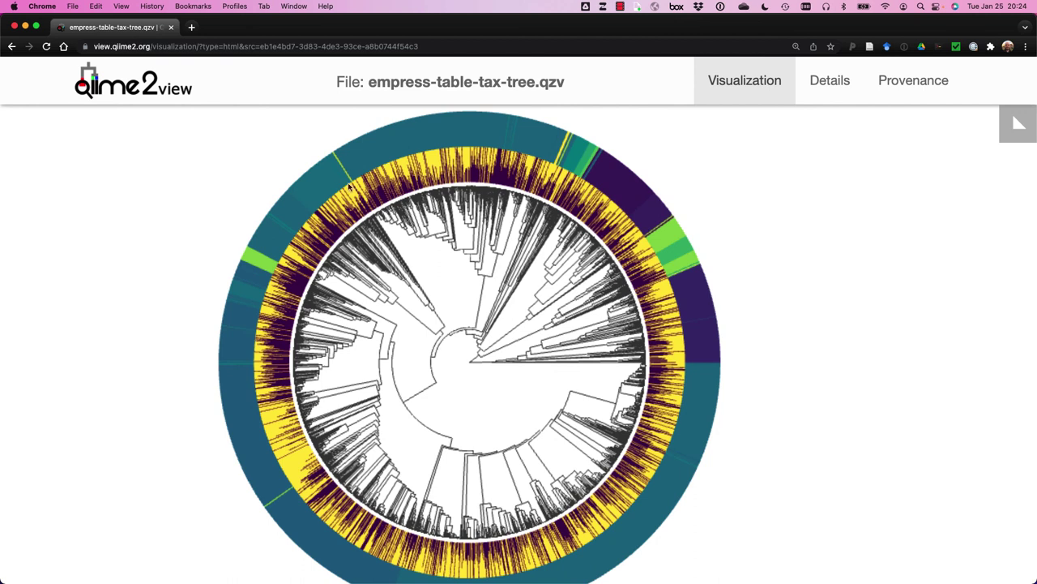